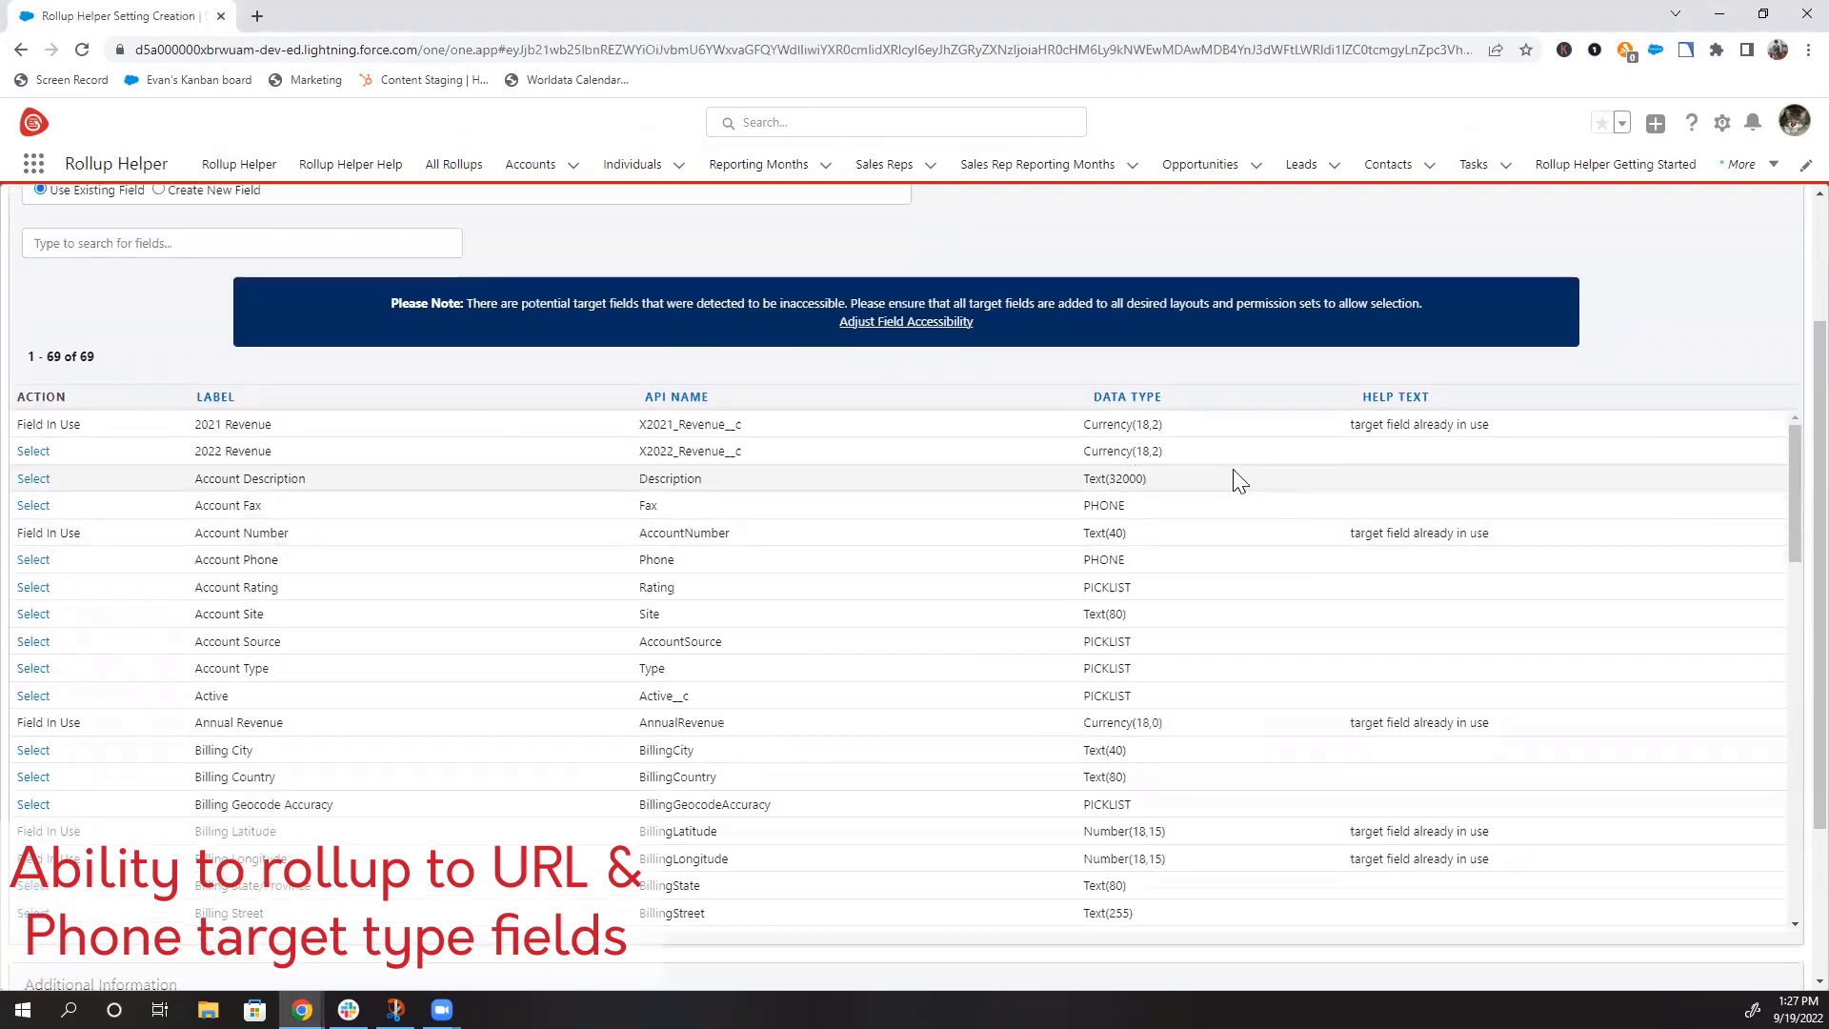
Step: Examine the data types in the Account target field list, looking for phone and URL fields
scroll(1231, 476, down, 4)
scroll(1229, 474, down, 10)
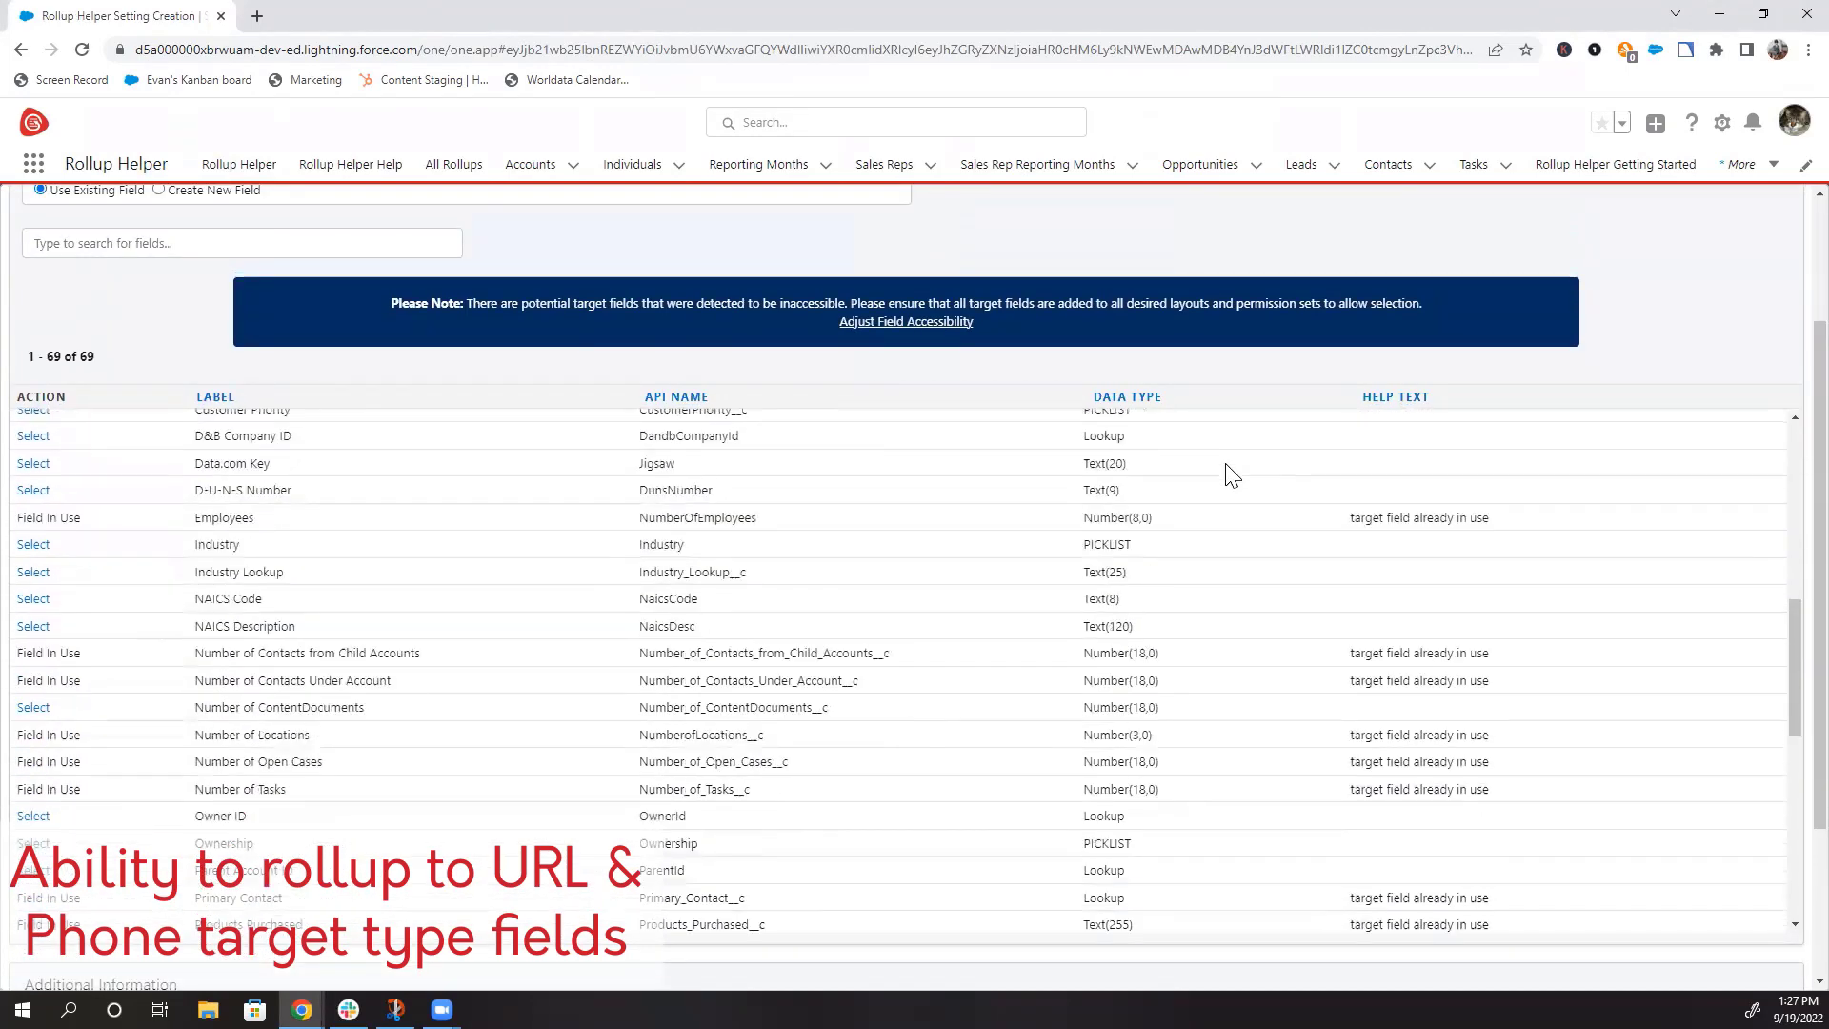
scroll(1231, 477, down, 2)
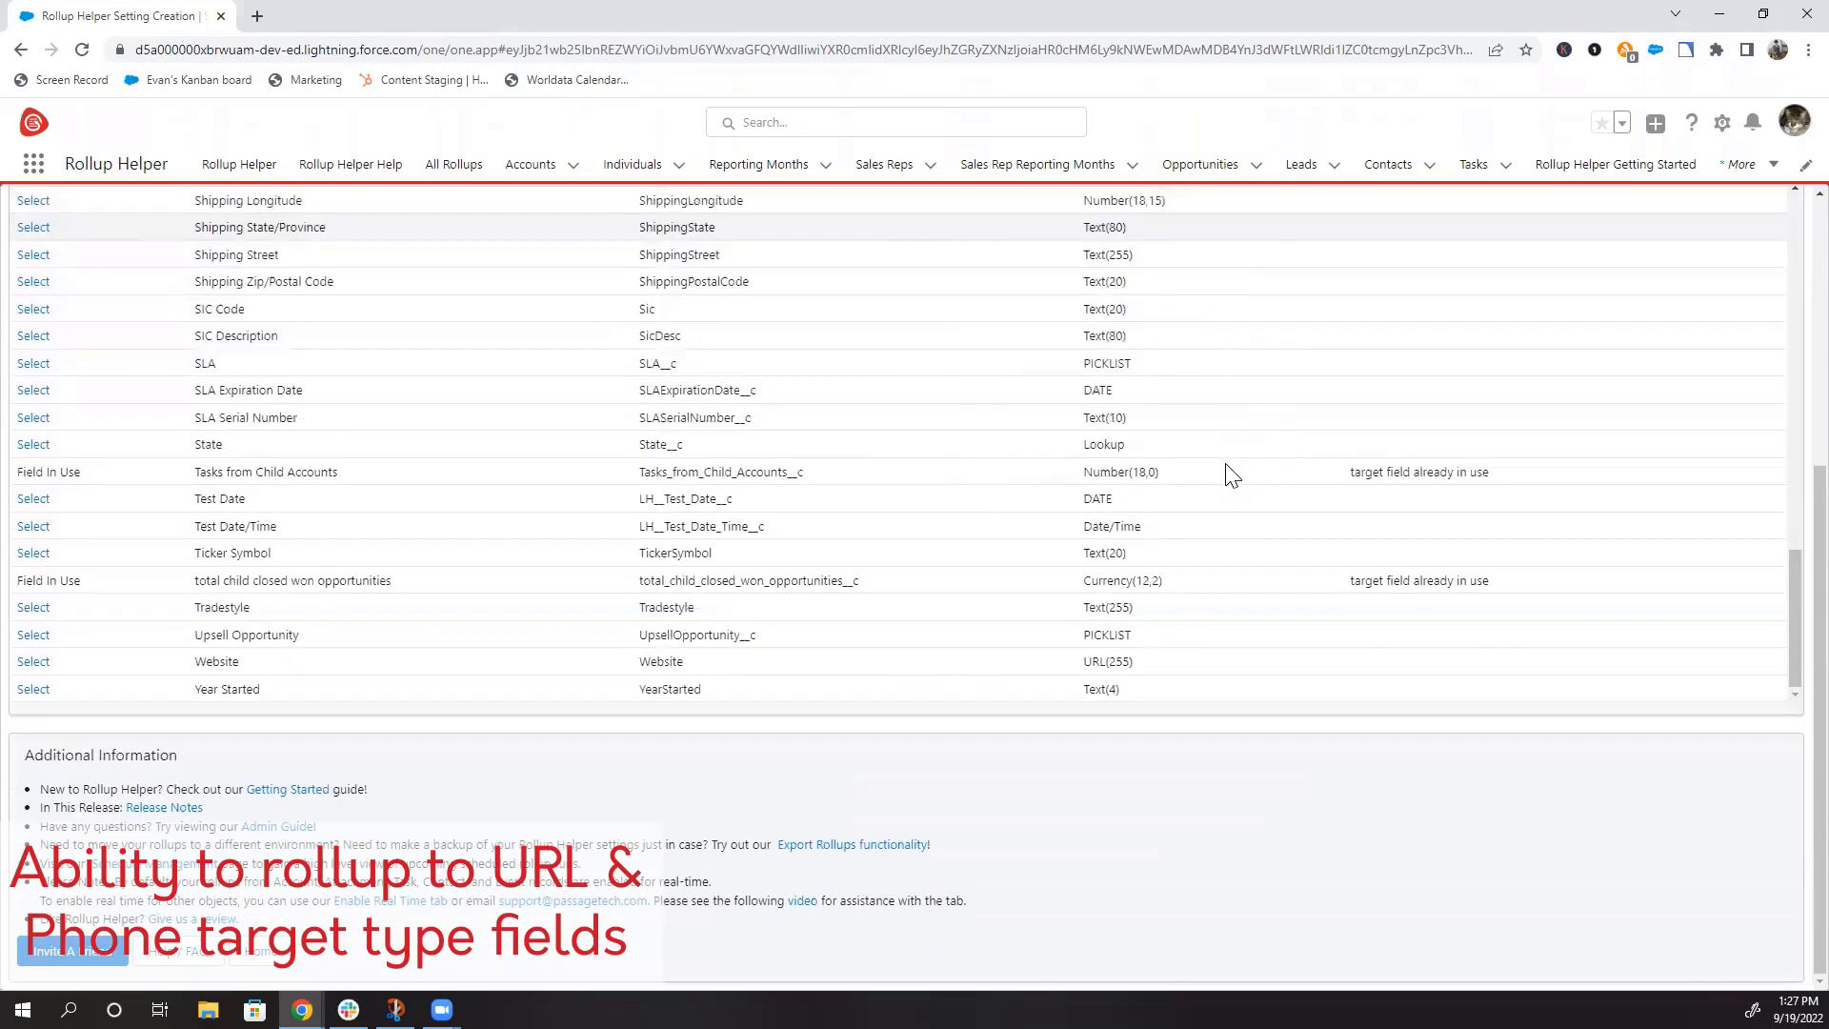
scroll(1155, 676, up, 2)
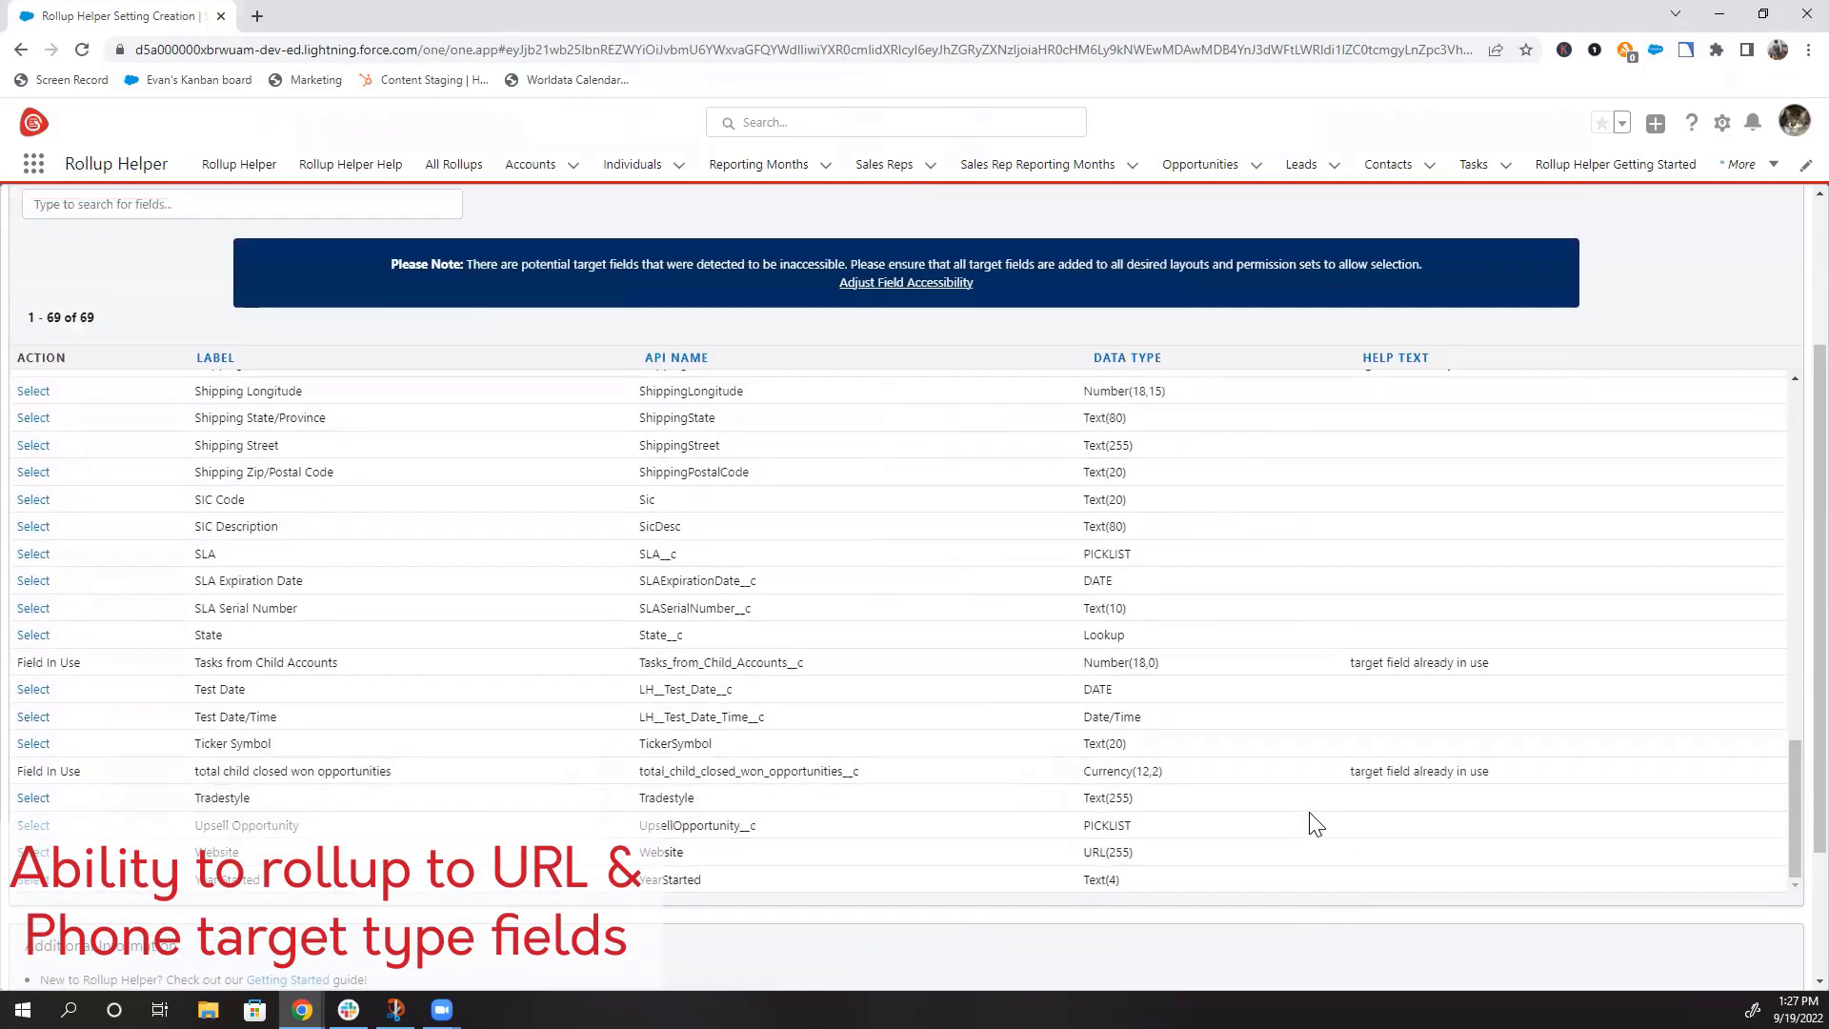
scroll(1265, 715, up, 4)
scroll(1267, 714, up, 10)
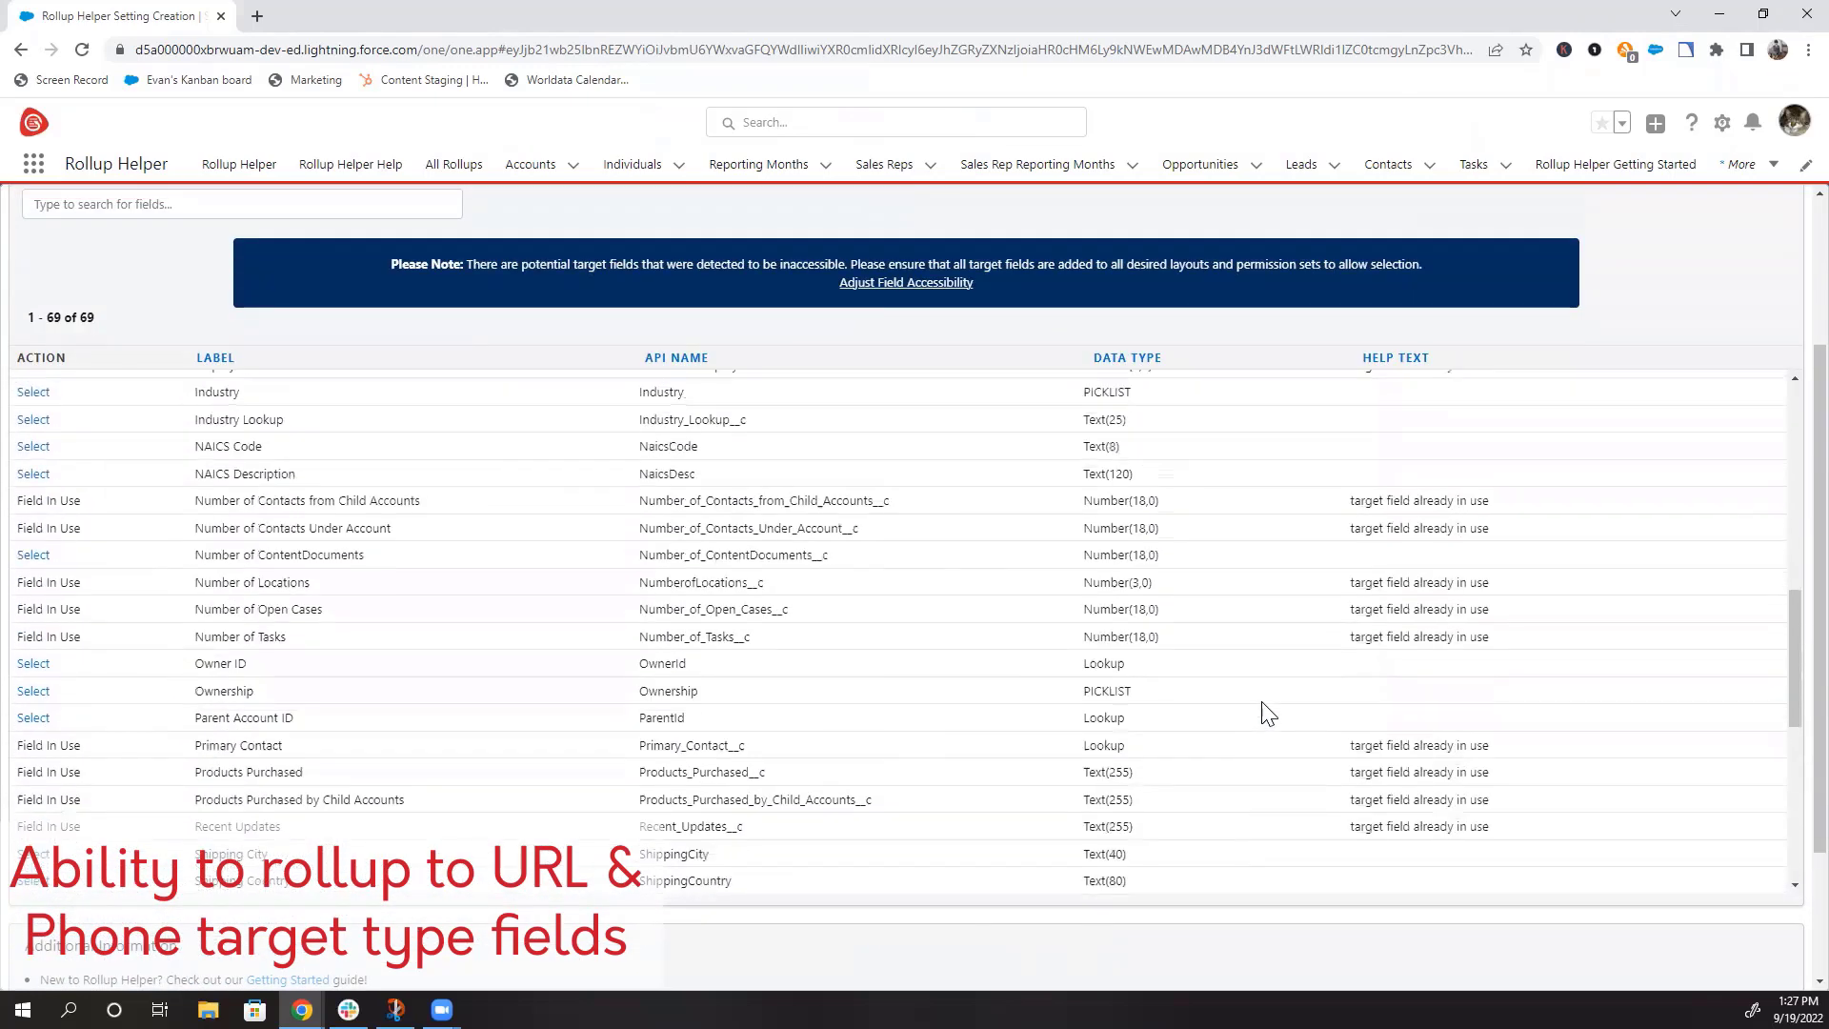
scroll(1265, 715, up, 2)
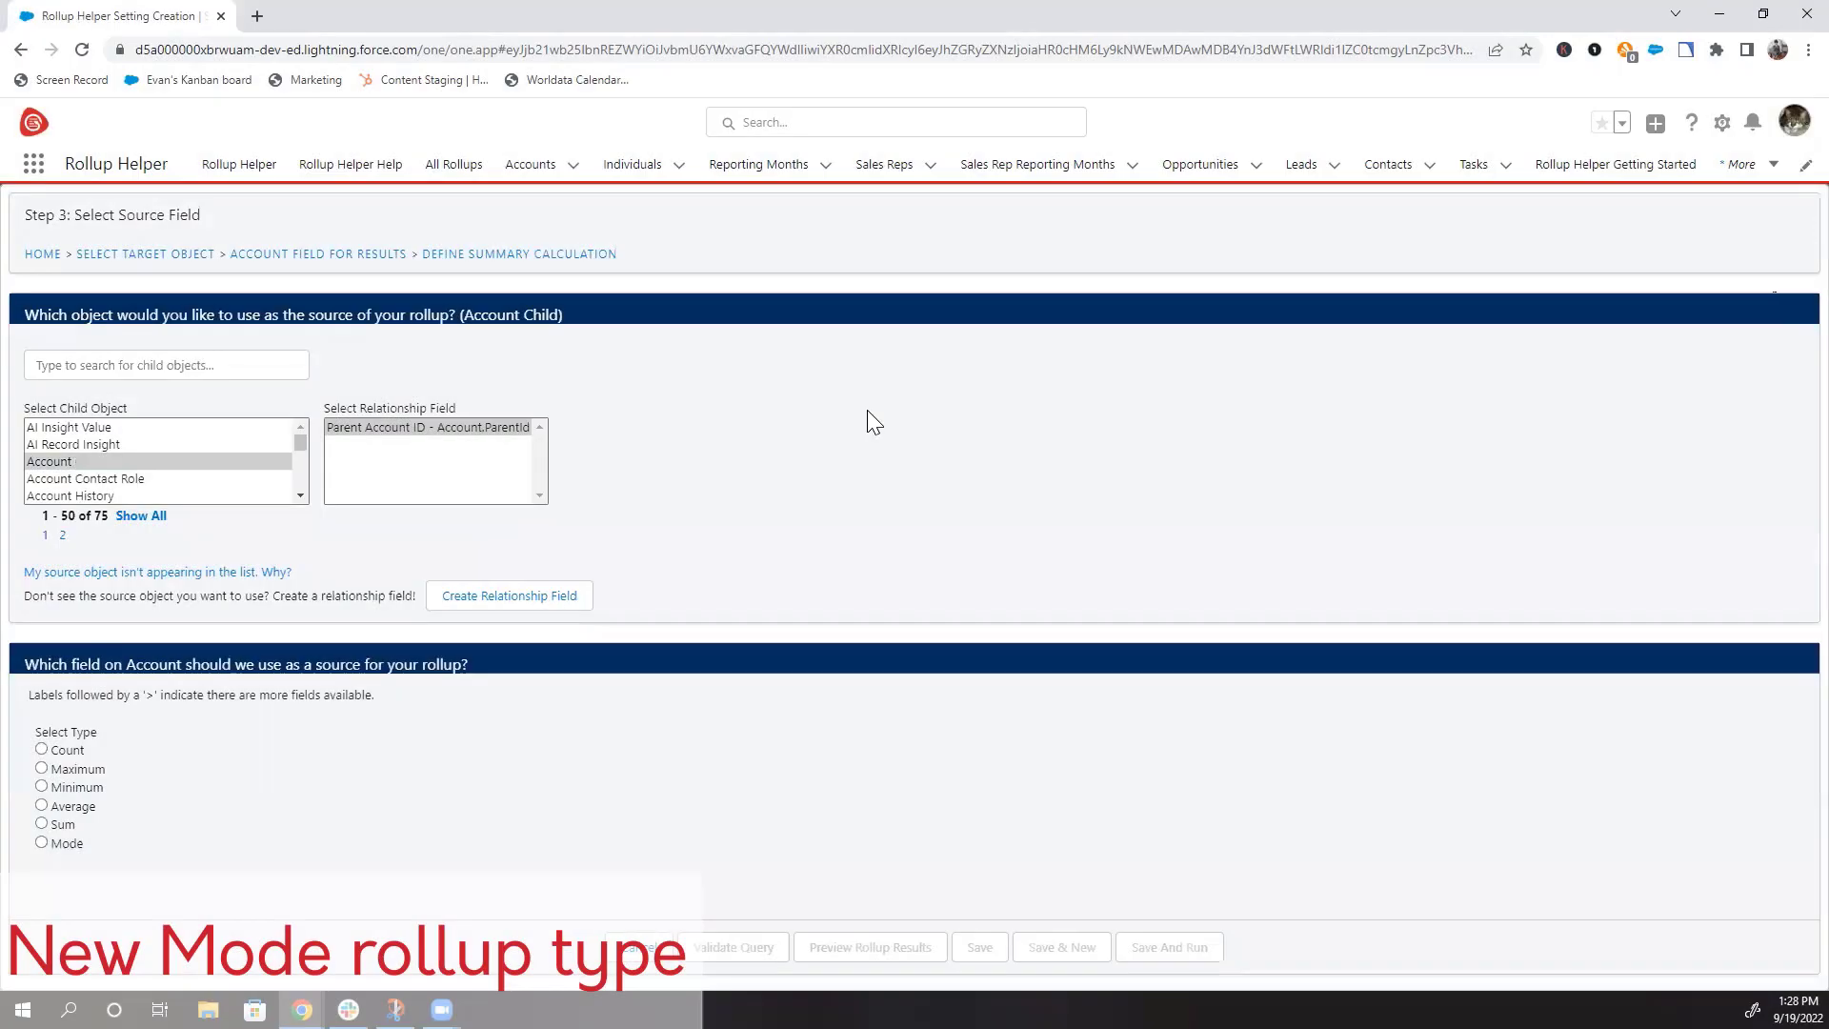
Step: Set the rollup type to Mode, check the Mode Tiebreaker help, and select 2022 Revenue as the source field
click(42, 845)
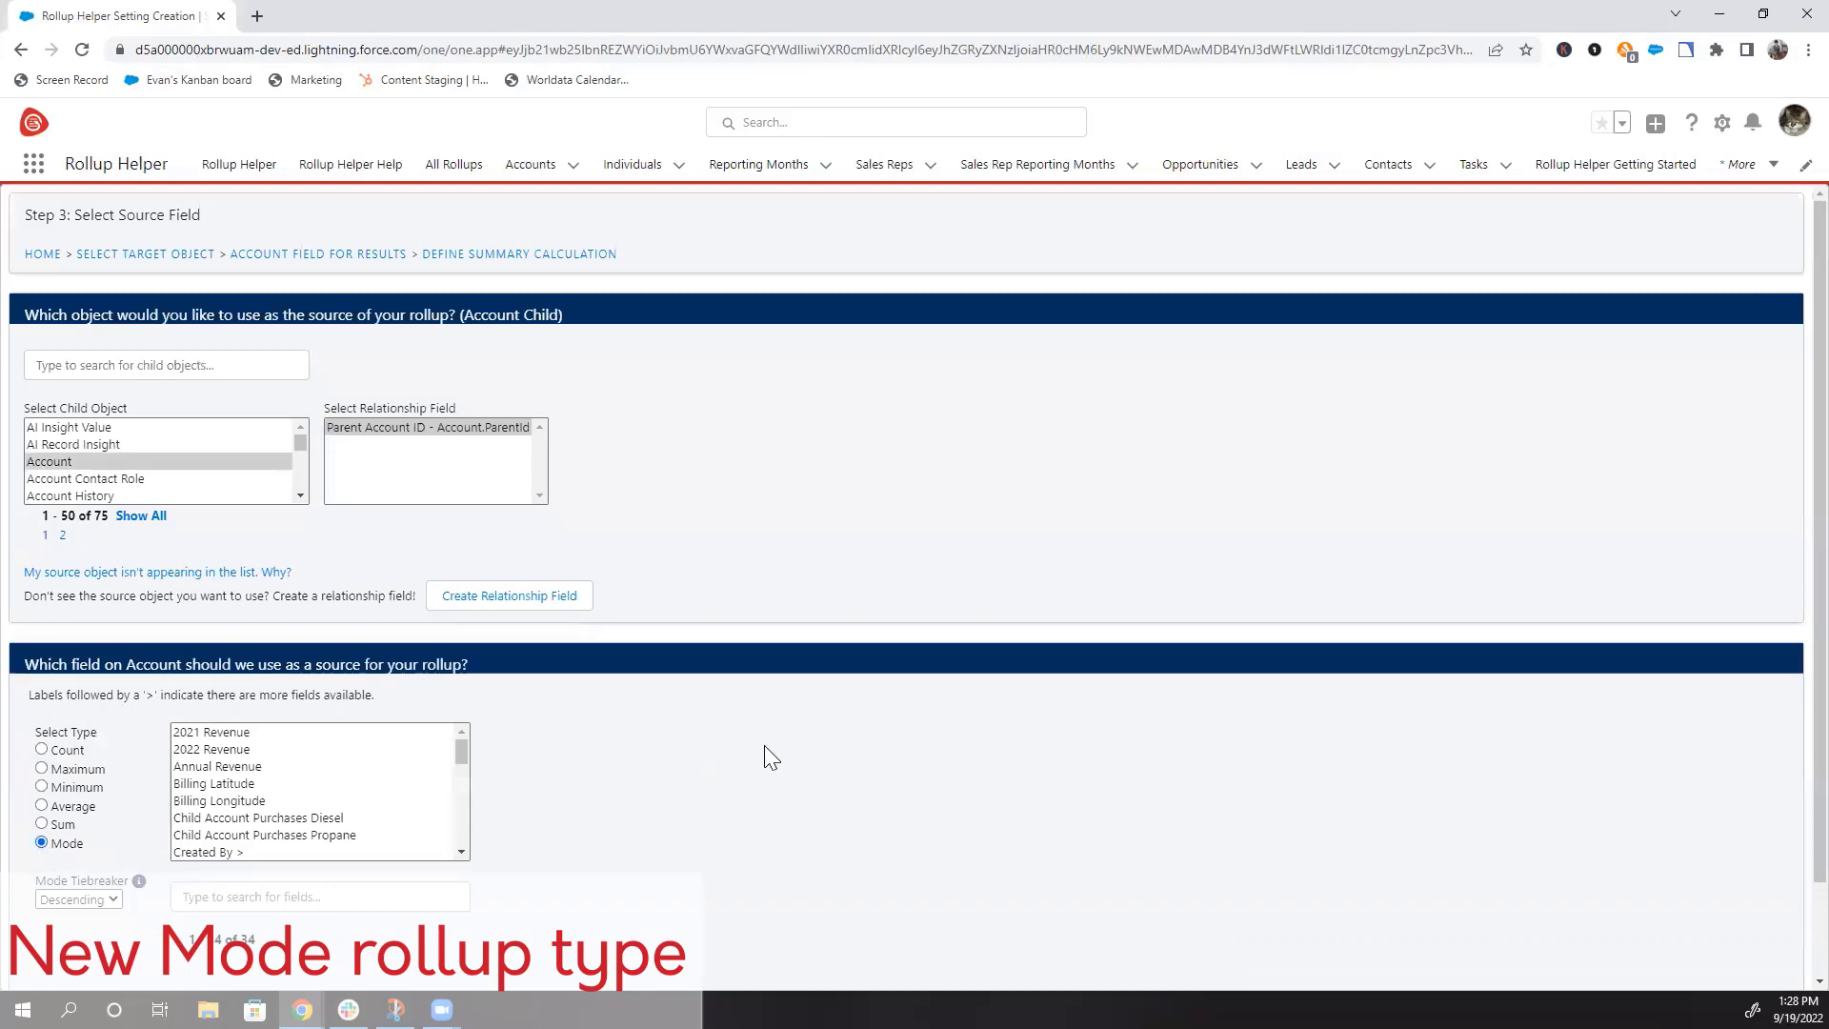
scroll(765, 747, down, 1)
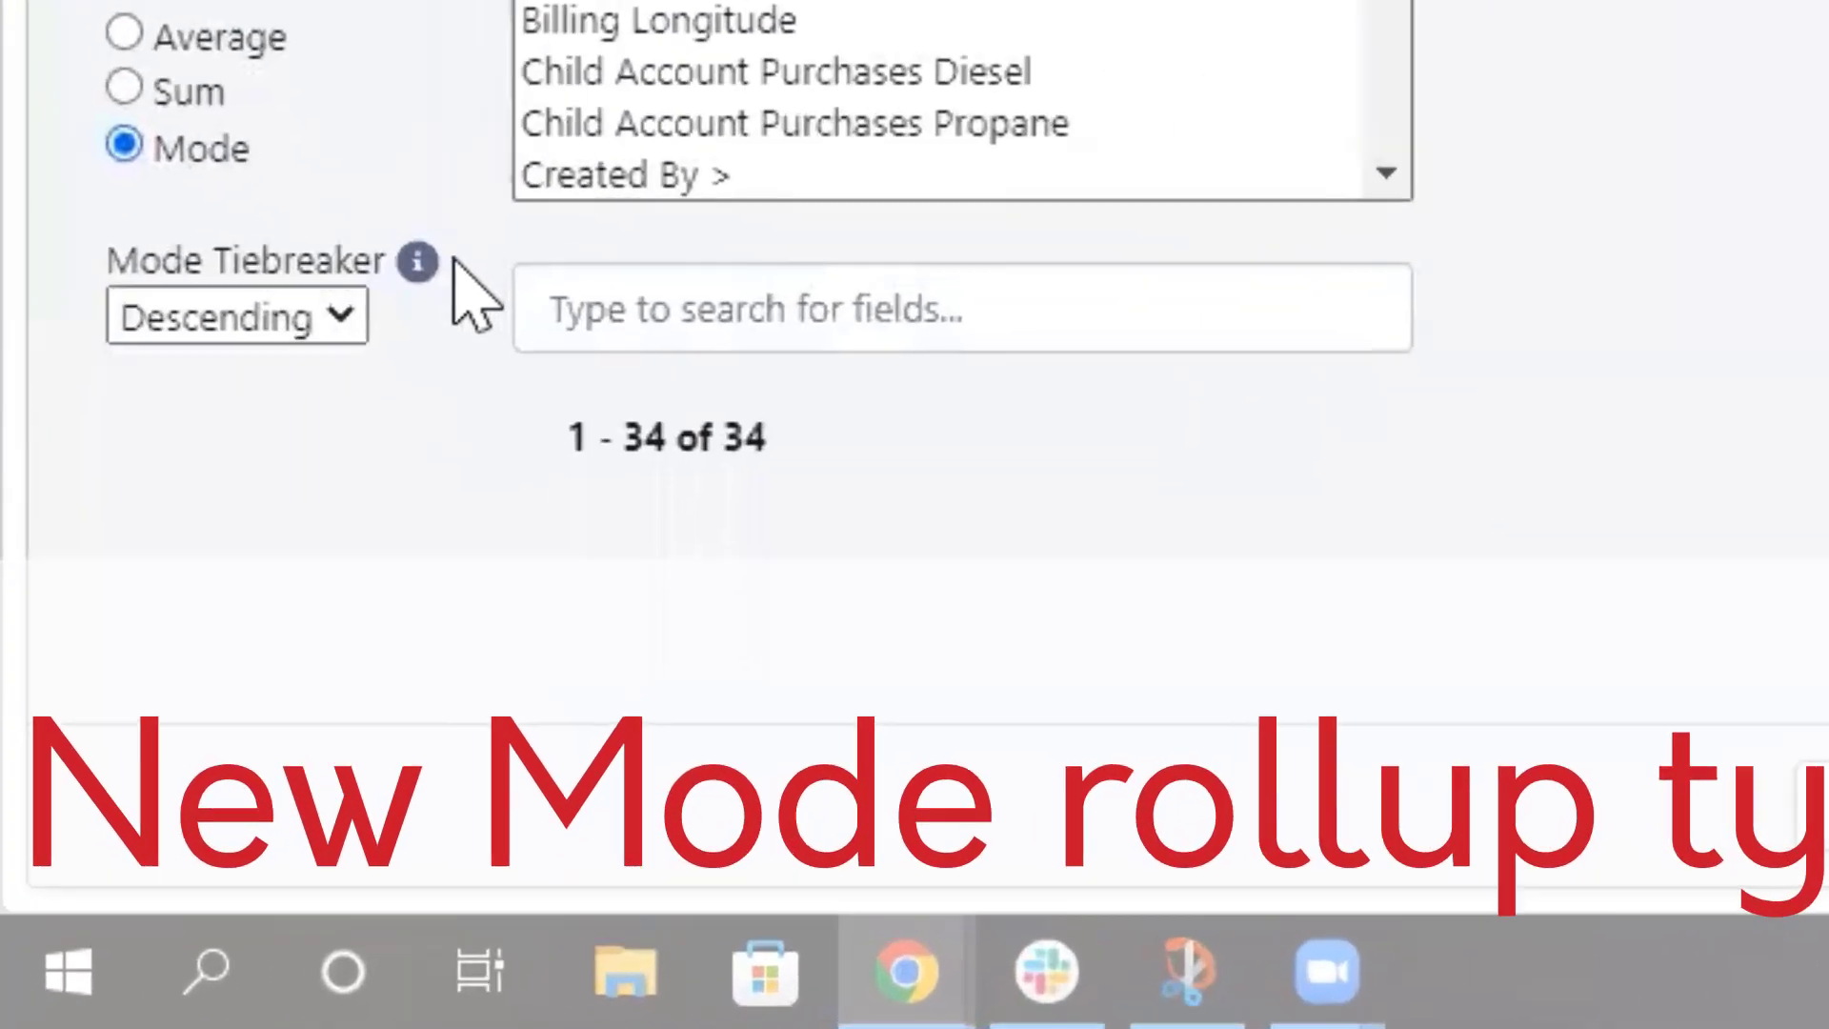
mouse_move(140, 787)
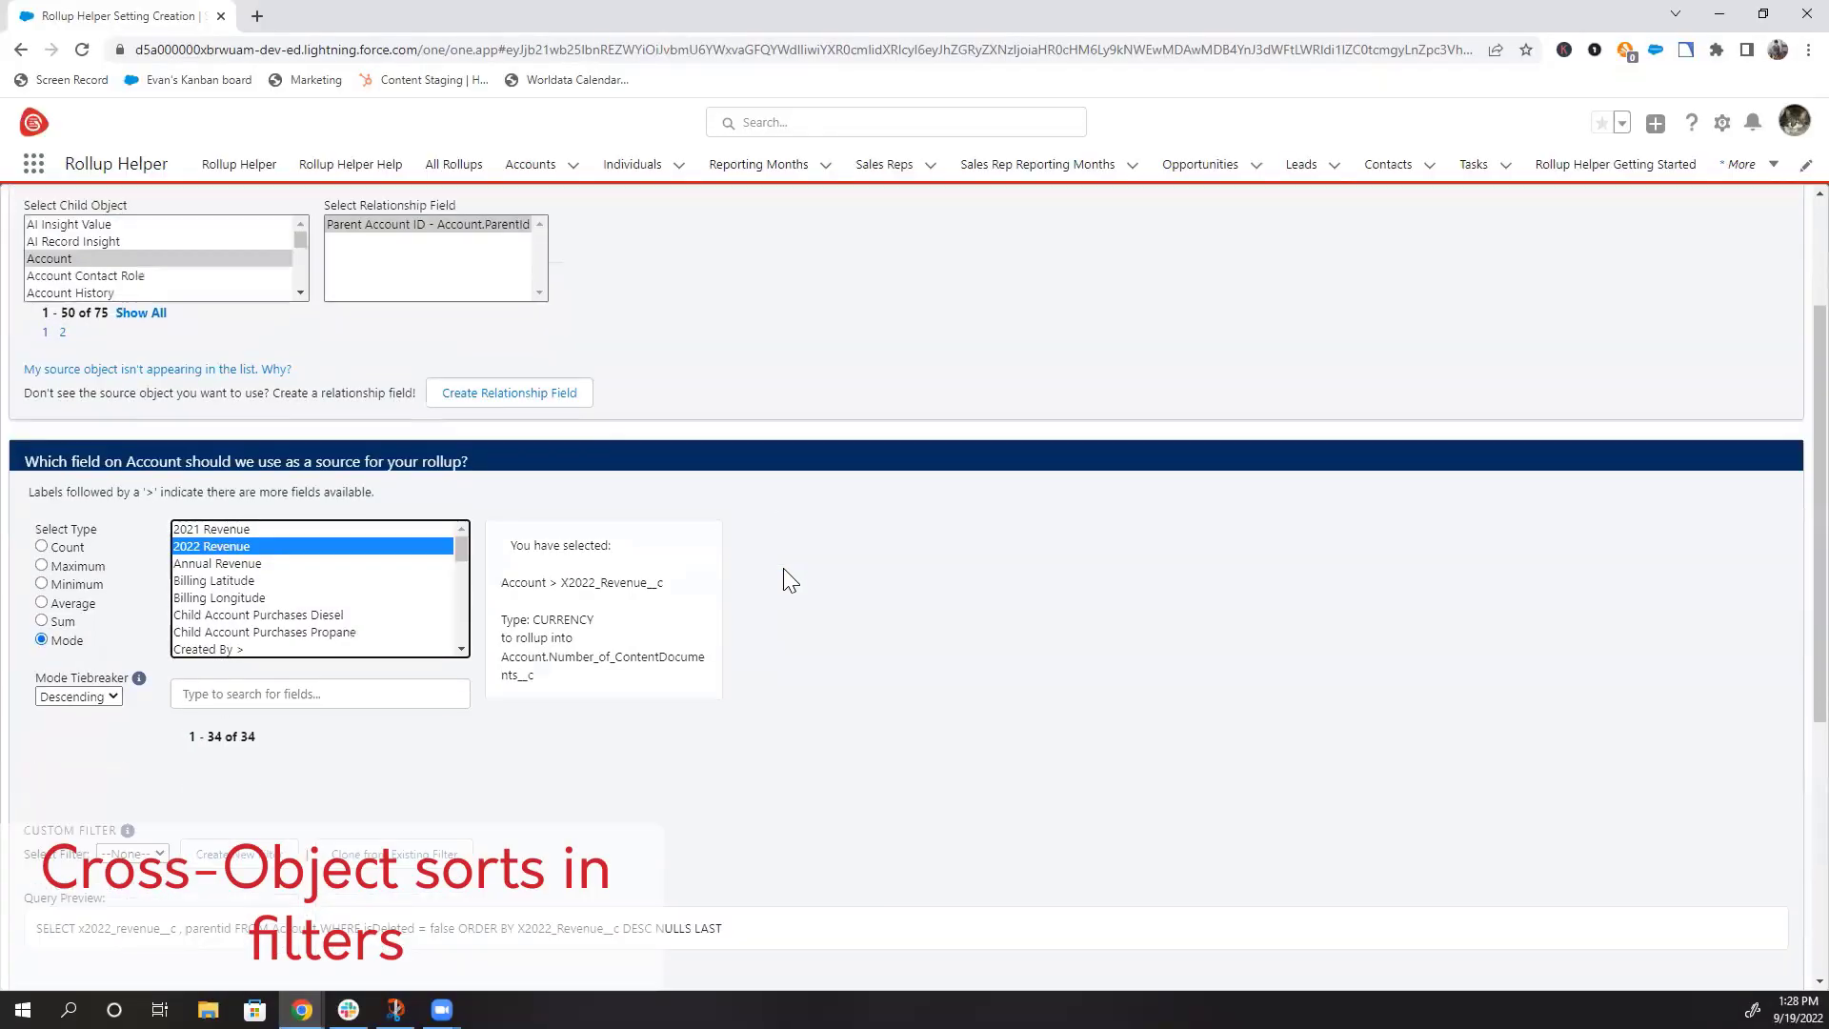
Step: Create a new custom filter and add Annual Revenue Growth from D&B Company ID to its sort order
scroll(789, 579, down, 1)
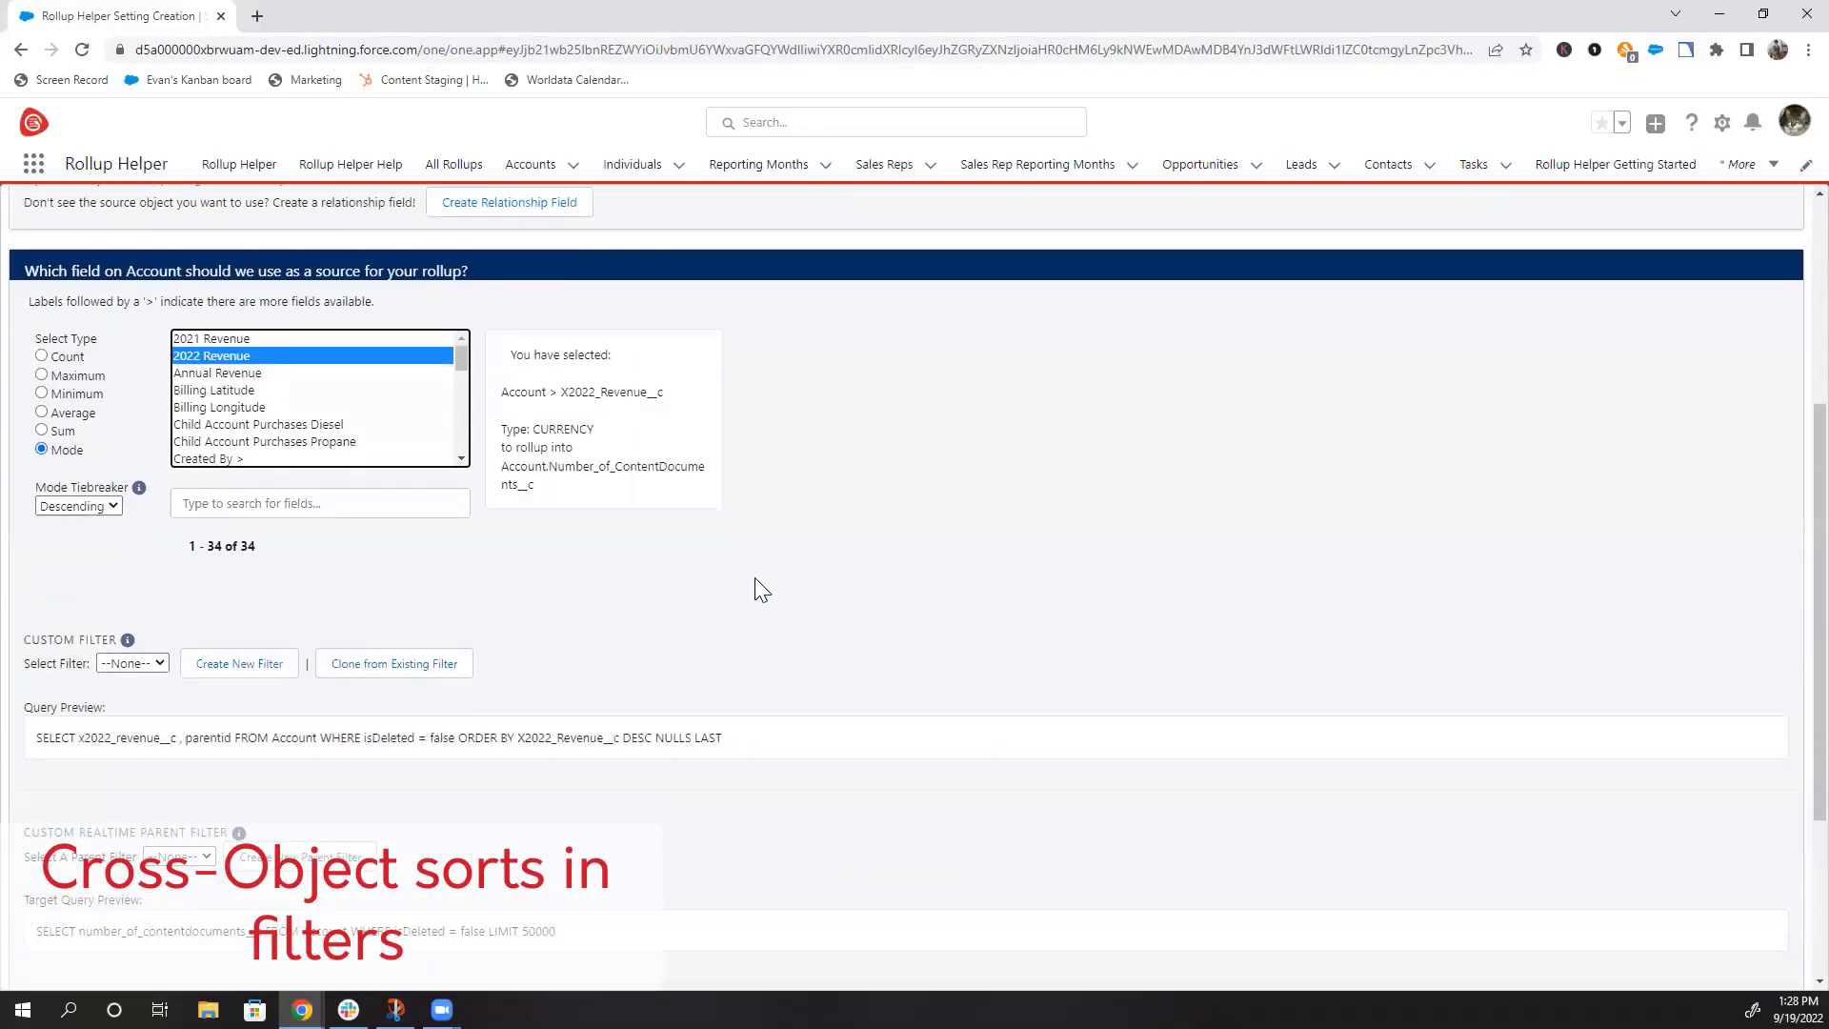
click(257, 670)
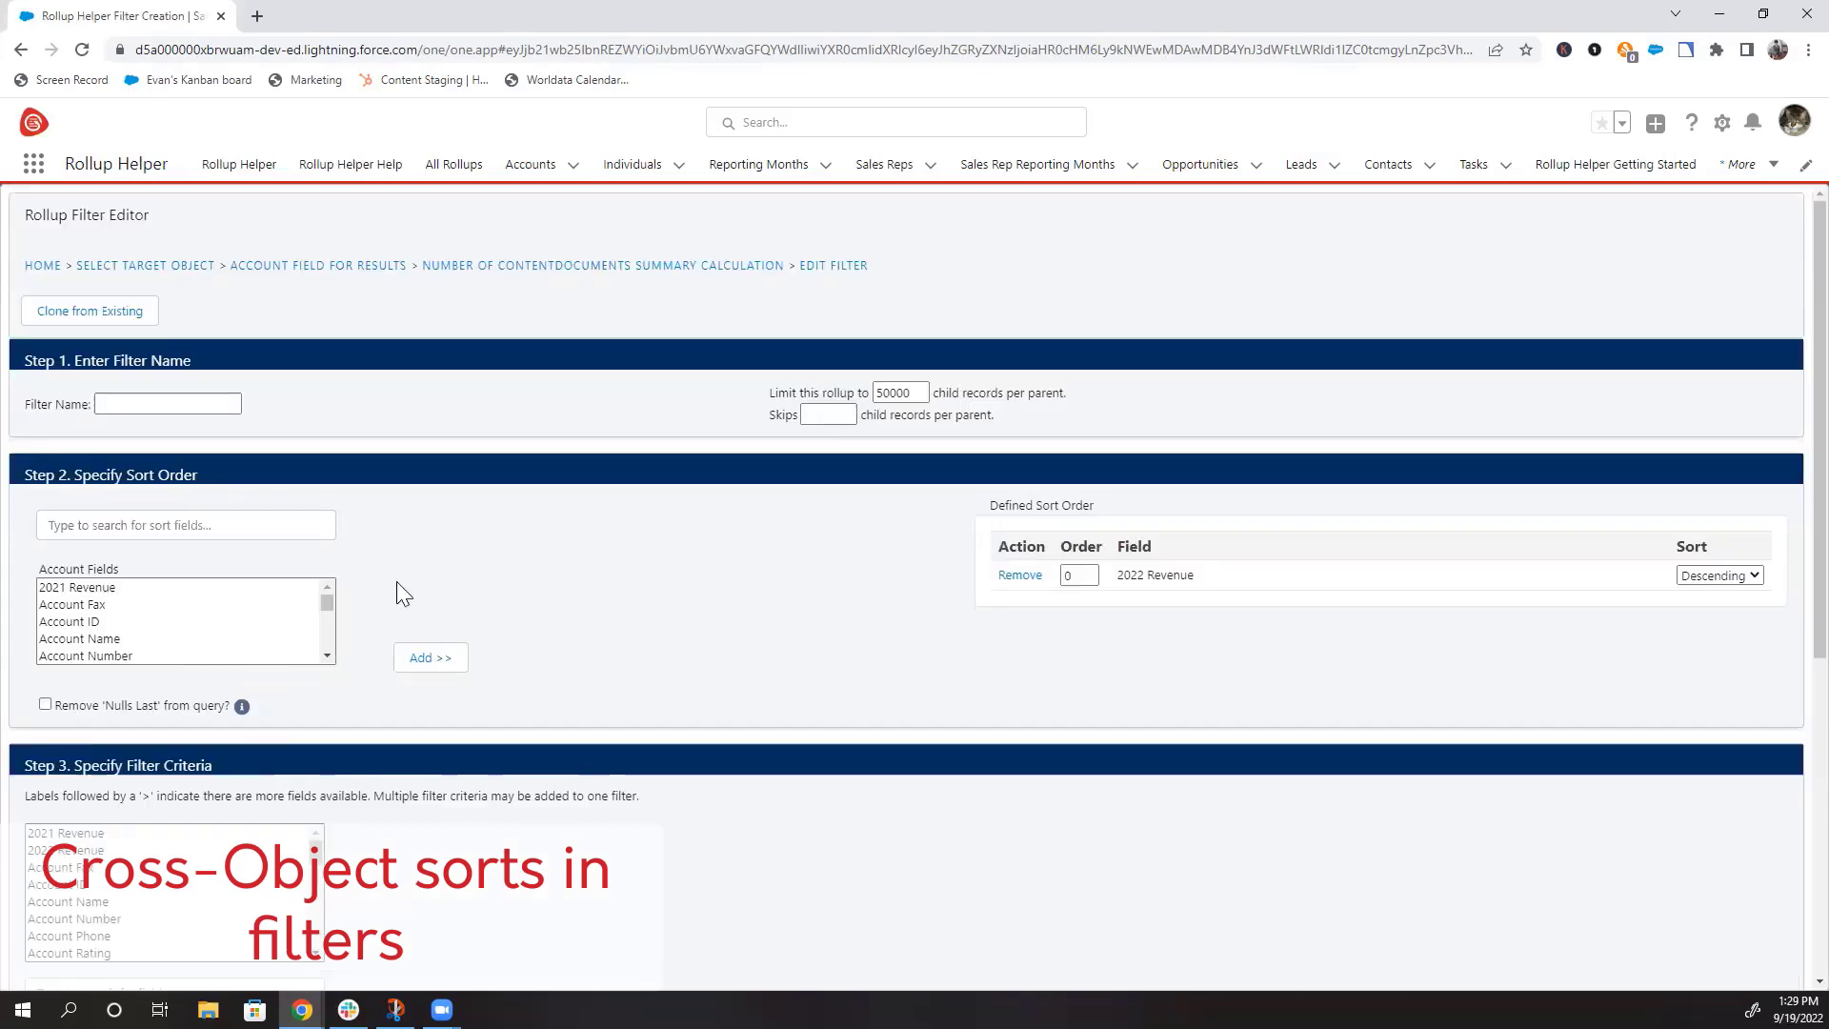
drag(323, 656, 322, 656)
click(328, 588)
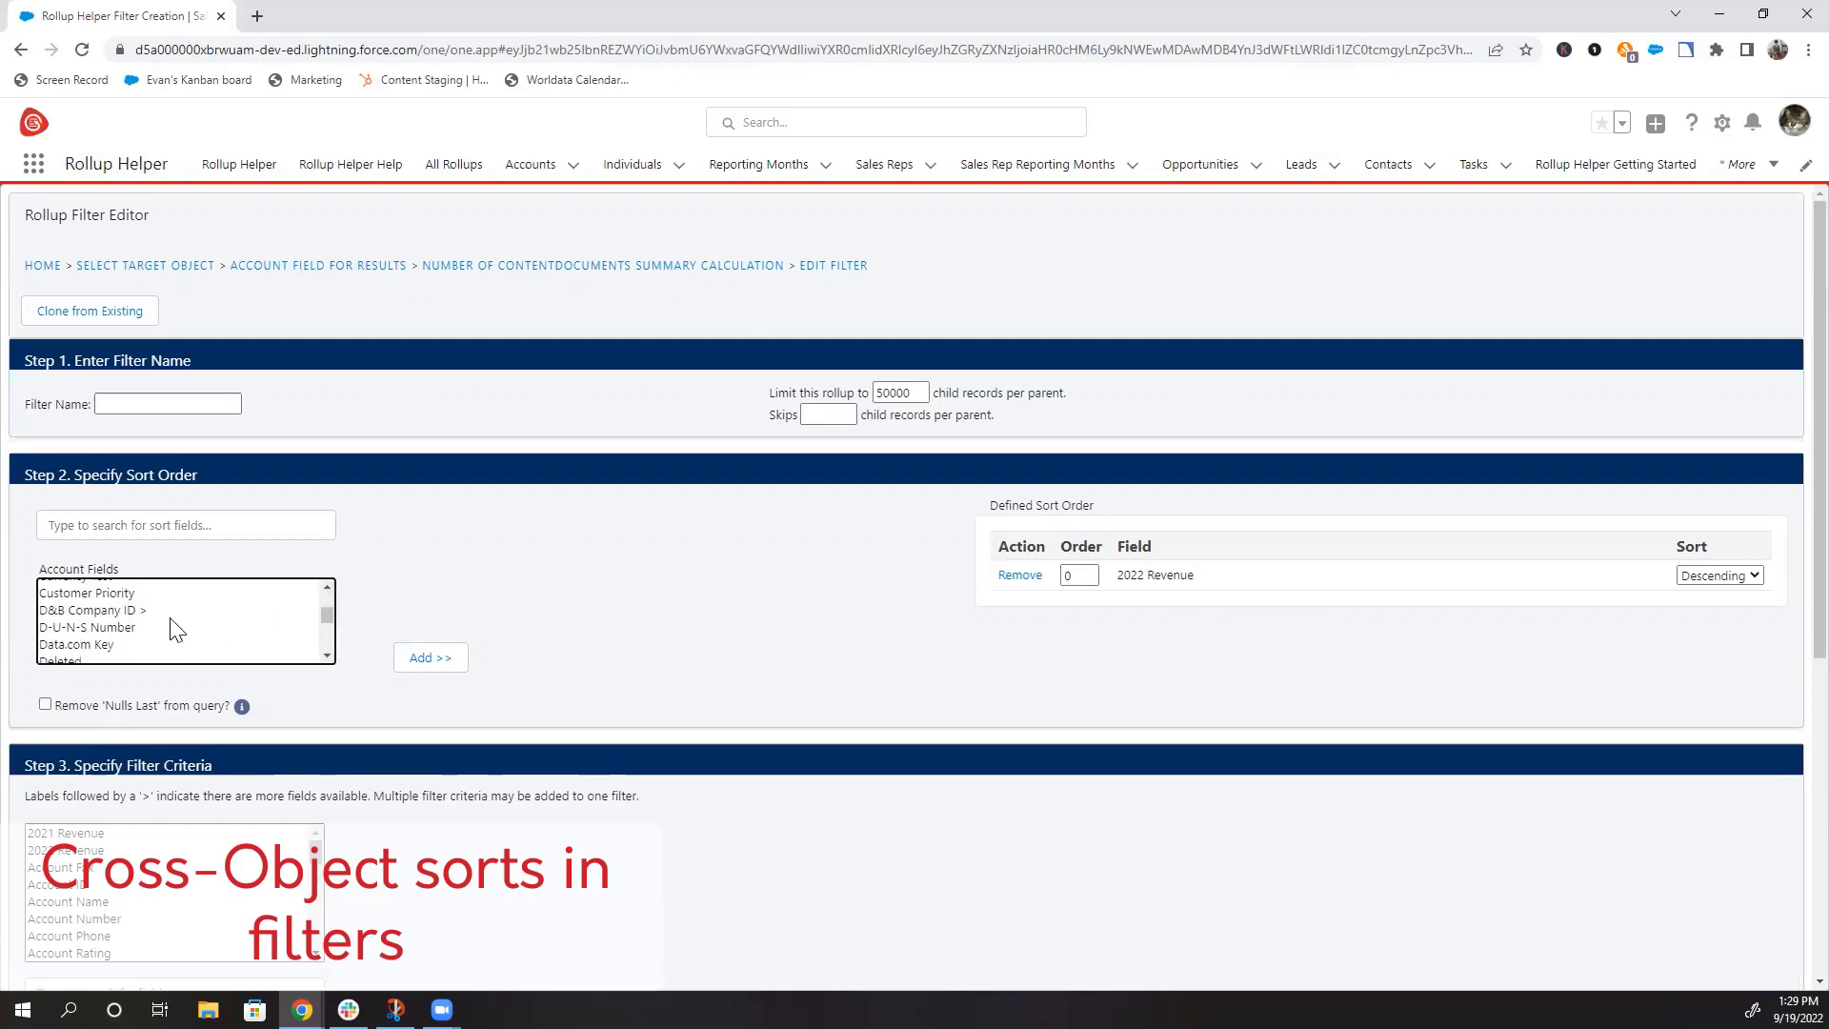
click(147, 610)
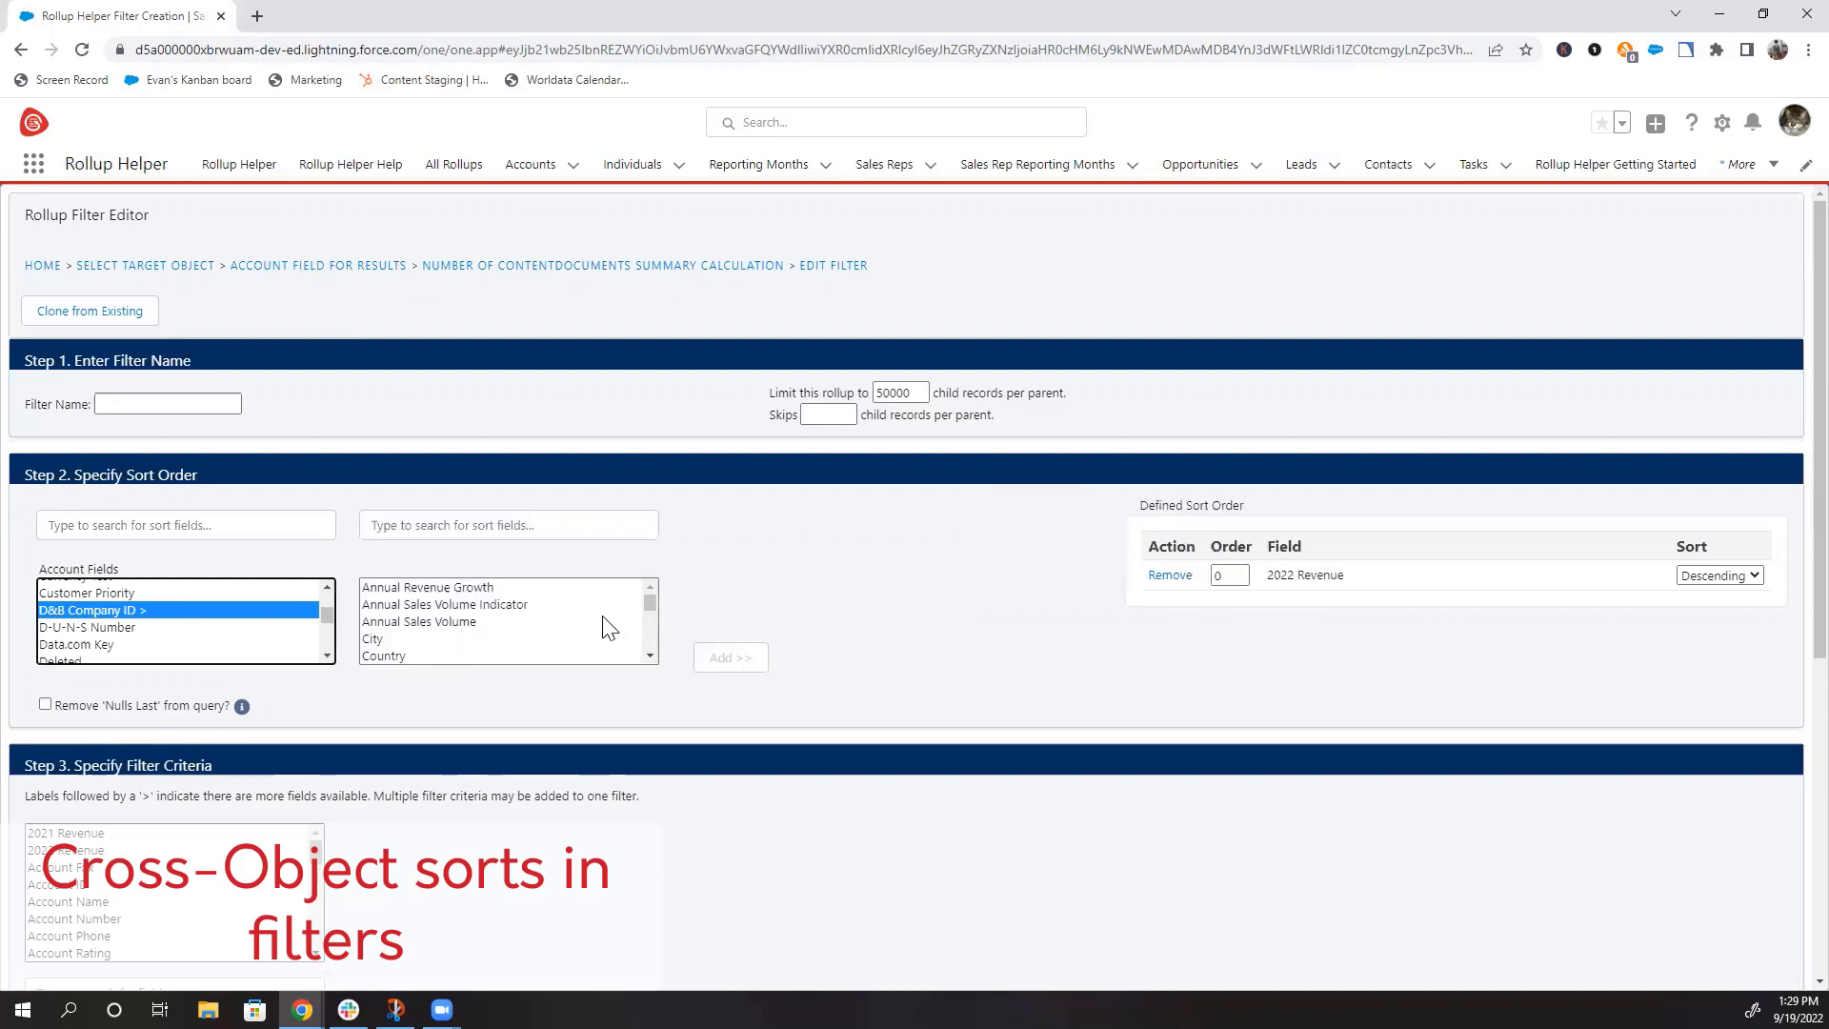
click(523, 589)
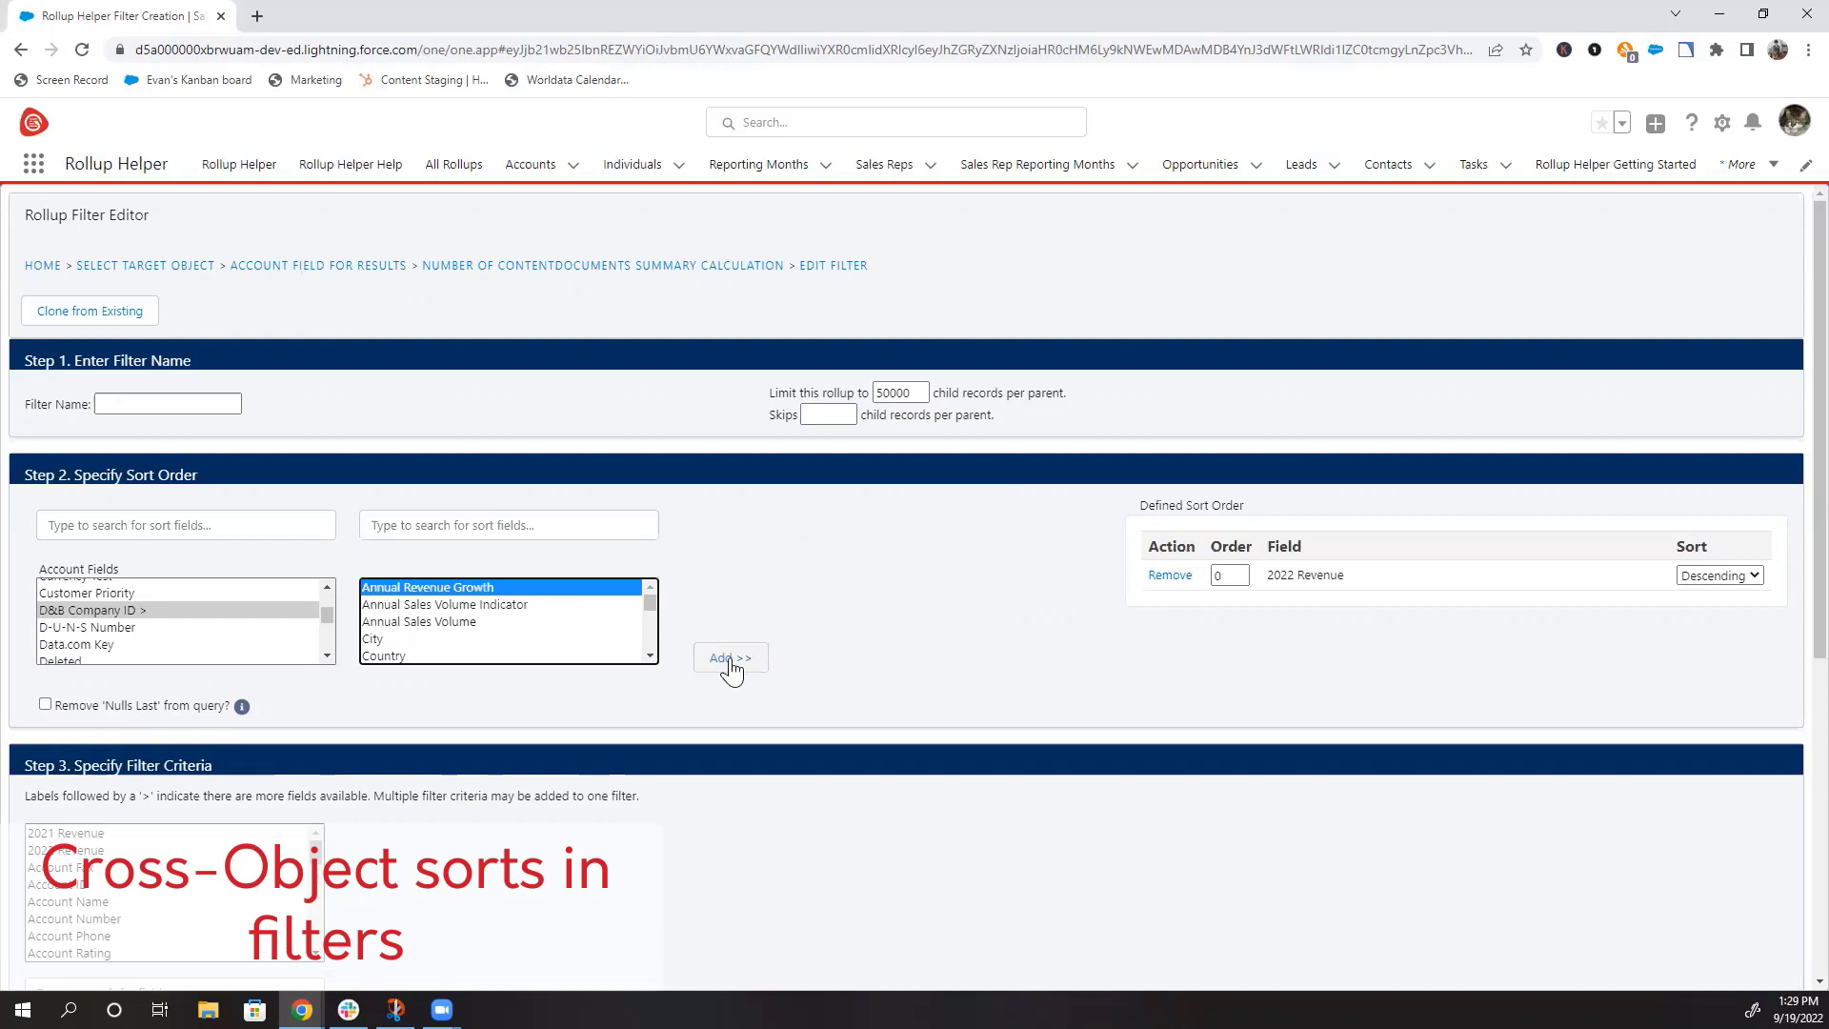
click(730, 658)
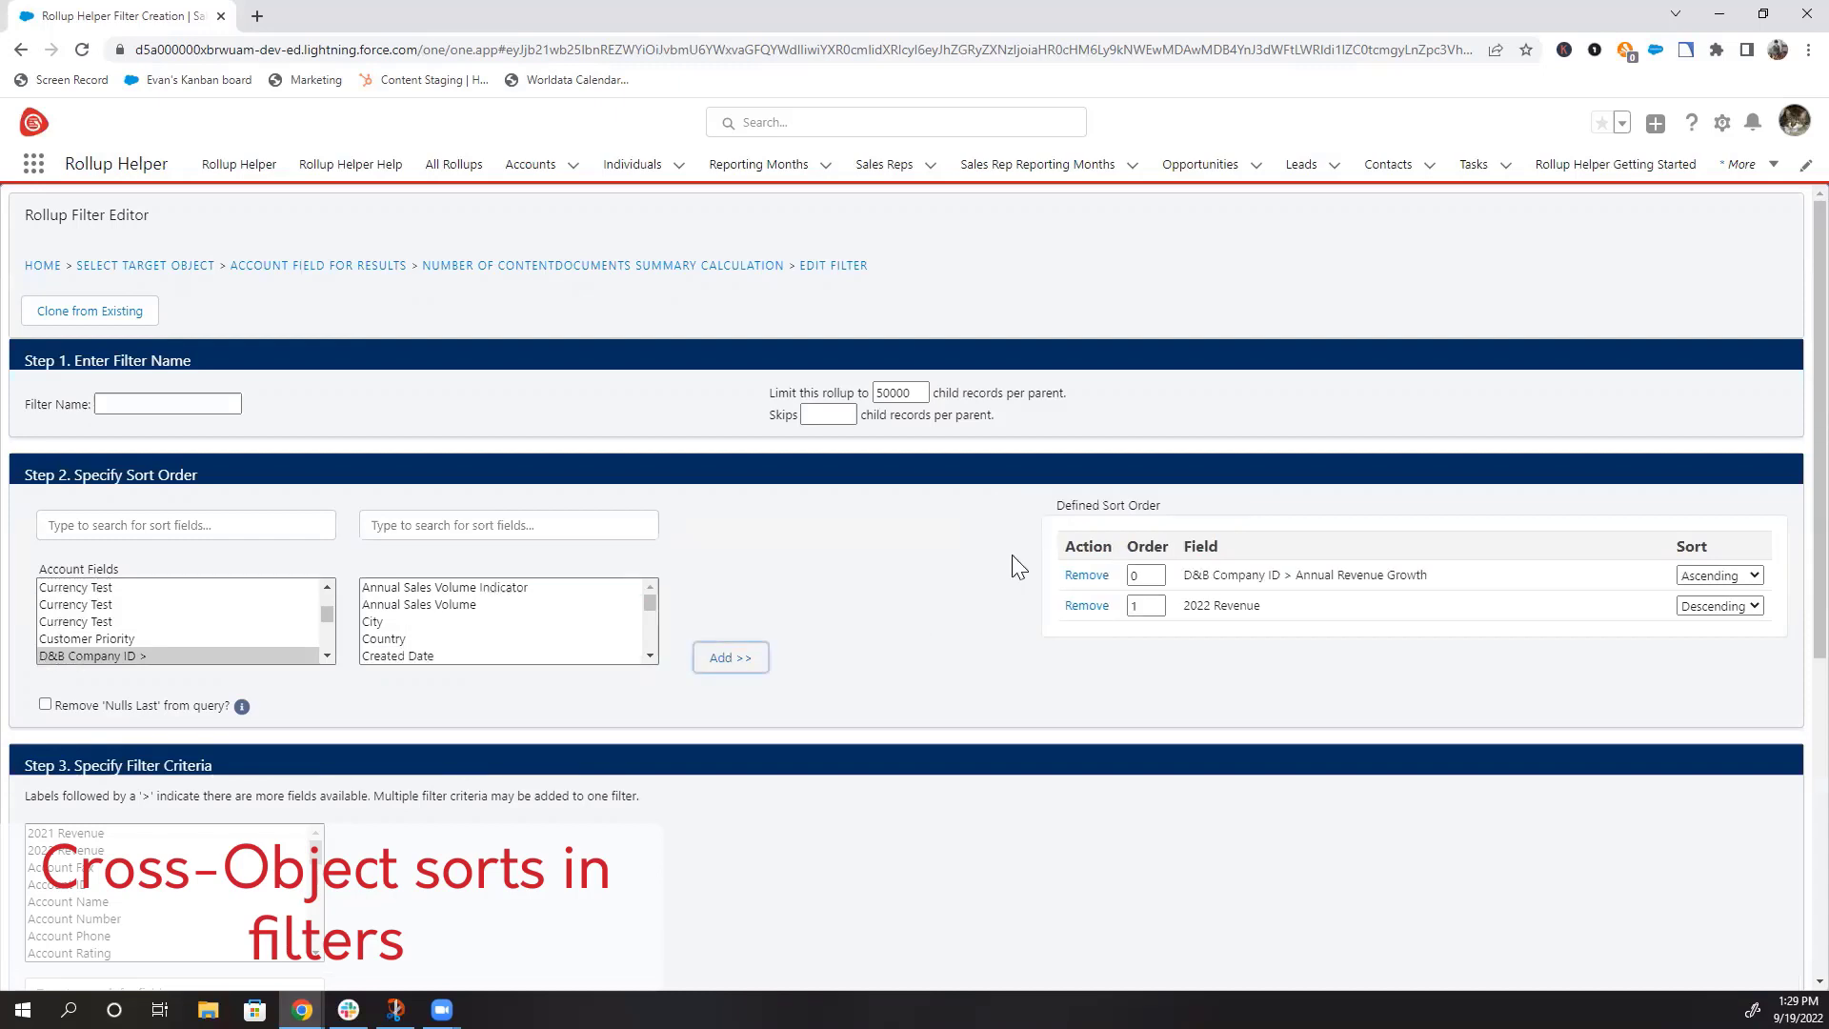
Step: Define a filter criterion on Created Date with the equals operator and NOW as the criteria
scroll(1012, 555, down, 5)
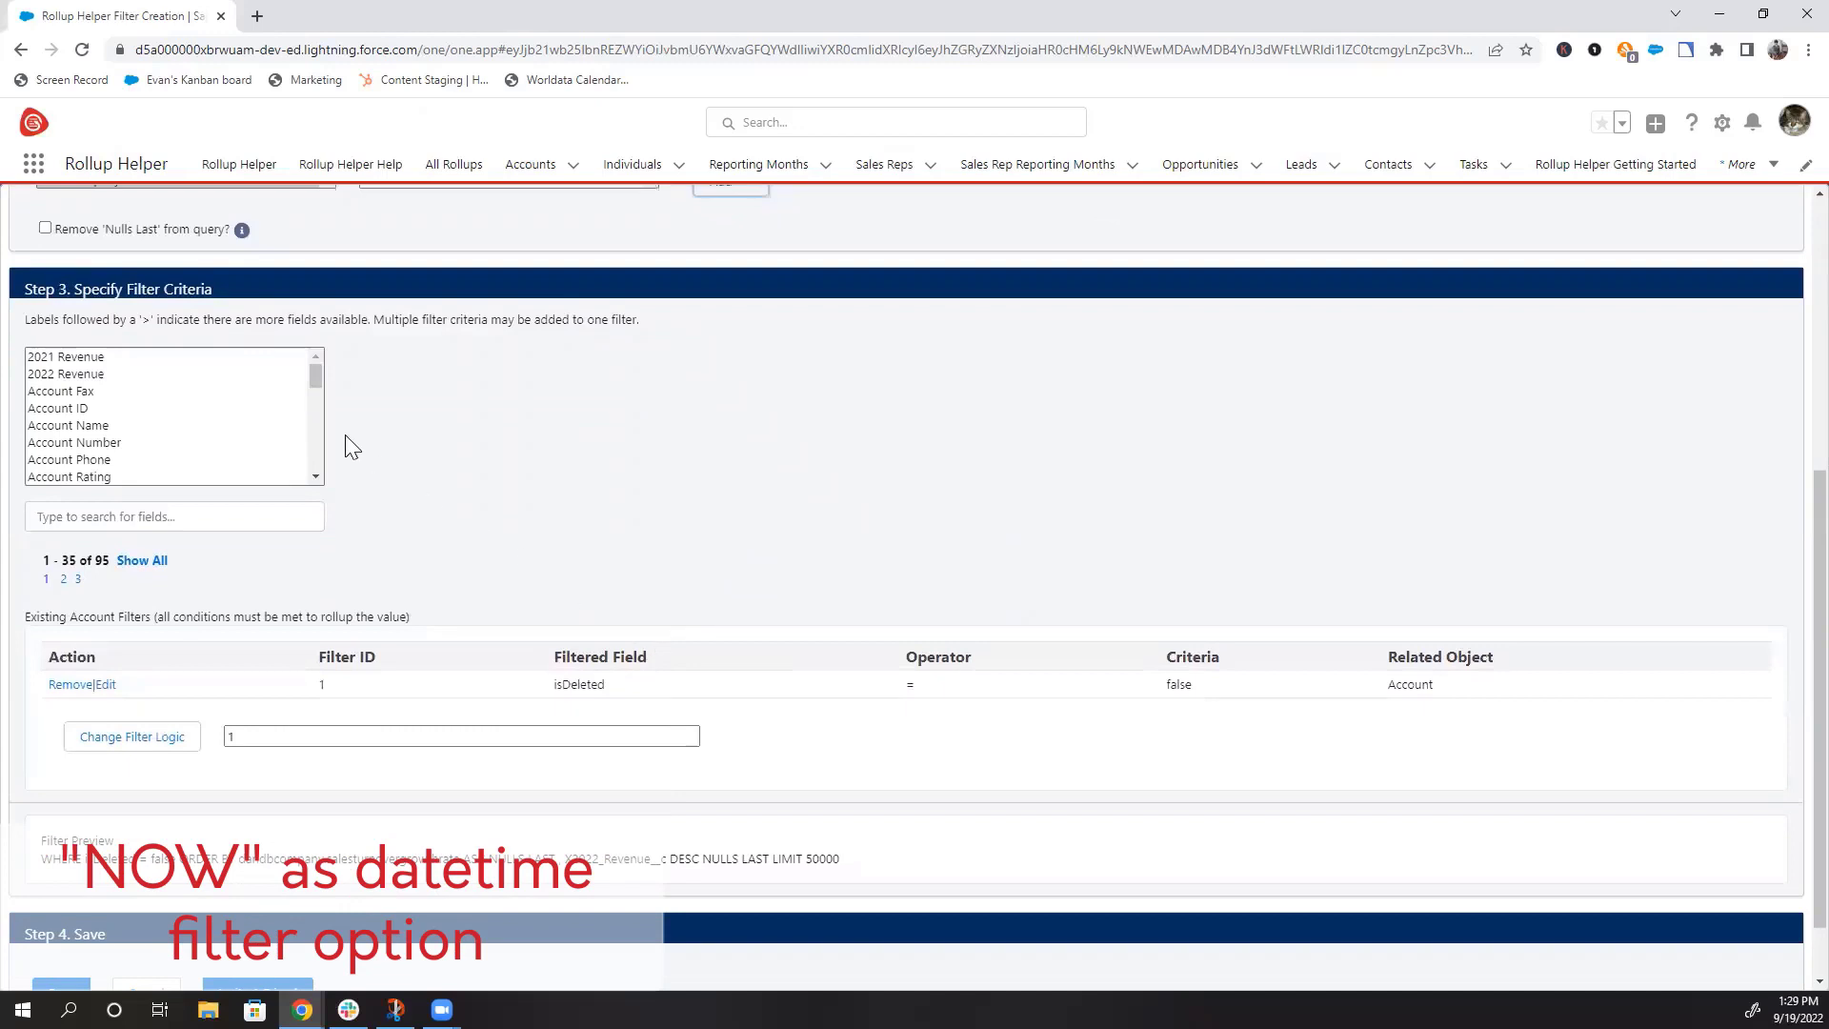
drag(319, 376, 327, 430)
scroll(164, 453, down, 2)
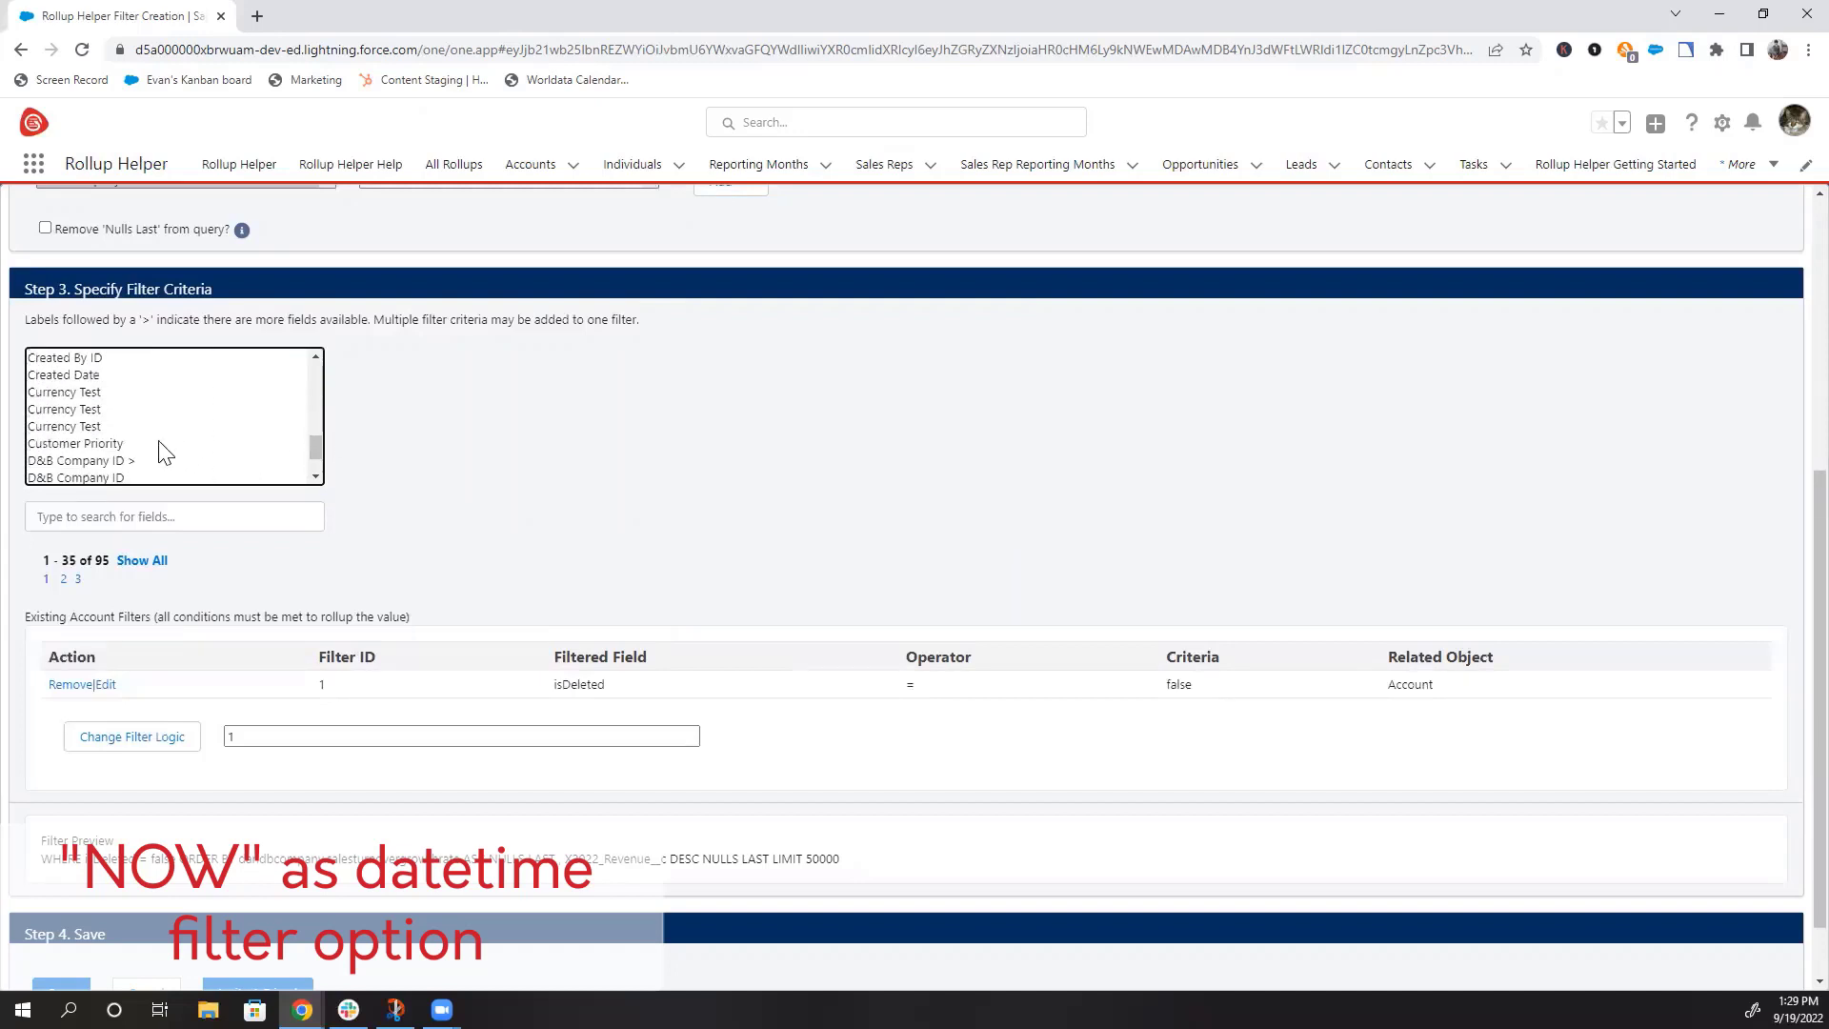
click(71, 376)
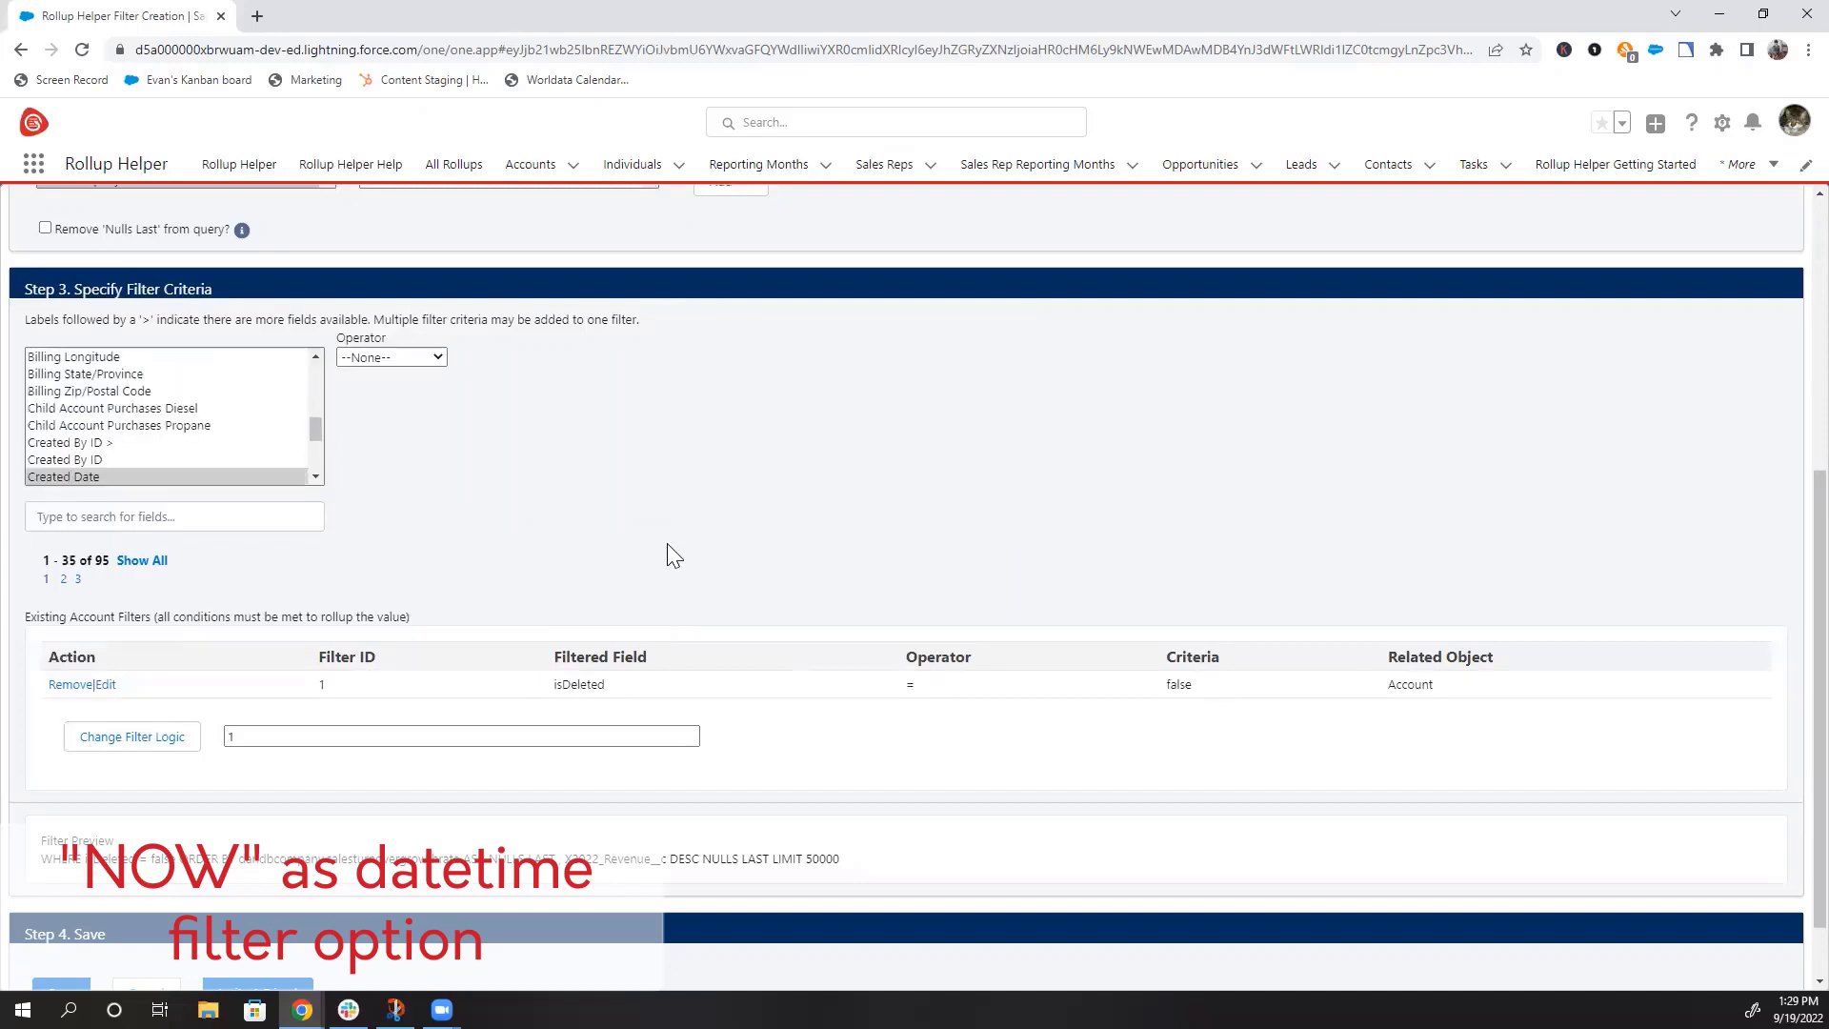
click(391, 359)
click(383, 389)
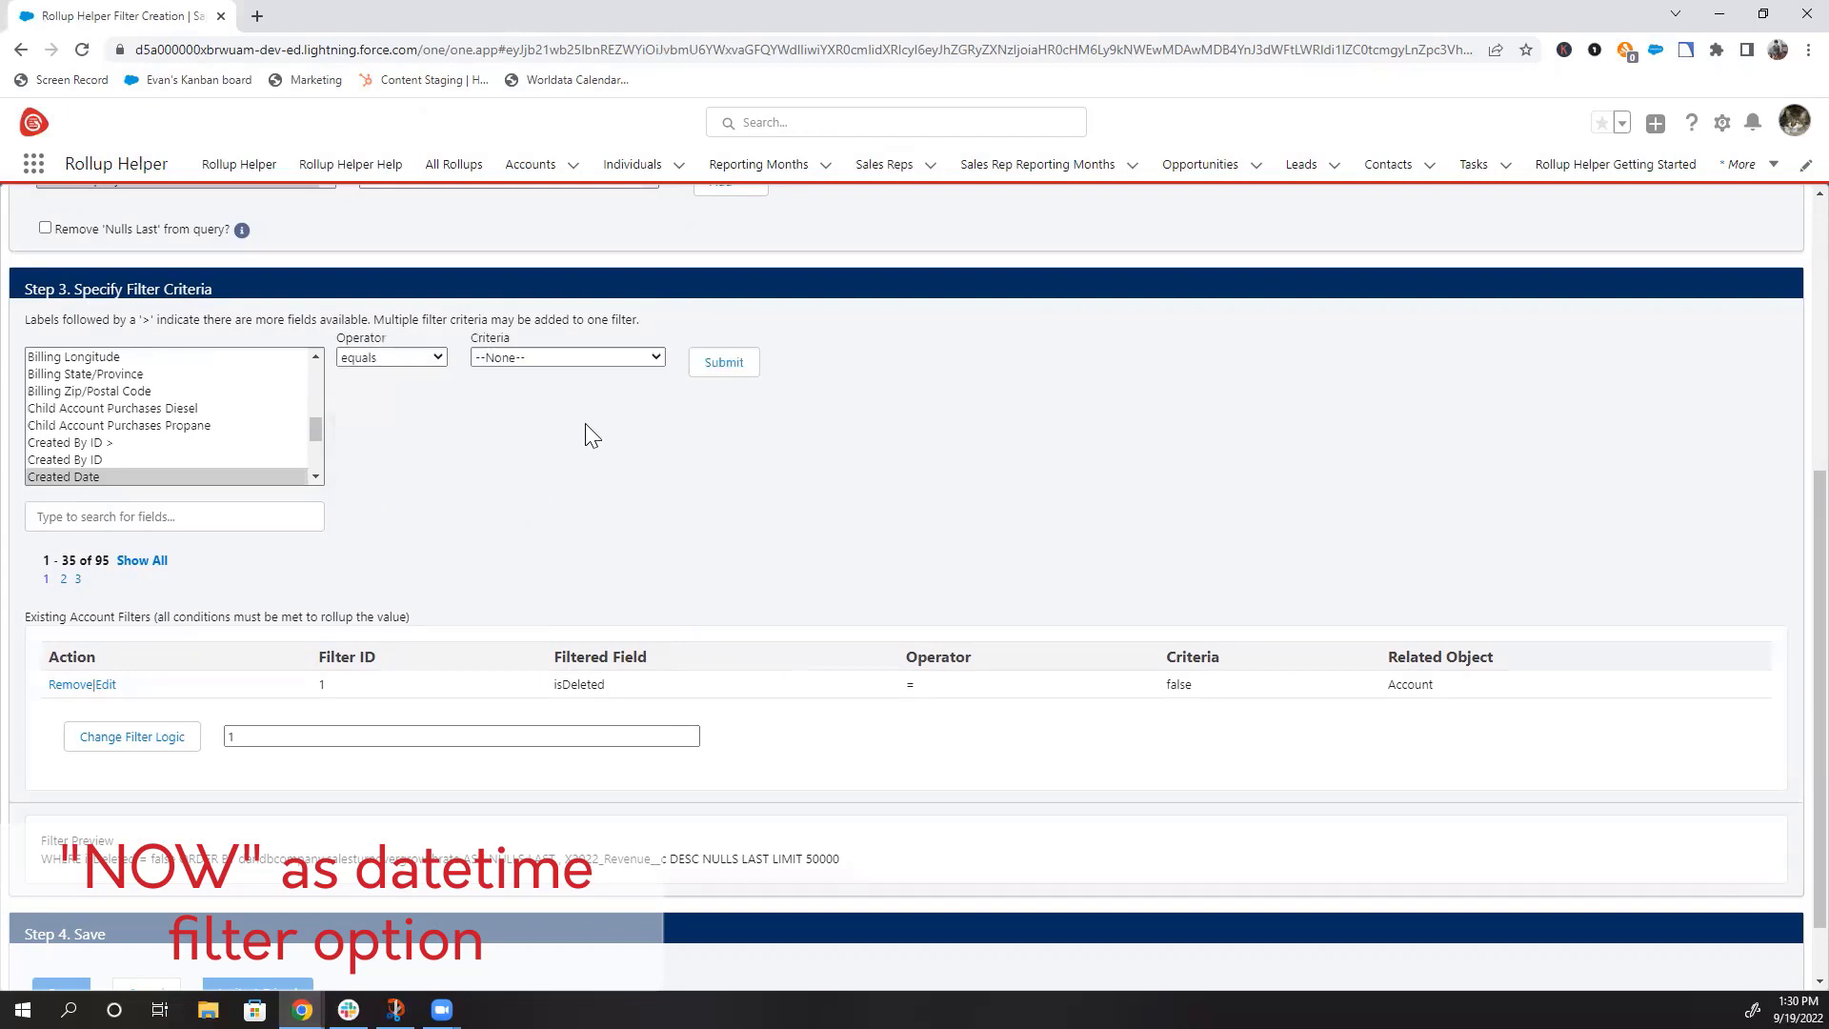
click(569, 357)
click(525, 428)
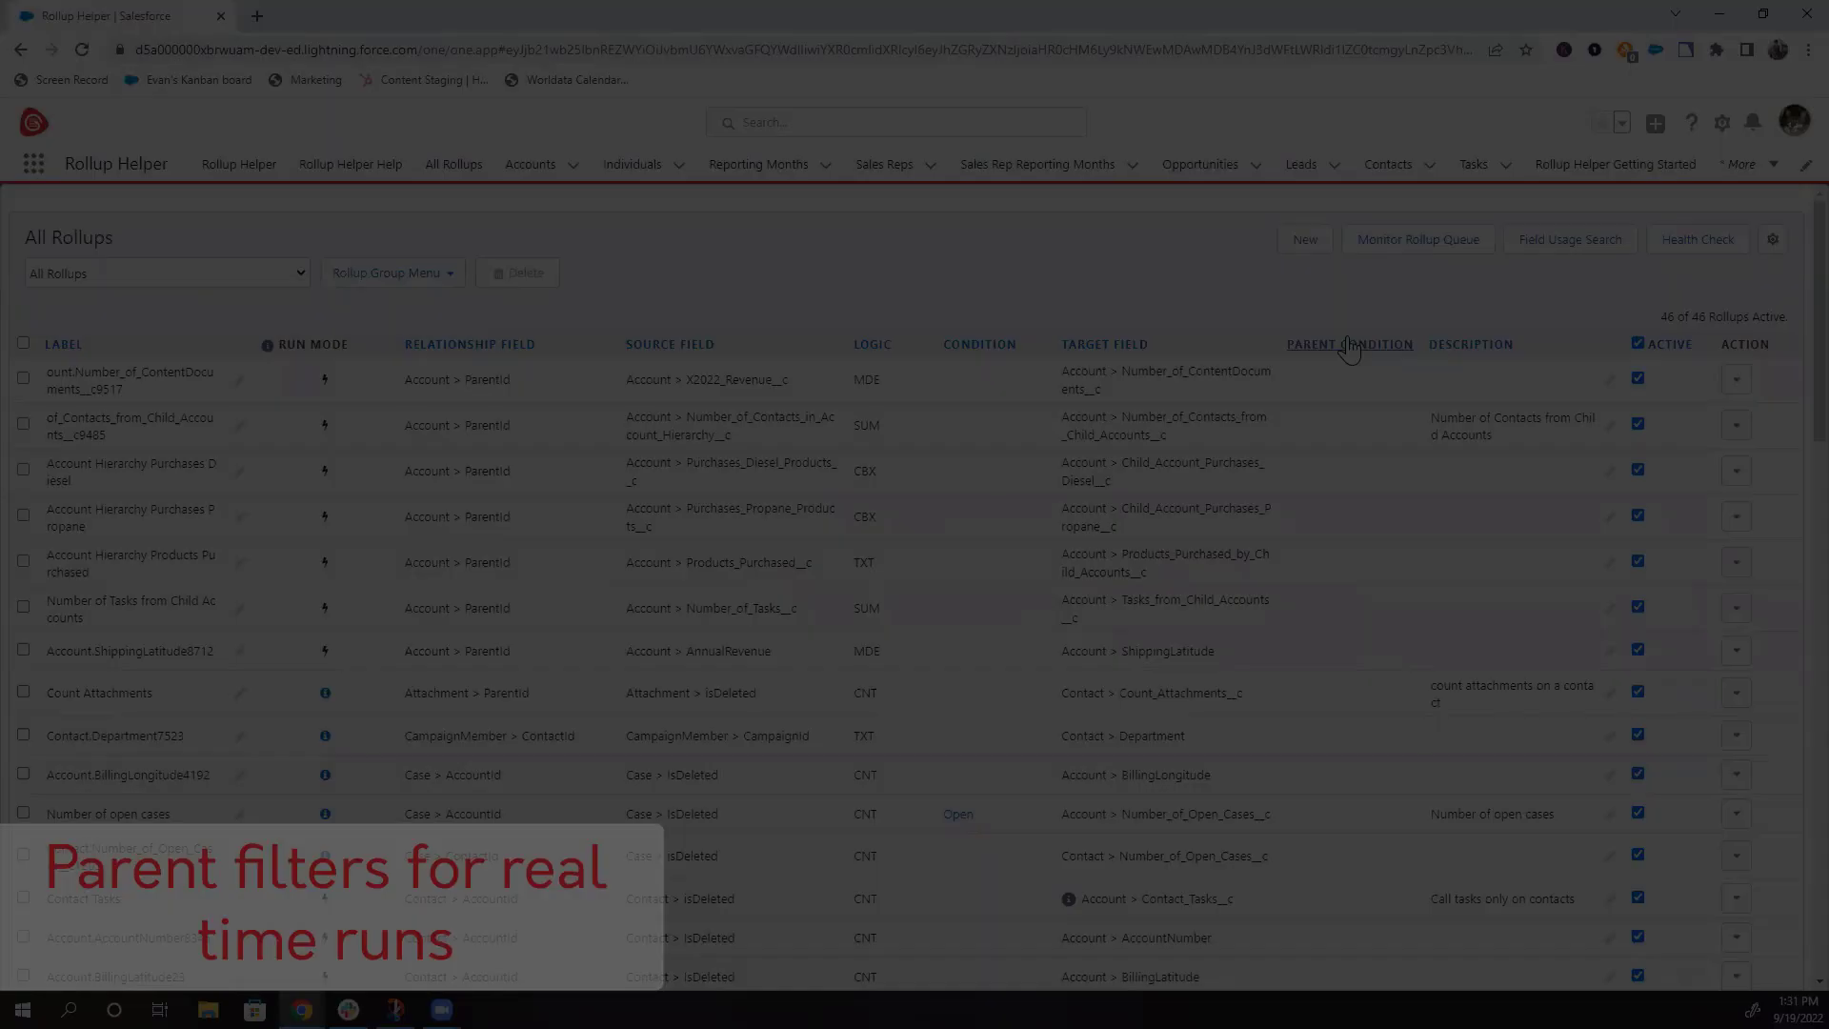
Step: Open the Opportunity Products to Opportunity rollup for editing and examine its custom realtime parent filter
scroll(1344, 658, down, 5)
scroll(1343, 678, down, 10)
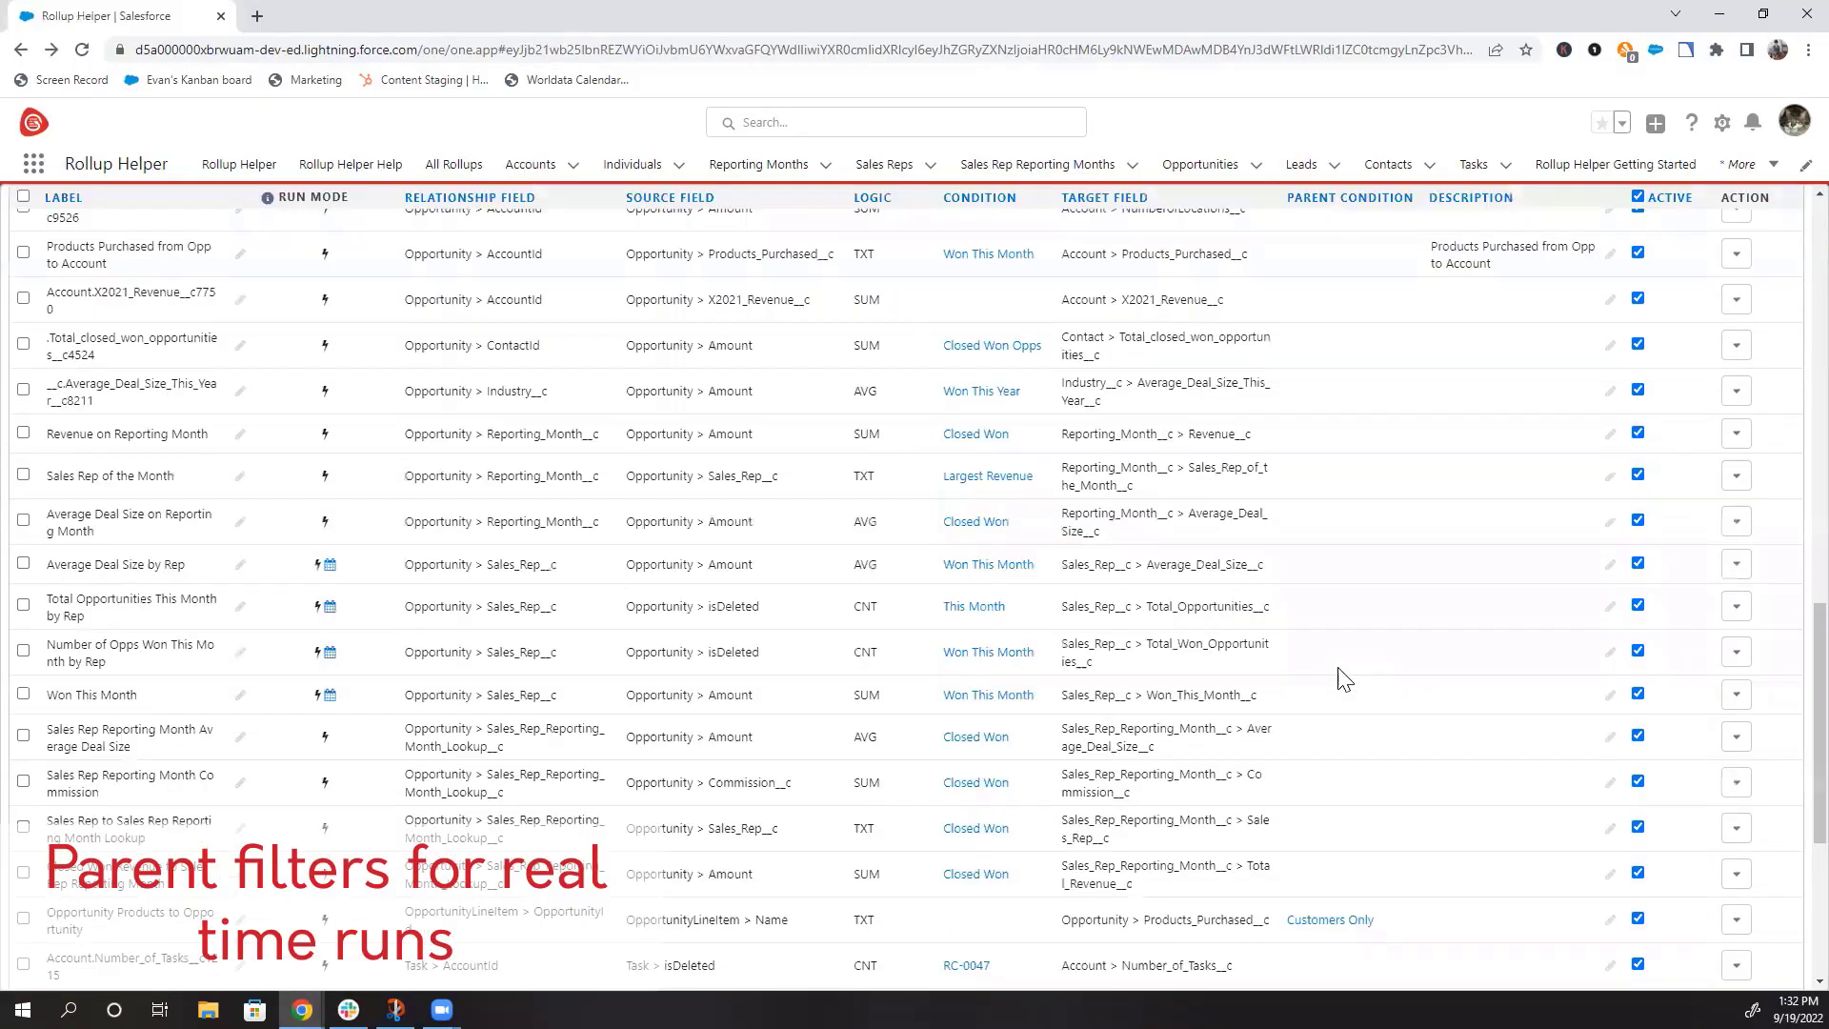
click(1736, 484)
click(1683, 588)
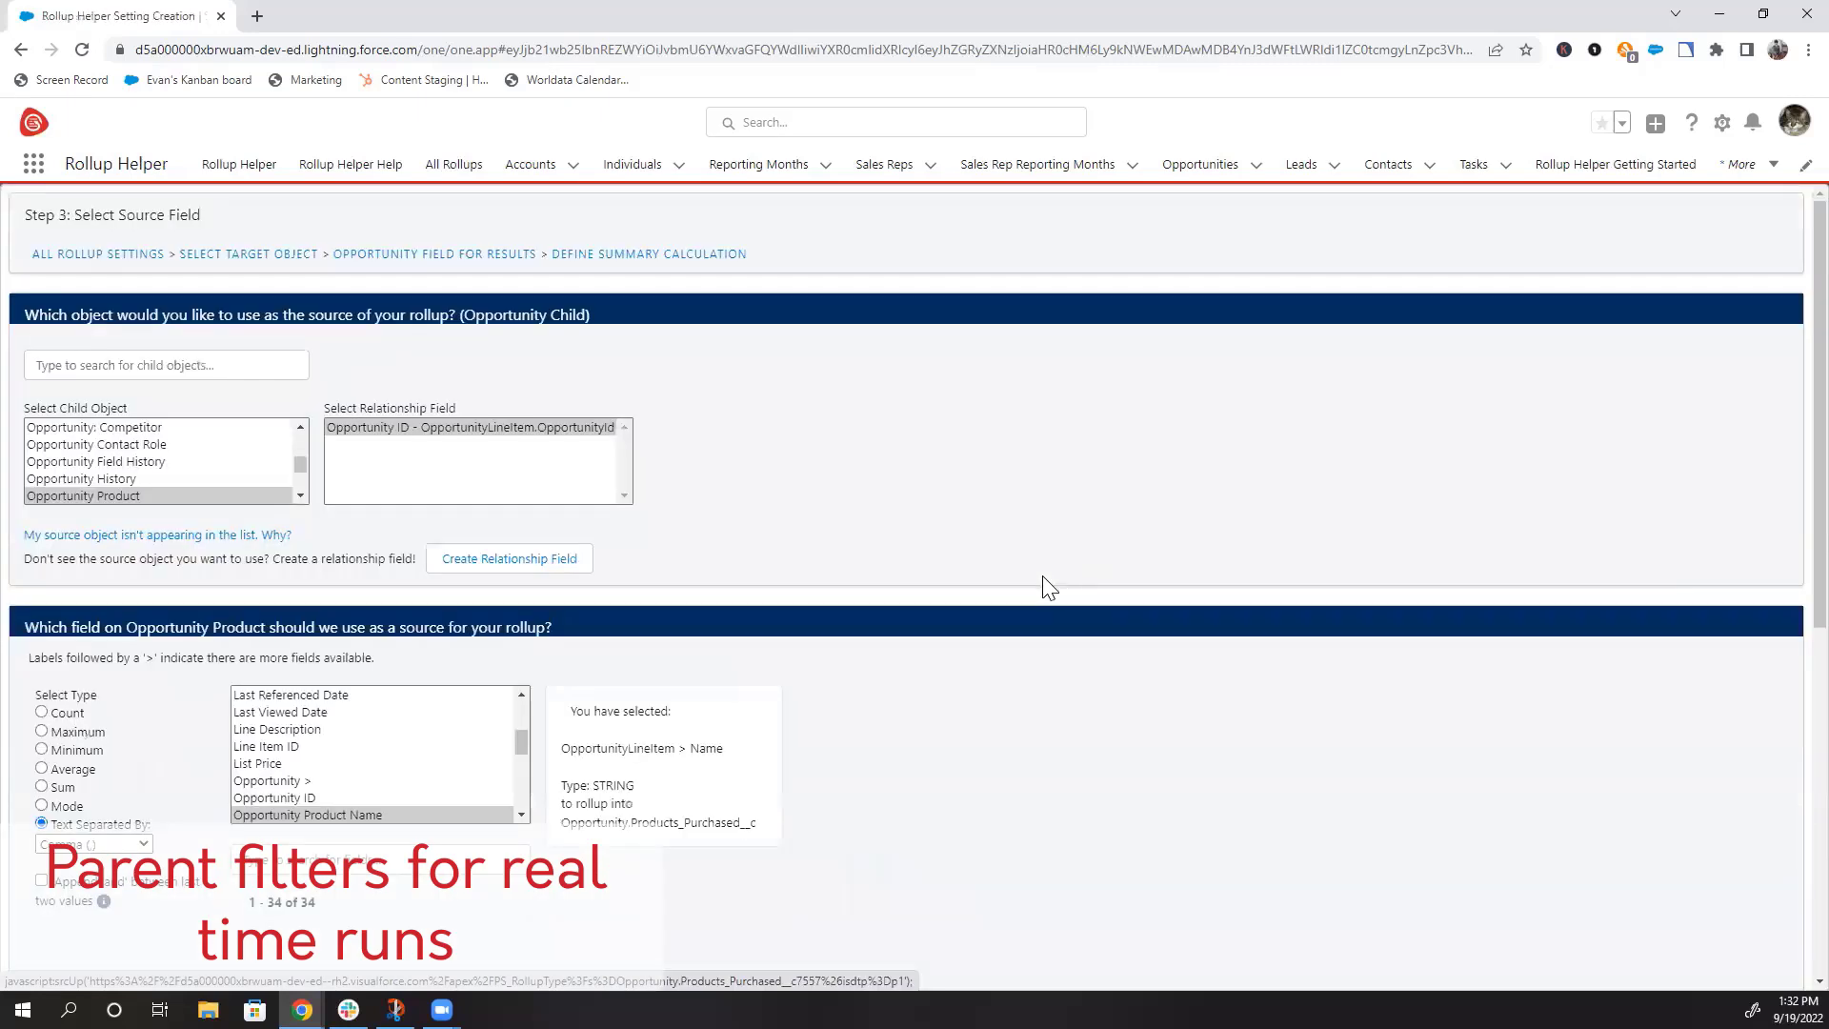
scroll(850, 549, down, 4)
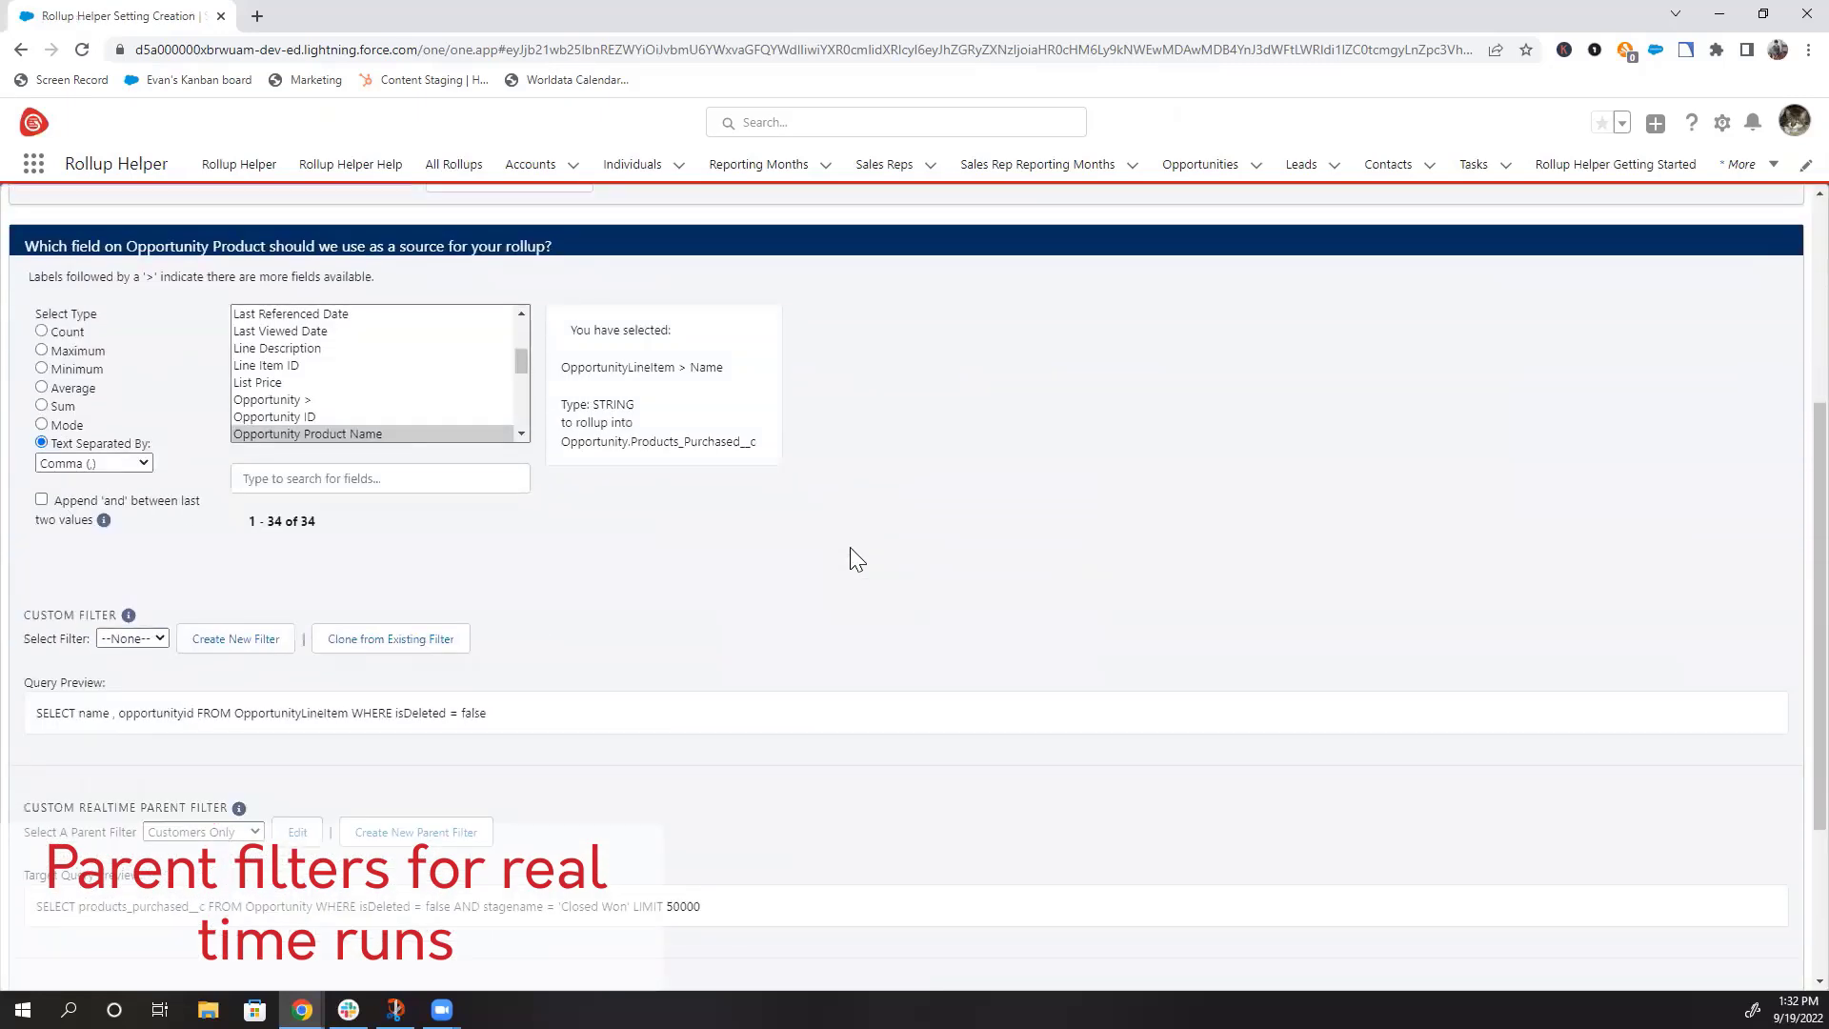
scroll(858, 560, down, 3)
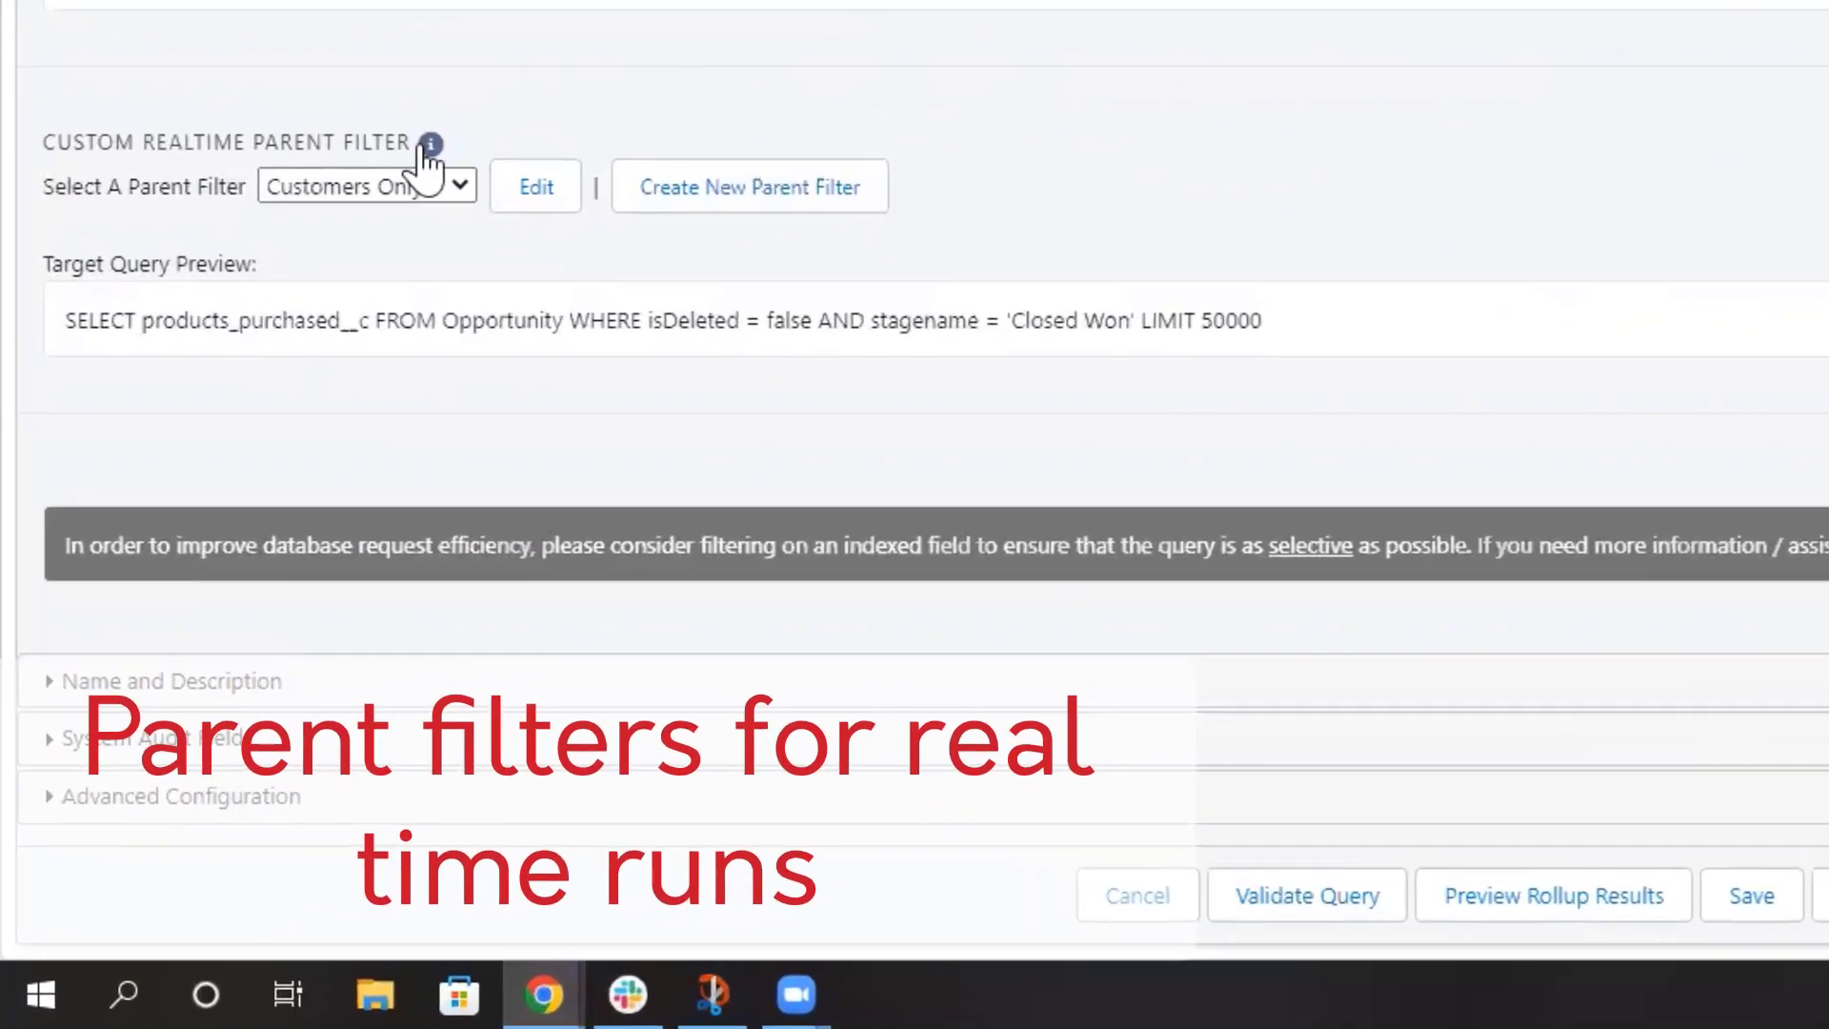
mouse_move(409, 186)
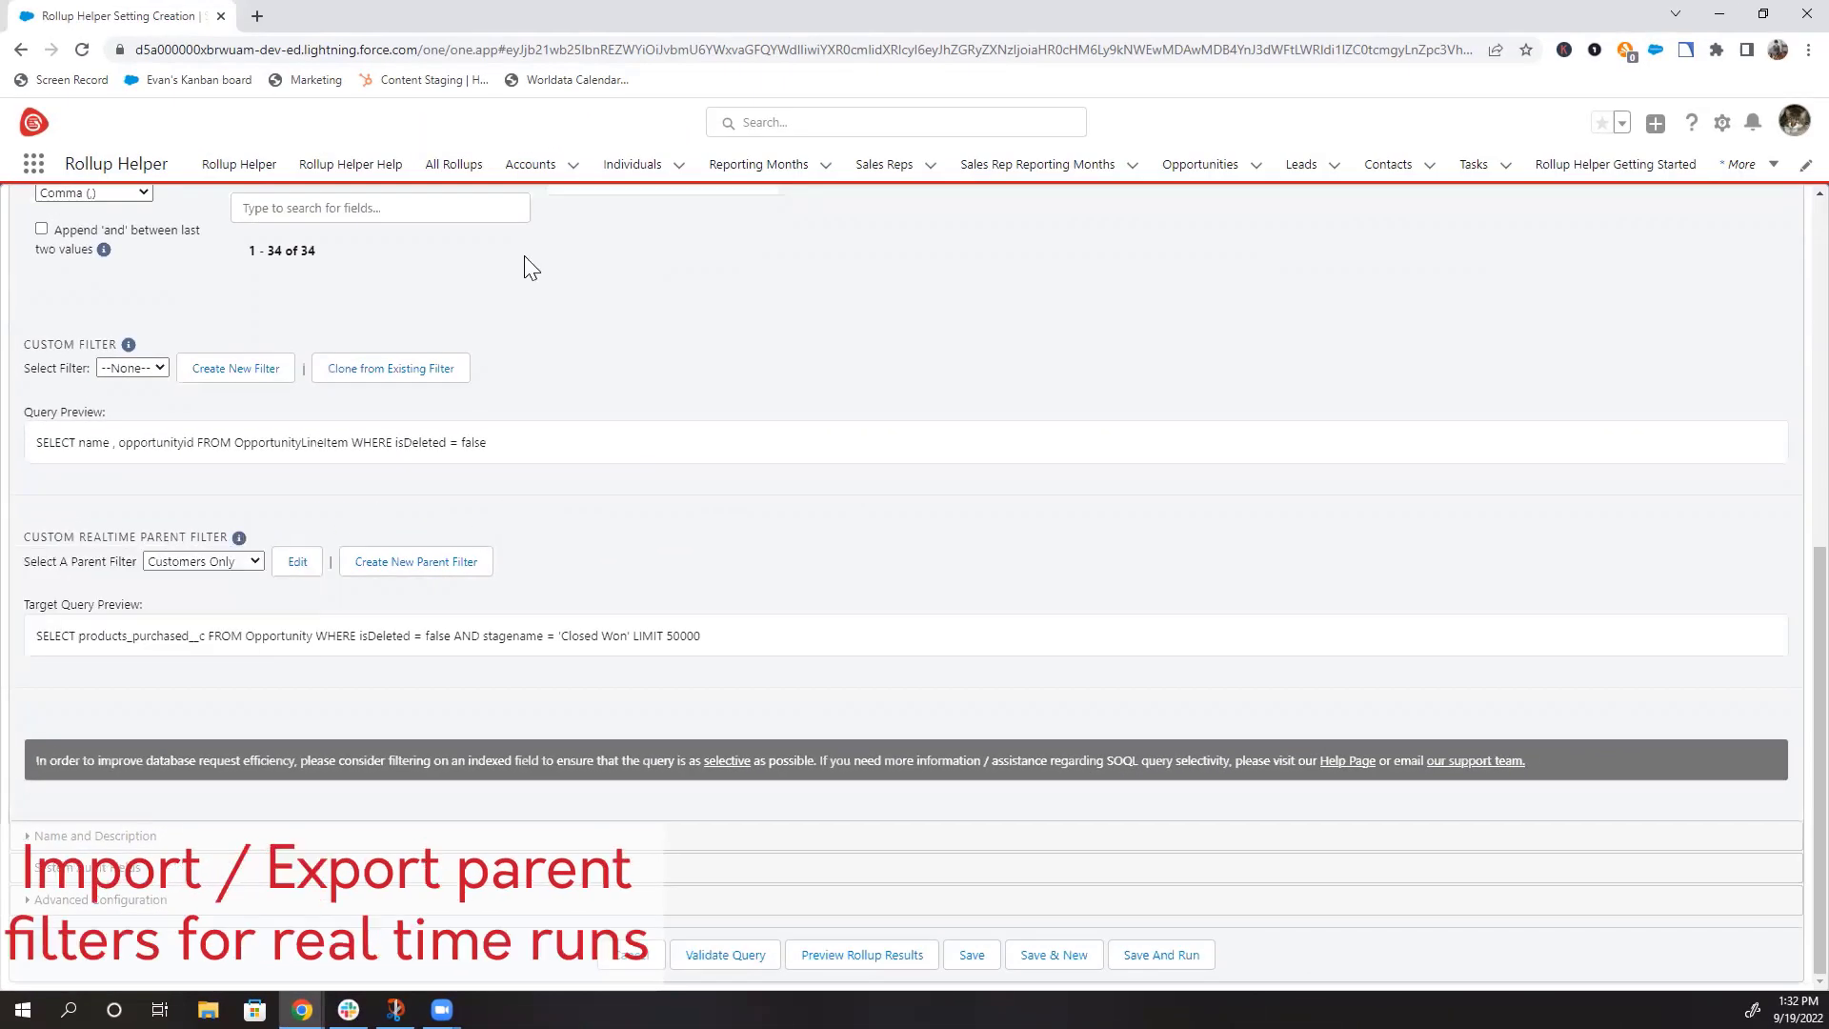
Step: Open the CSV export of rollups from the Rollup Helper home page and view the second page of rollups
click(239, 166)
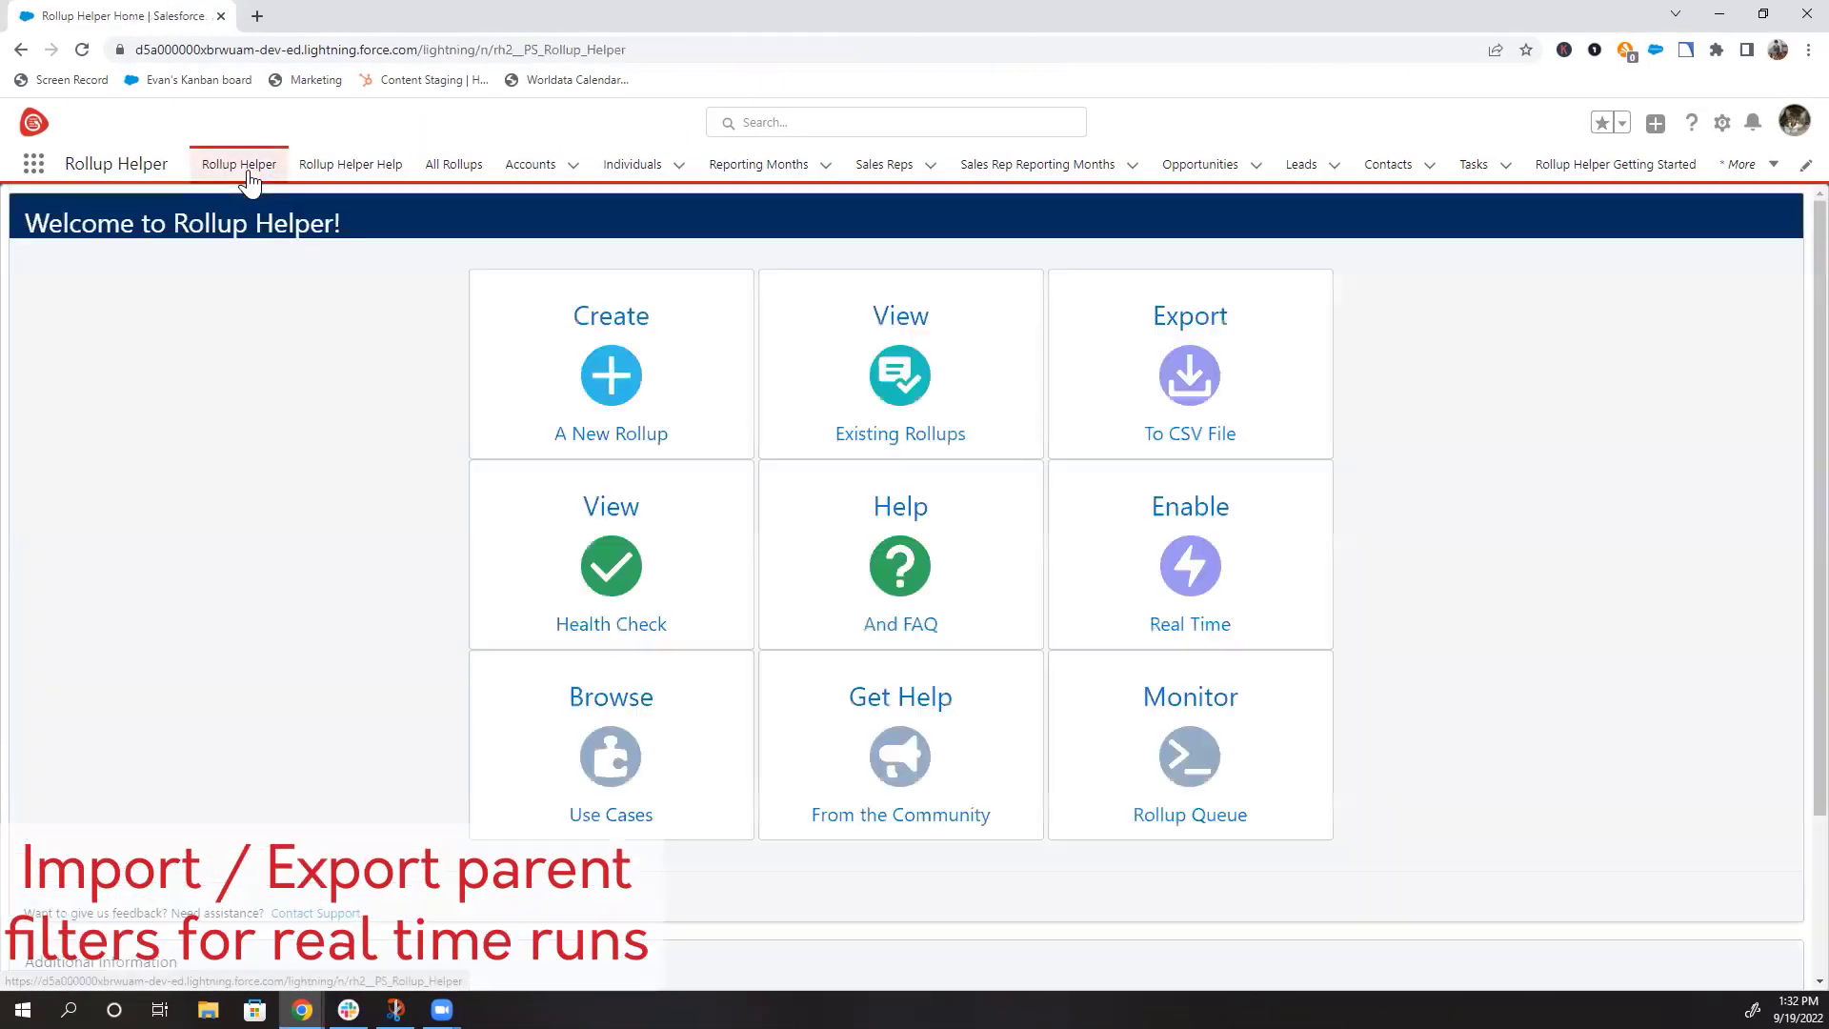
click(1181, 376)
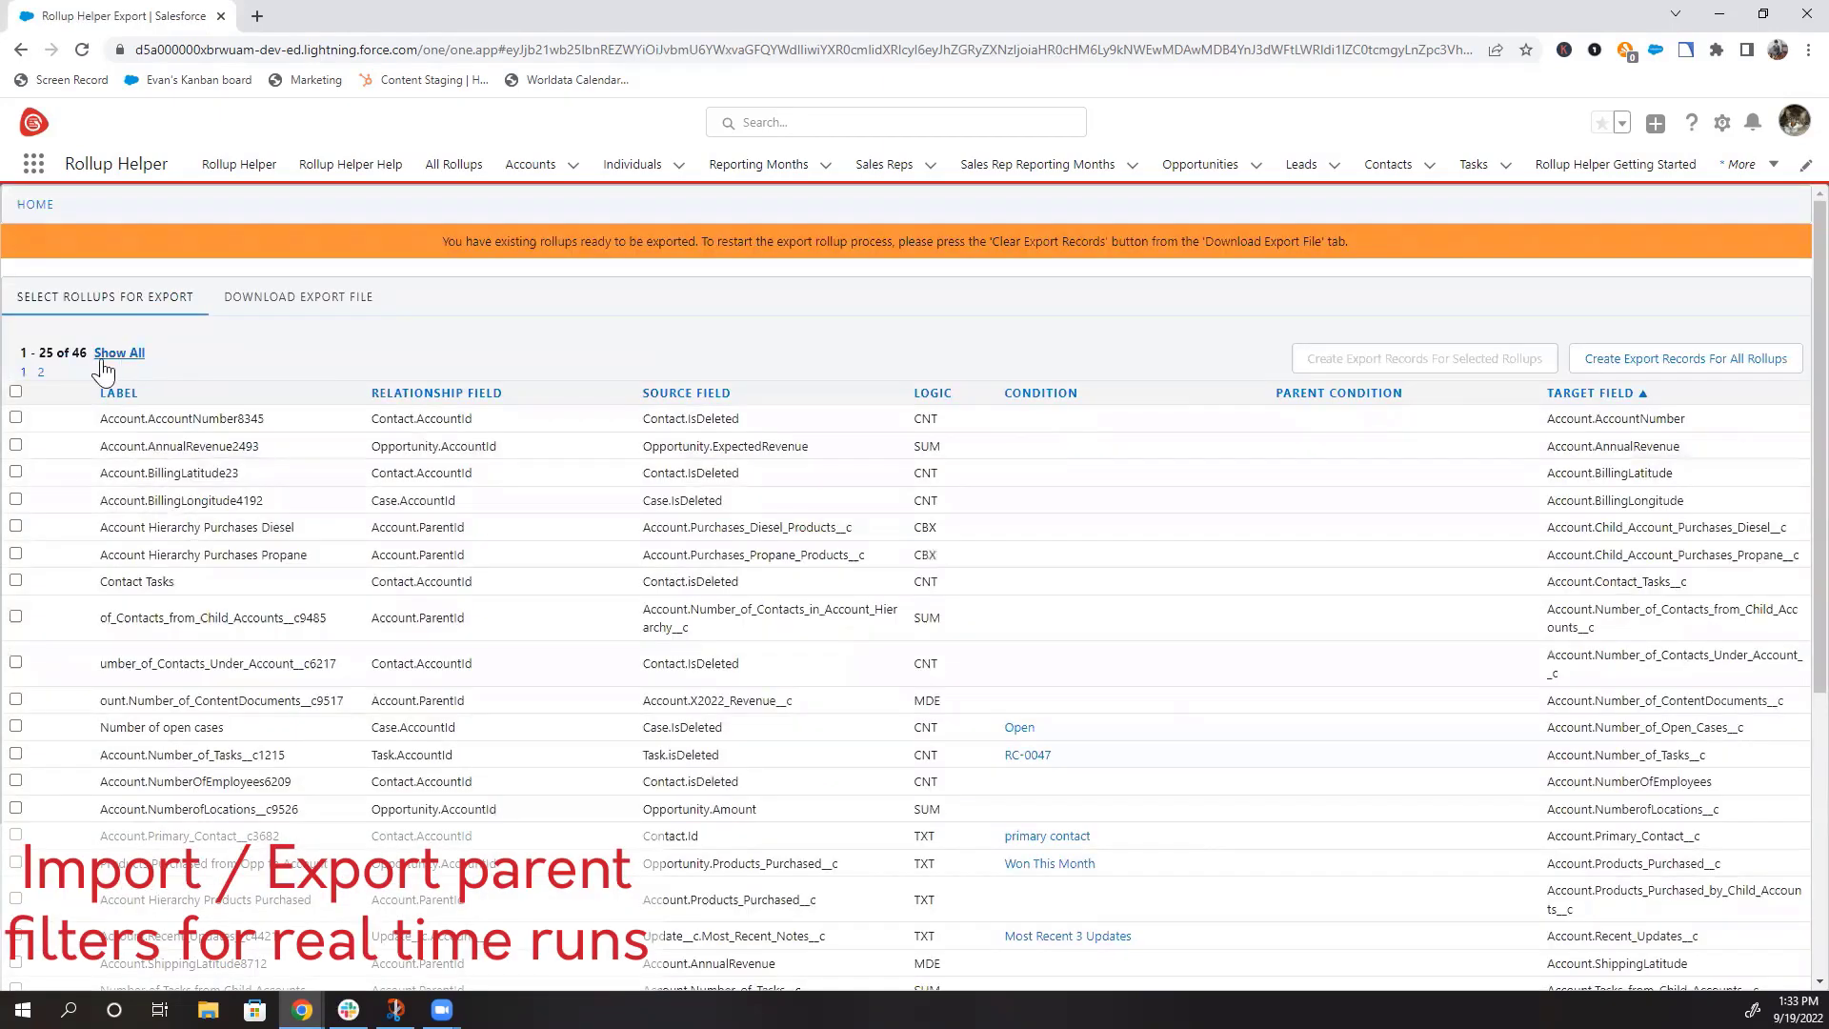
click(40, 372)
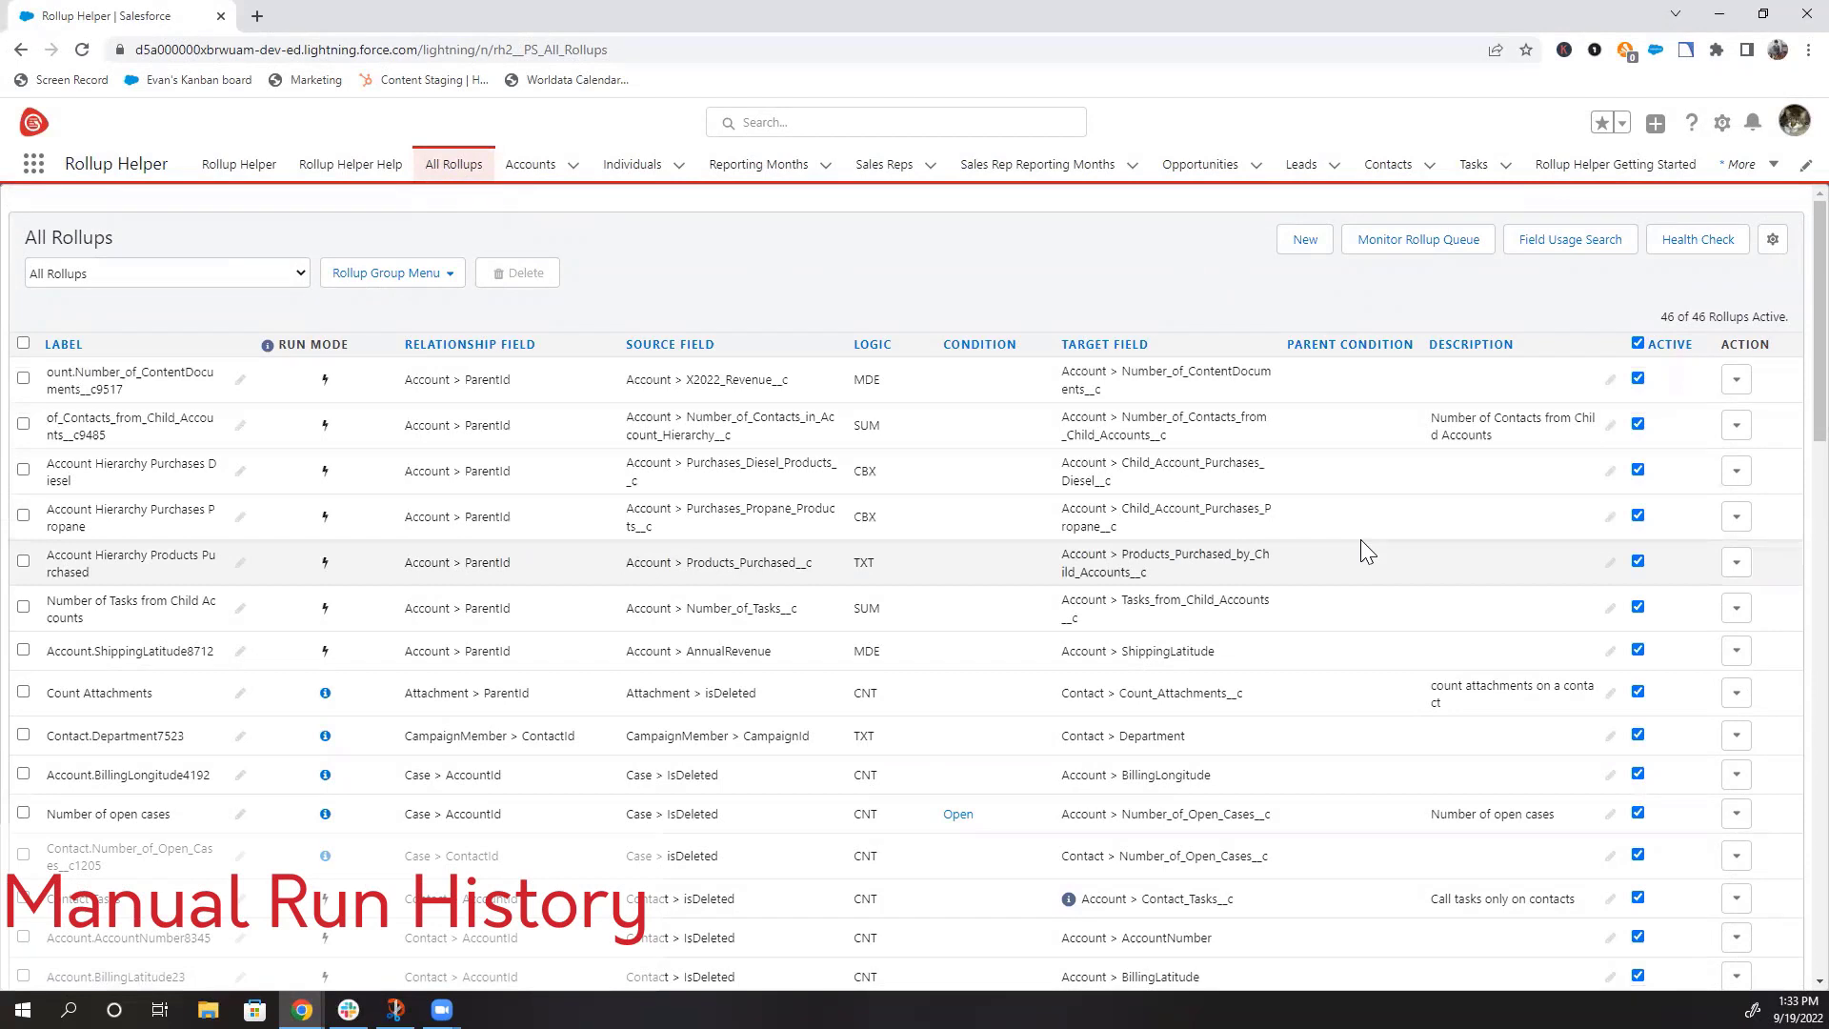
Step: View the last manual run history on the Count Attachments rollup's run page, then close it
click(1734, 693)
click(1662, 731)
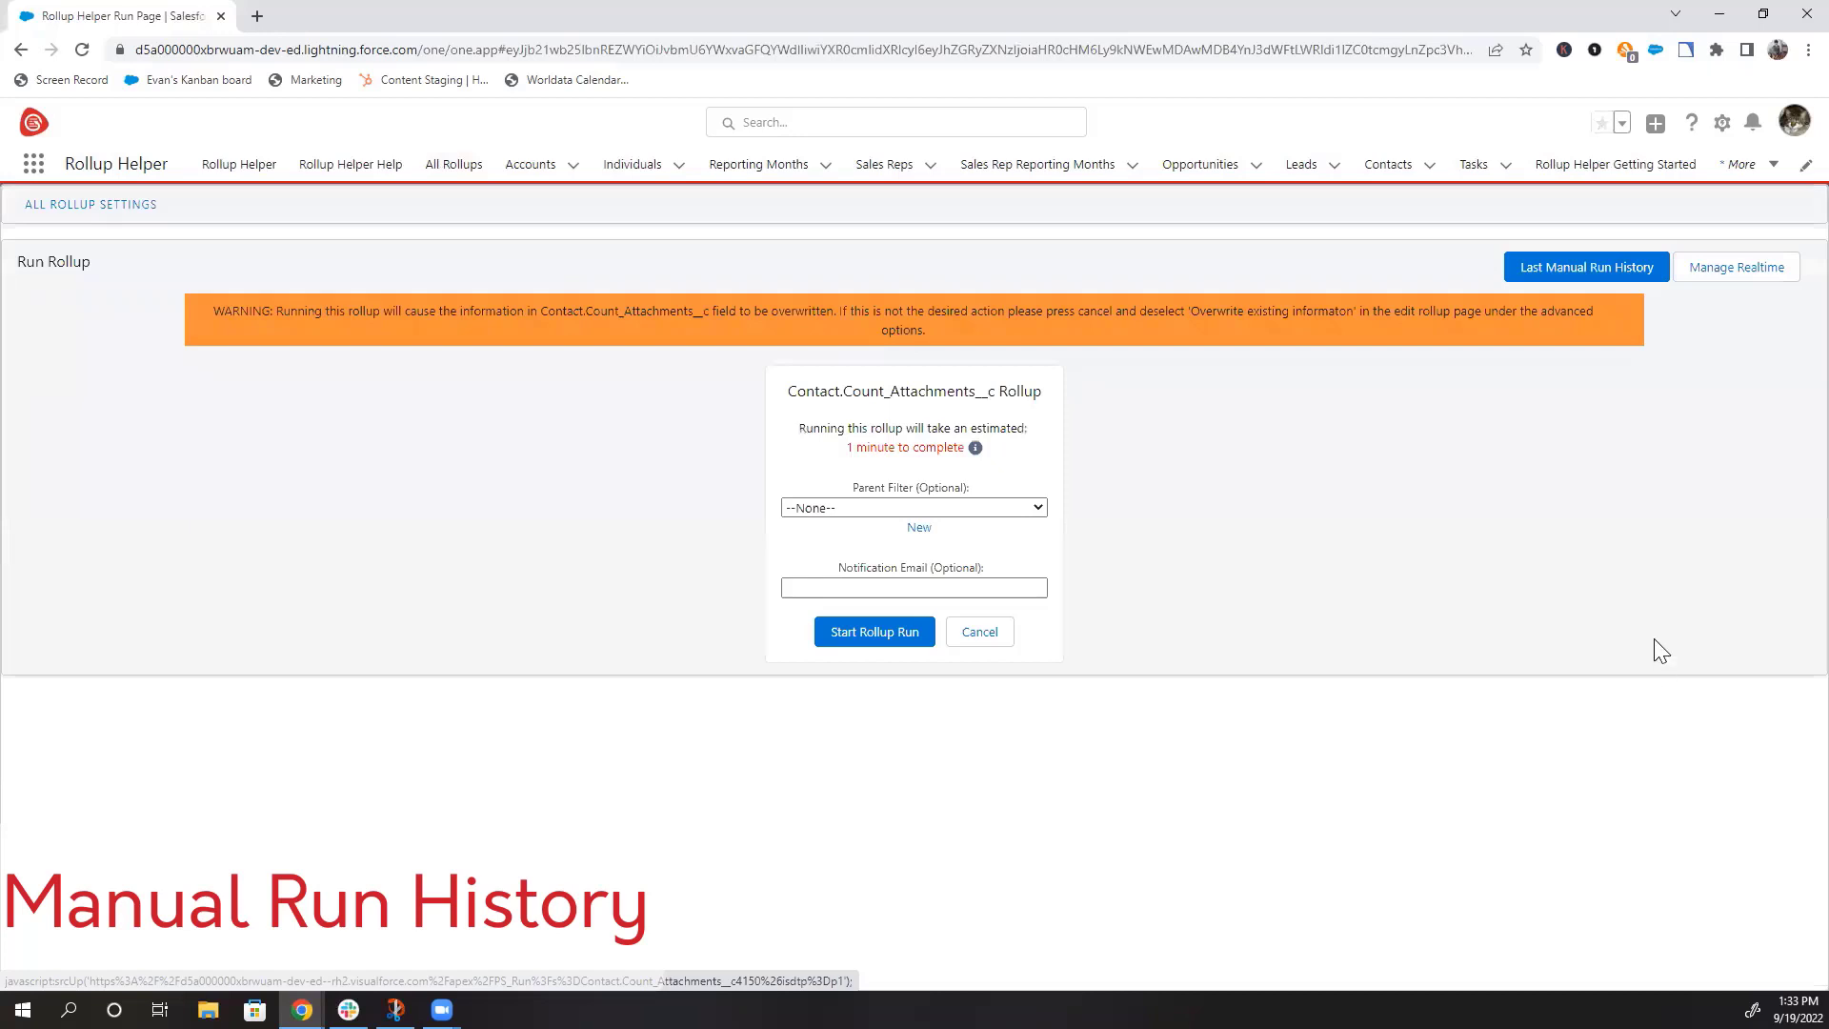
click(1639, 274)
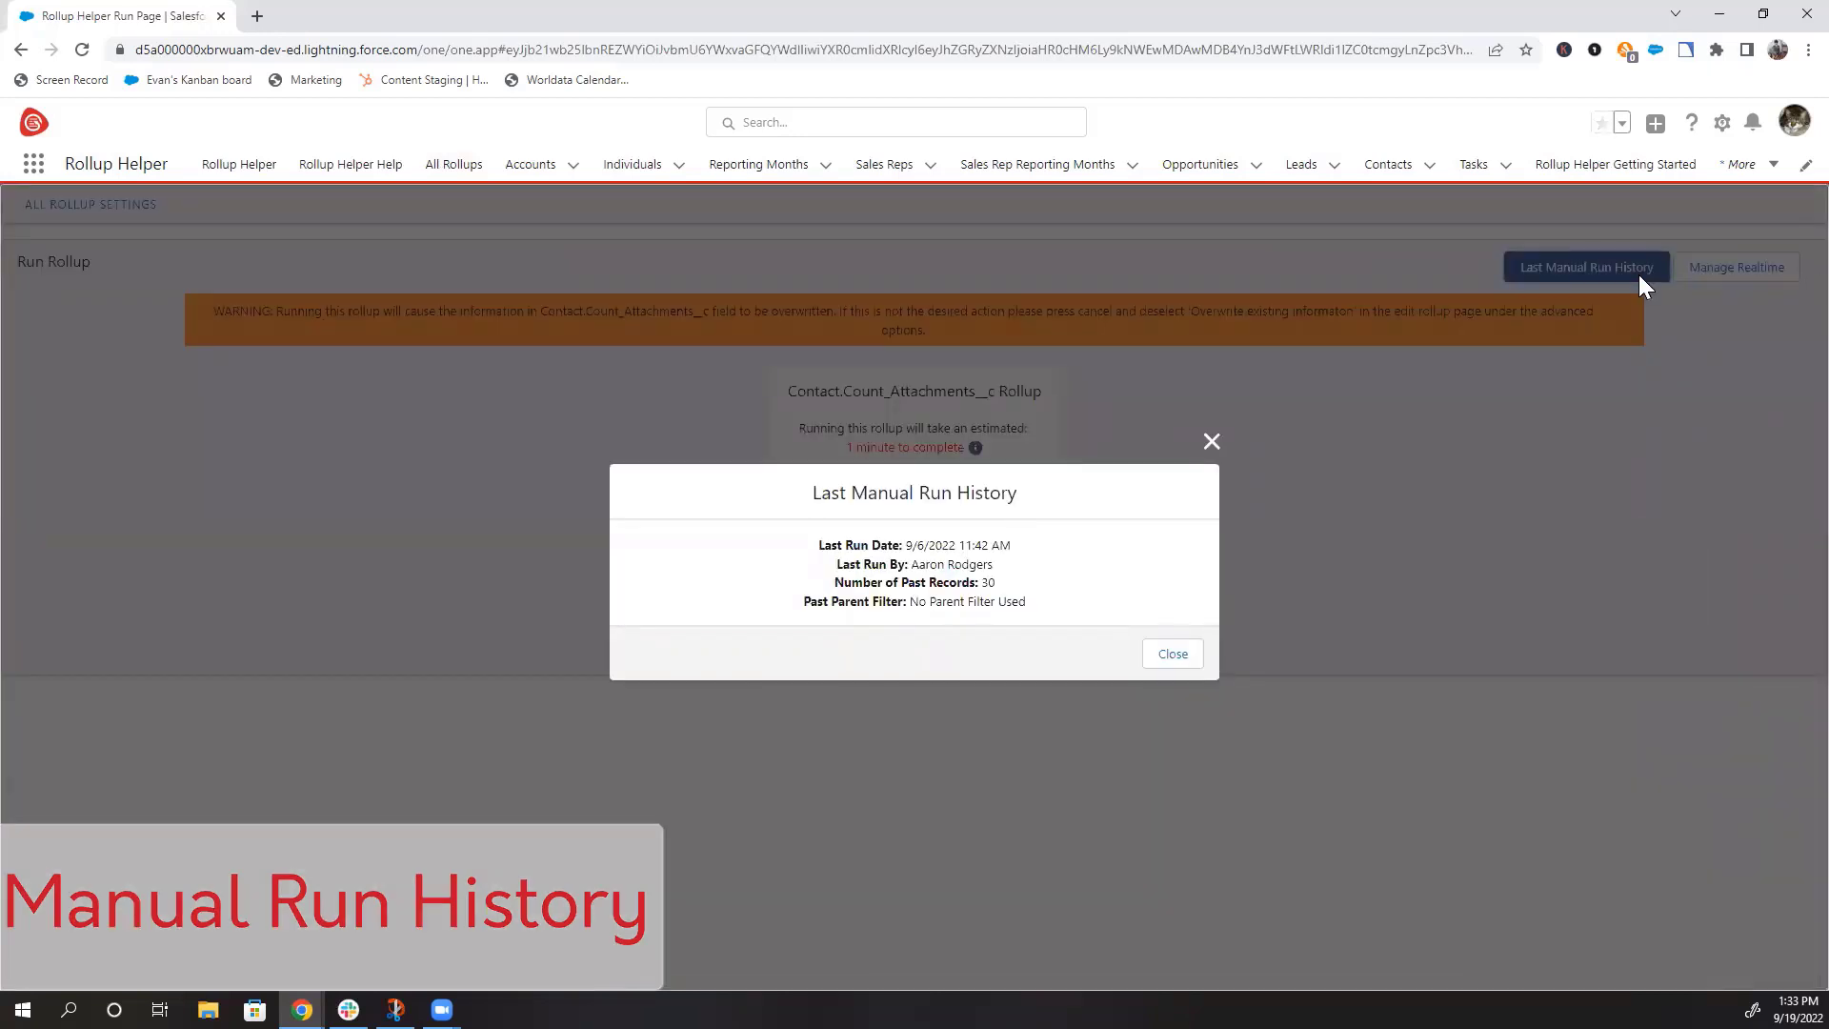
click(1211, 442)
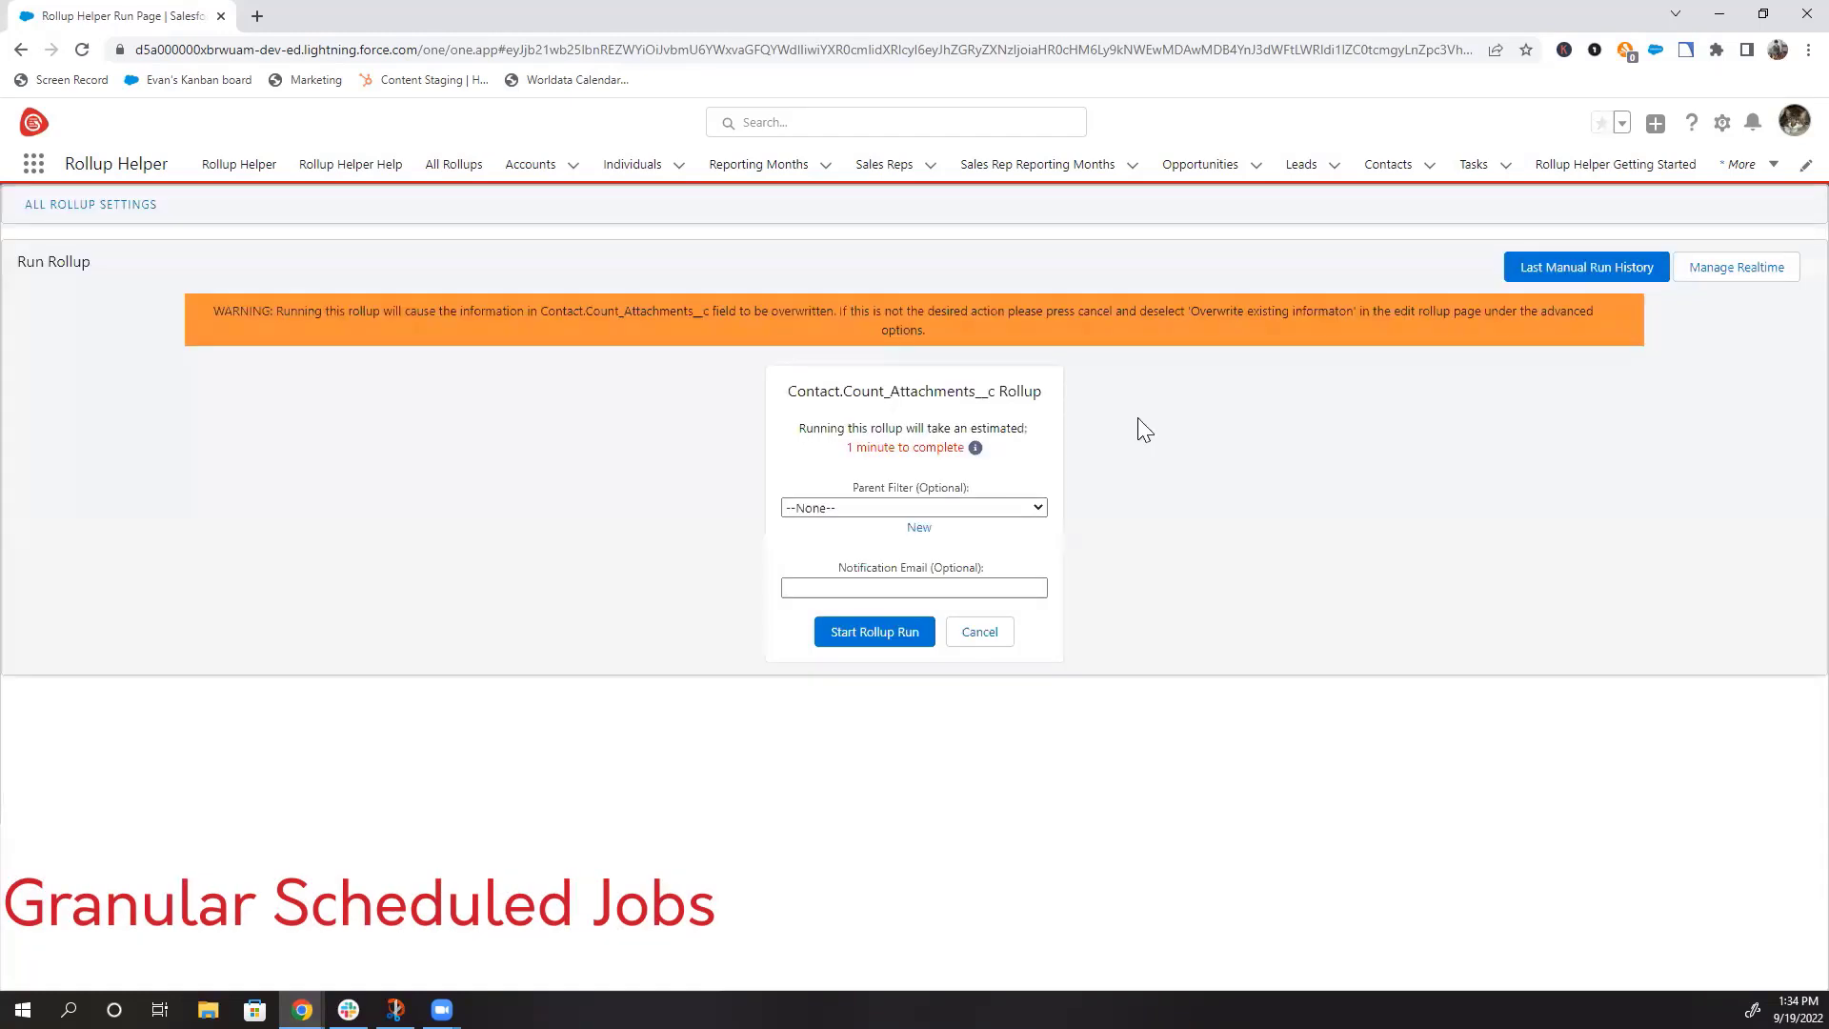
Step: Open the schedule definition of the Count Attachments rollup from All Rollups and enable granular scheduled jobs
click(454, 171)
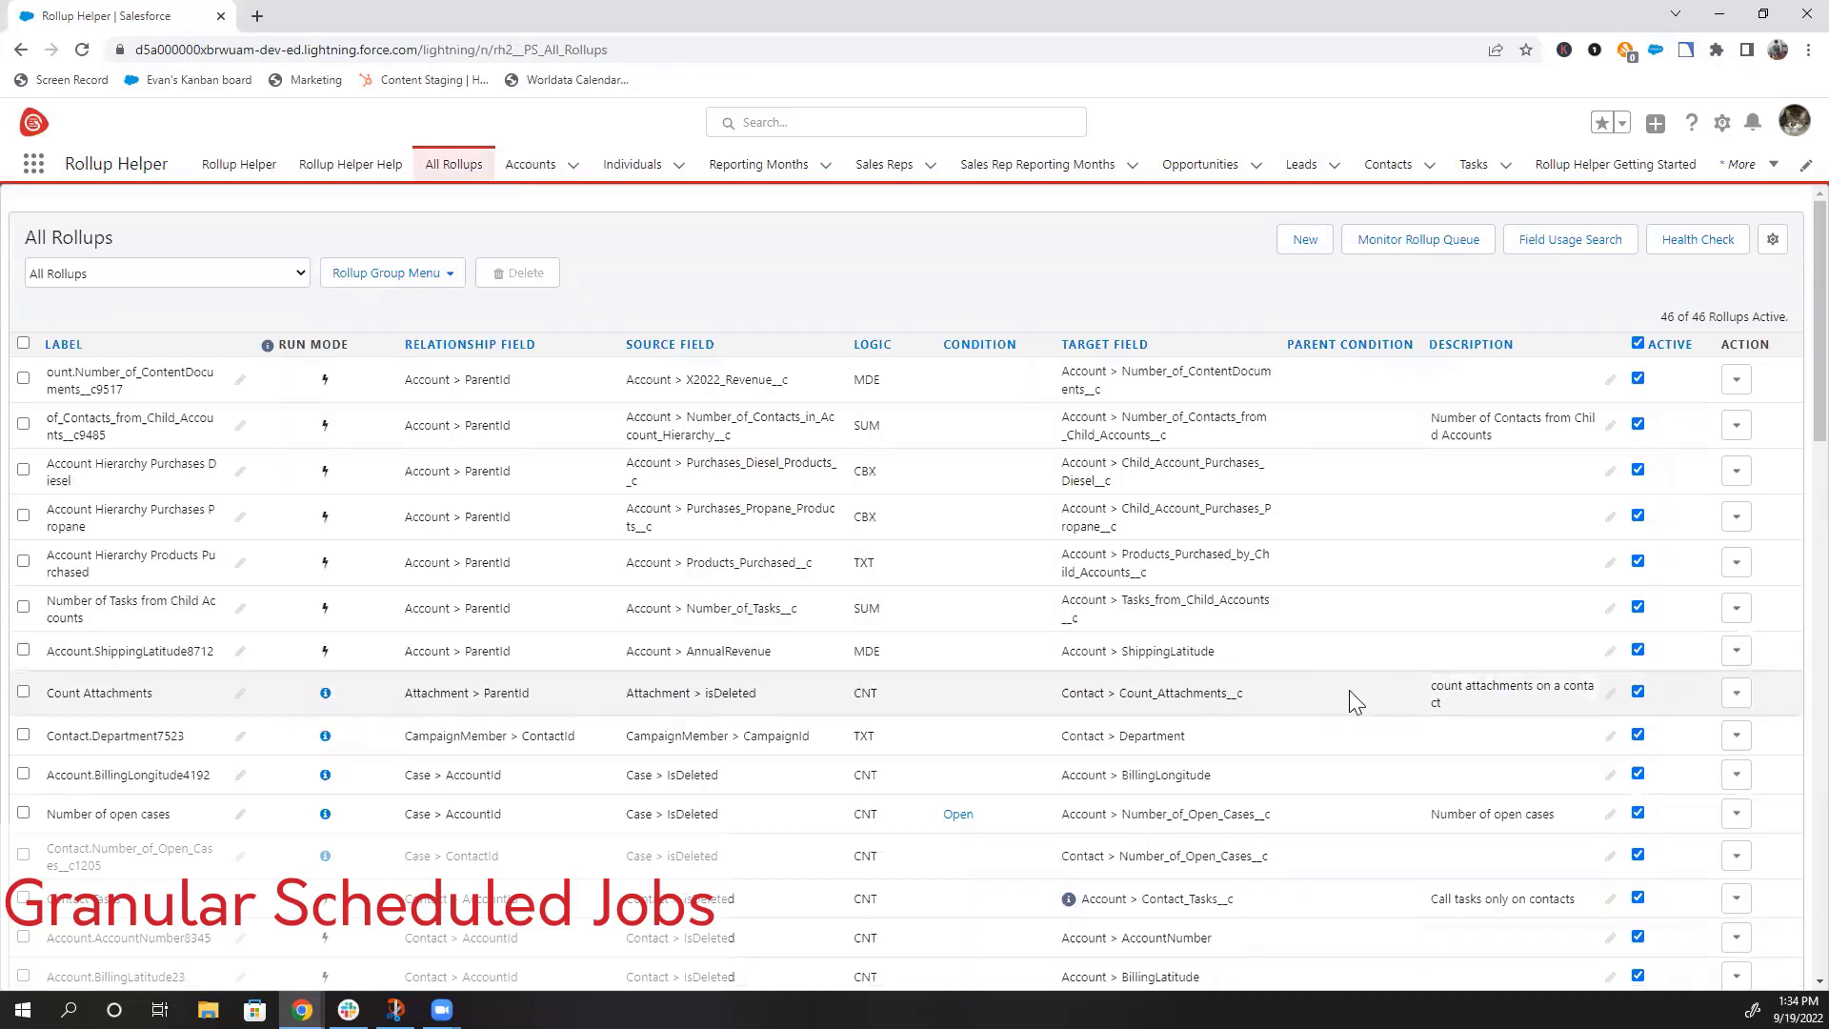
click(1733, 695)
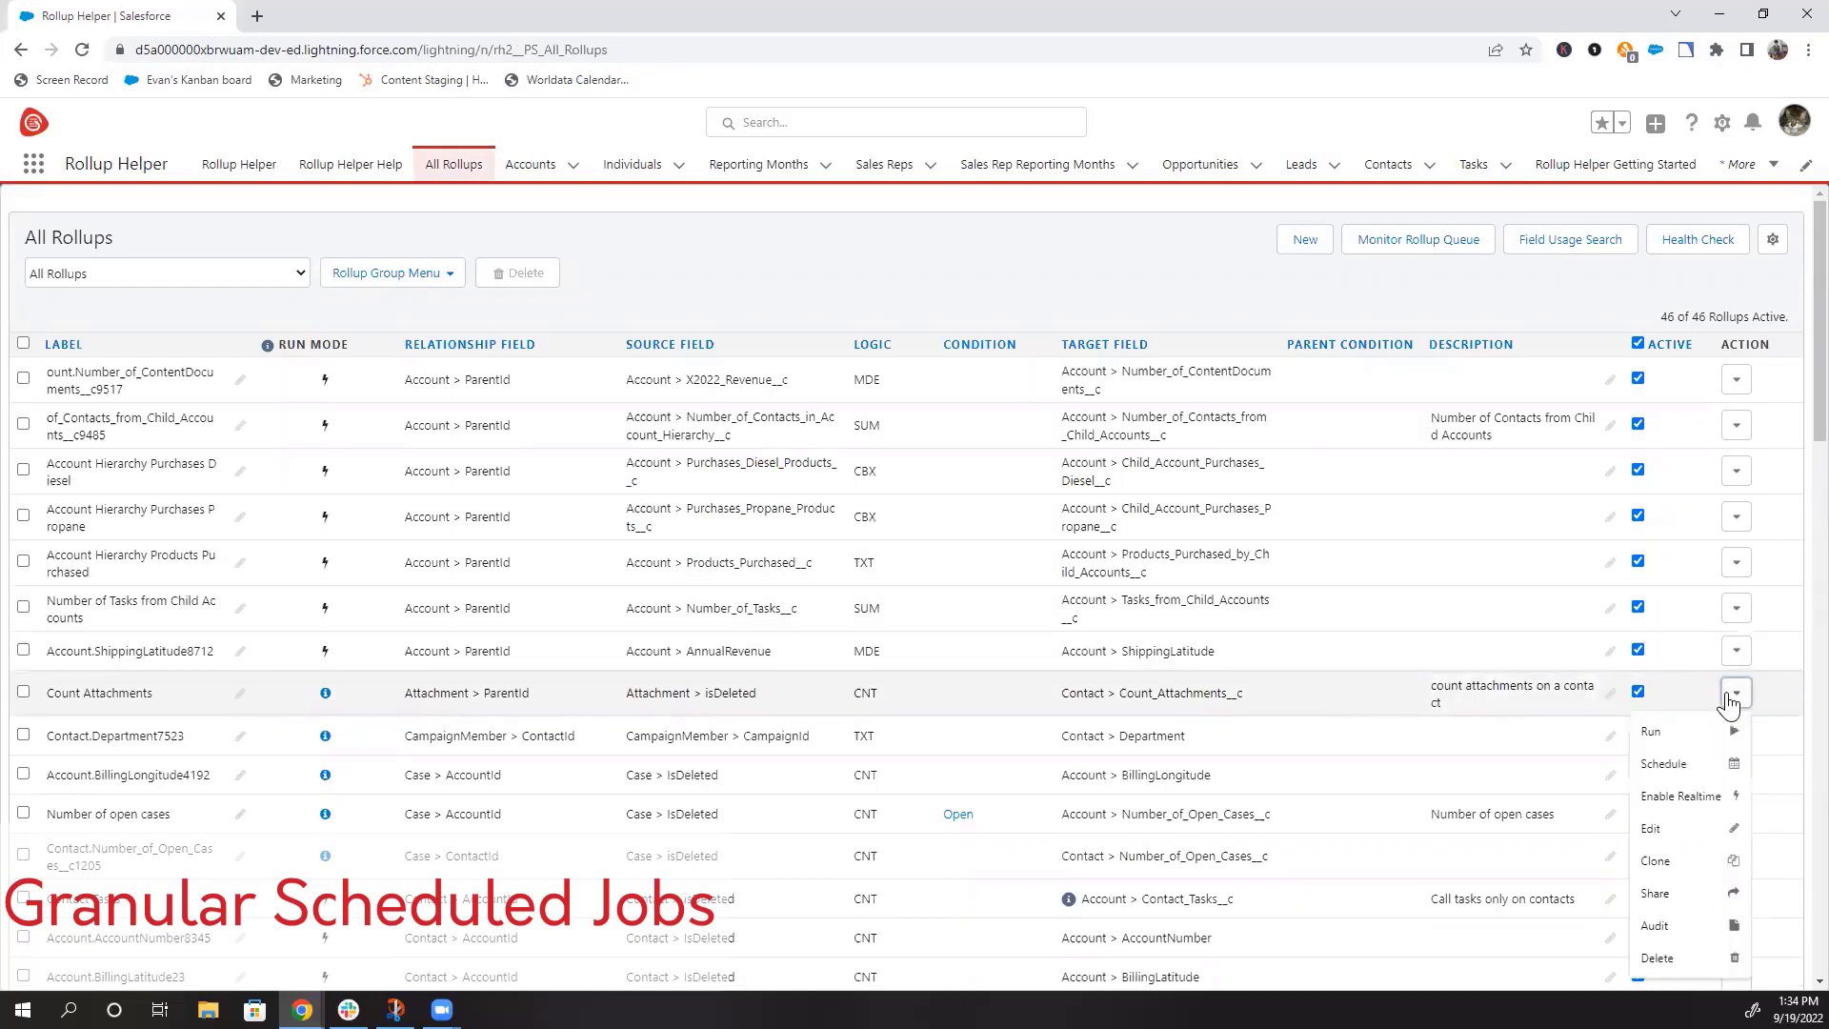
click(1663, 763)
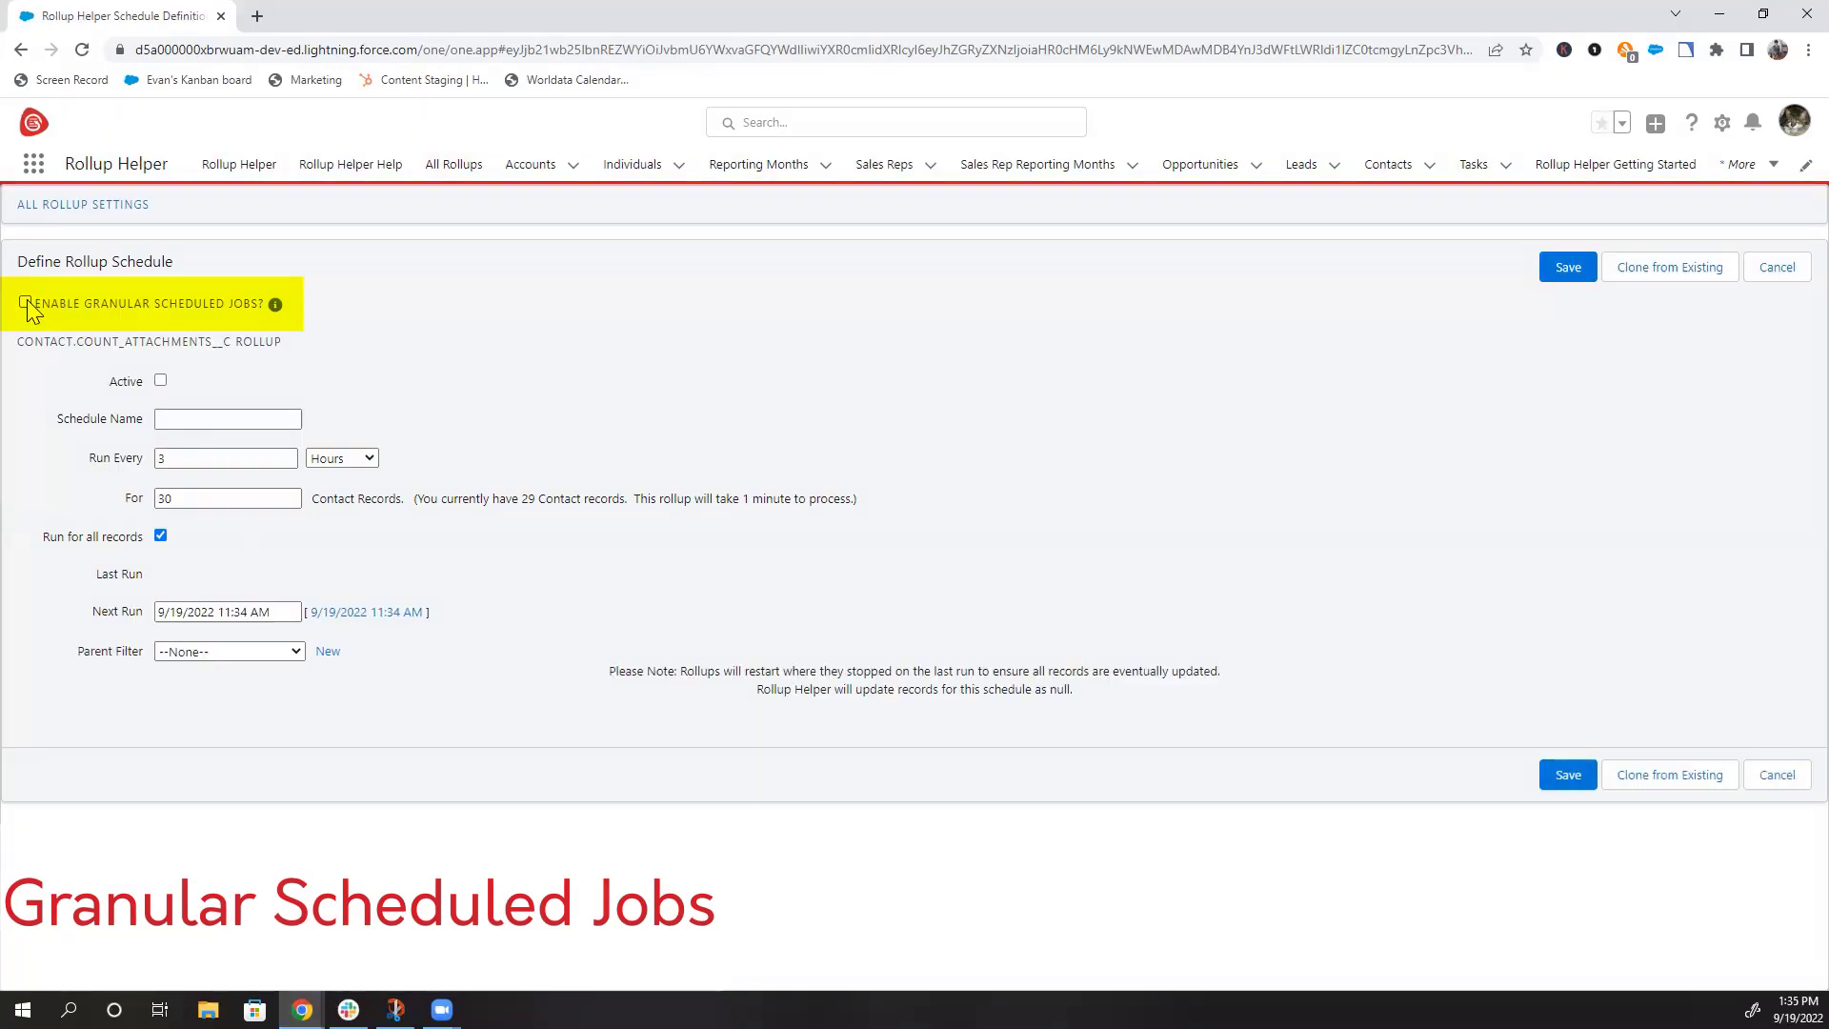
click(25, 303)
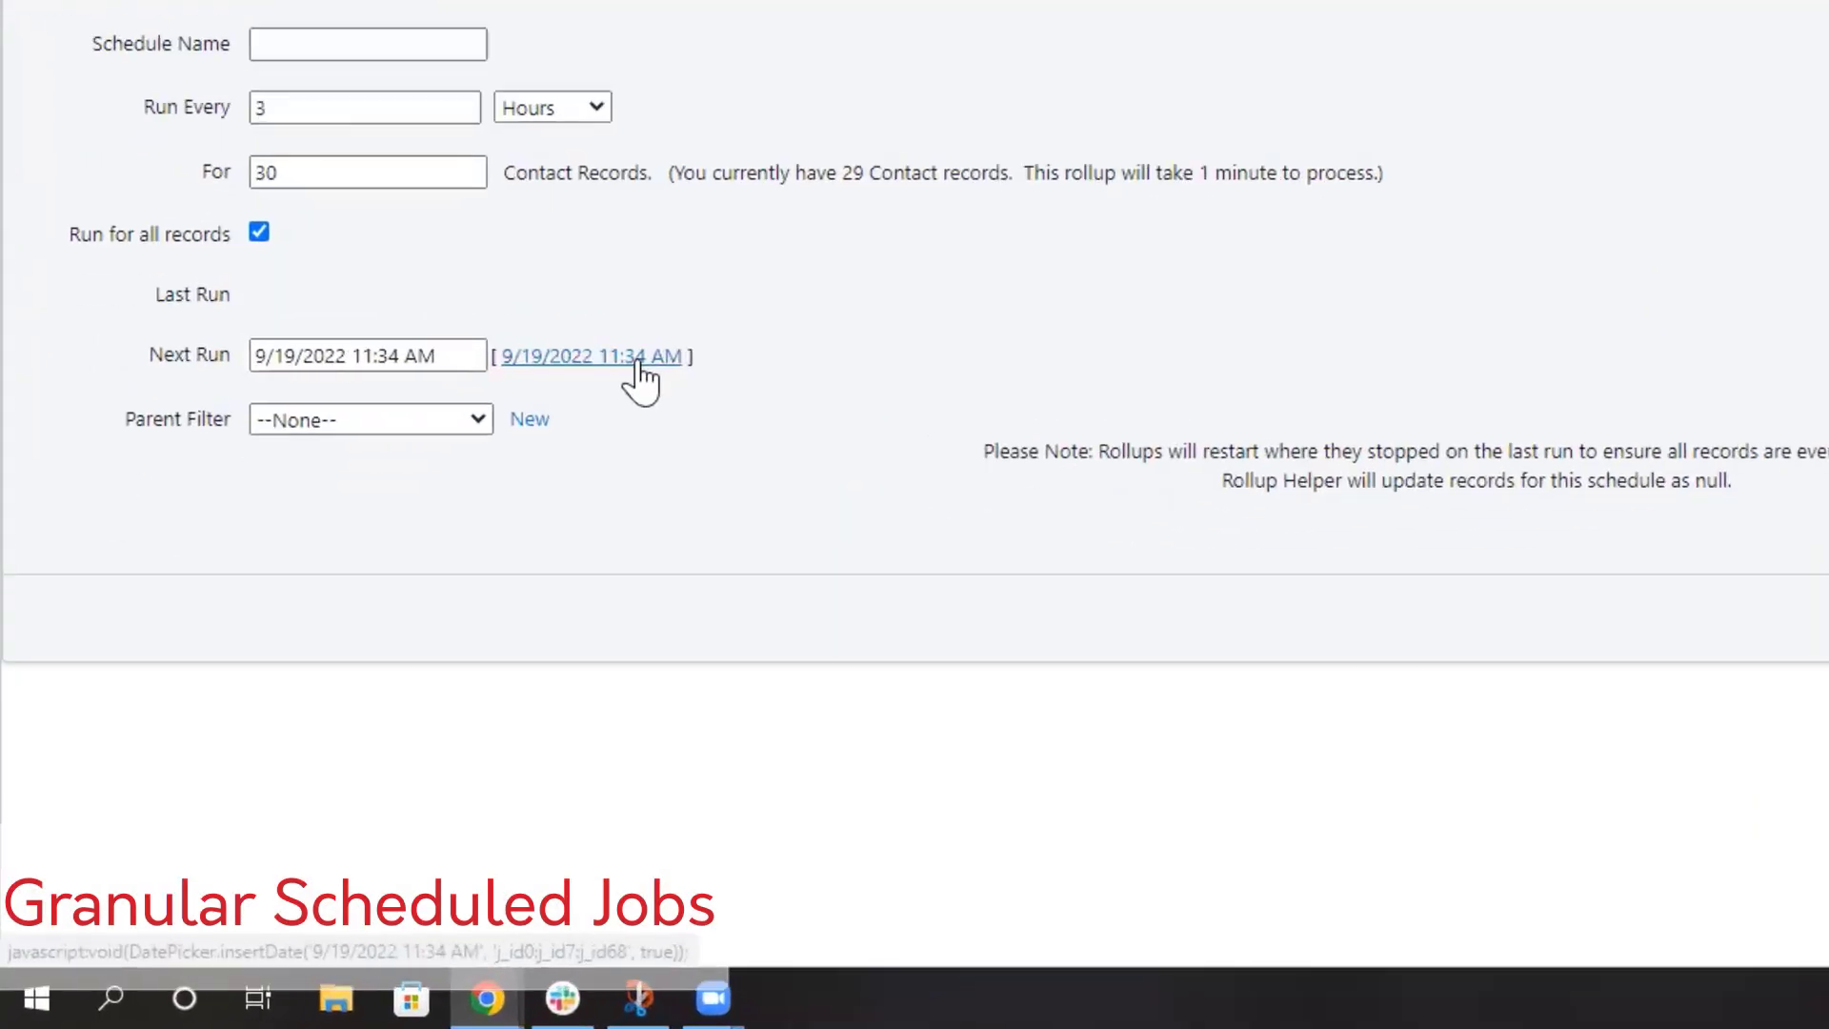
Step: Set the schedule's next run to 9/20/2022 11:35 AM and save the schedule
click(490, 199)
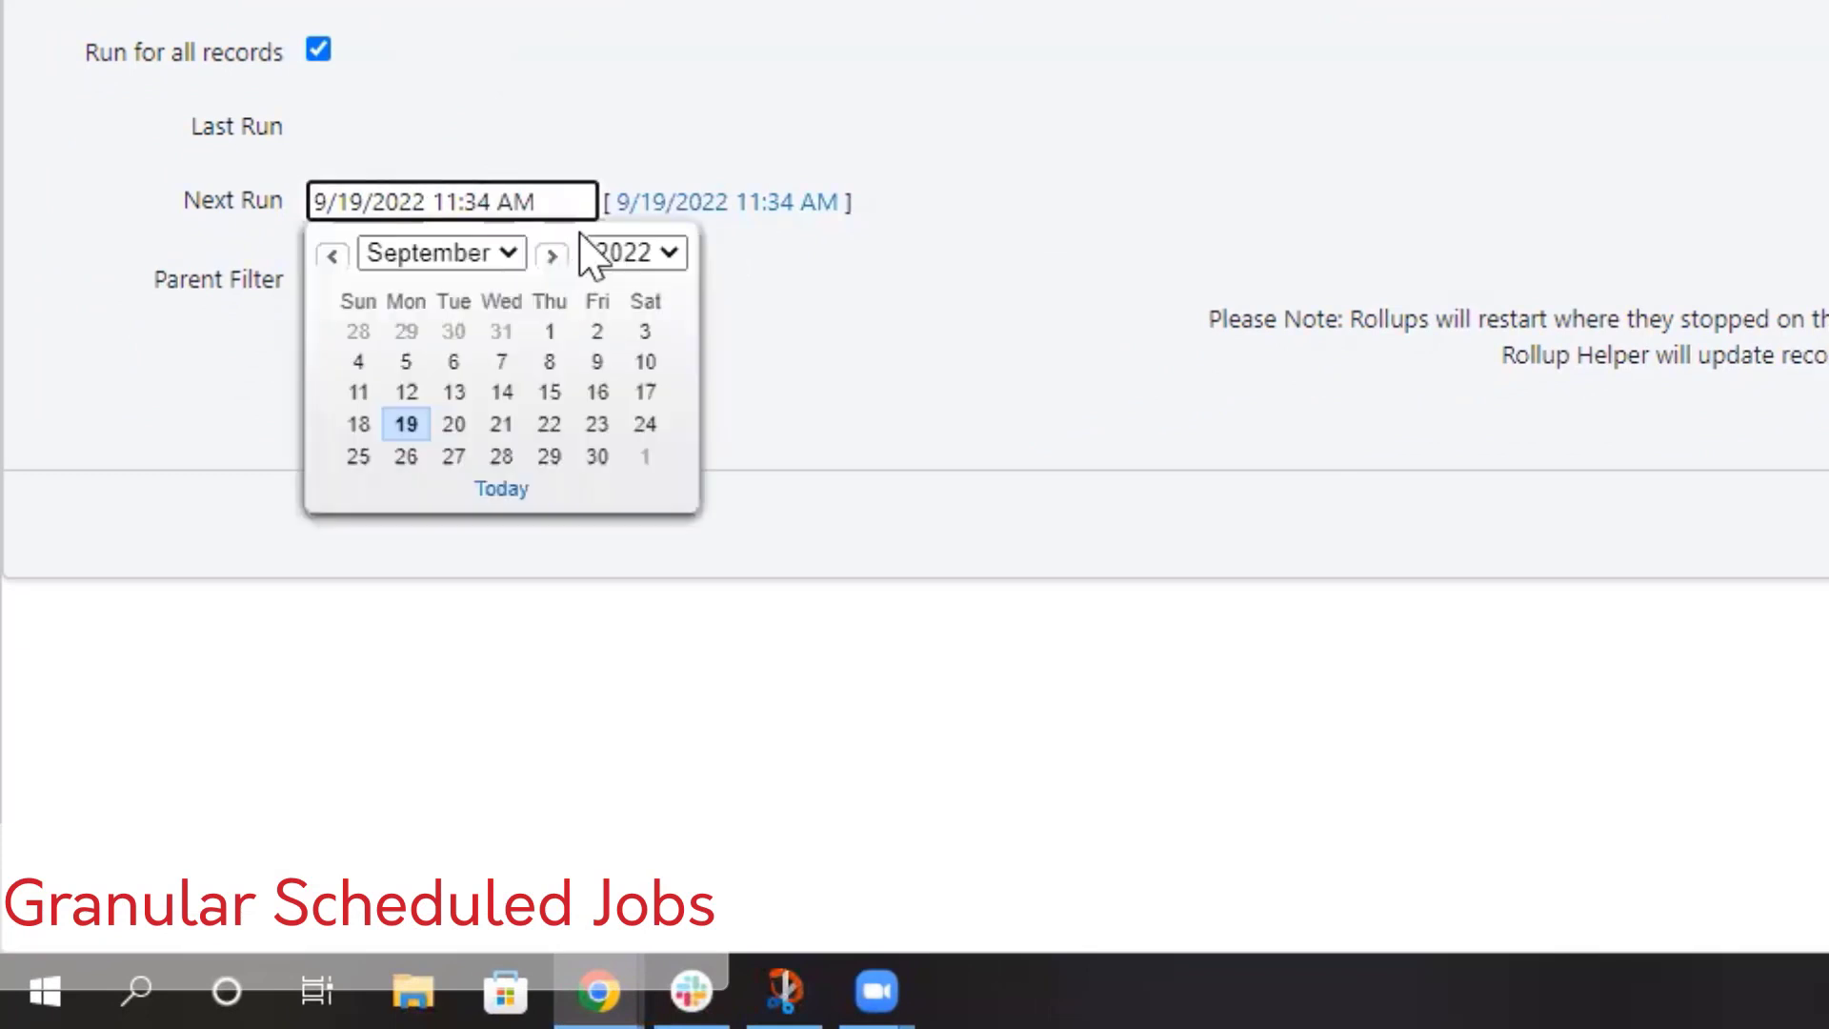
click(454, 424)
click(511, 202)
key(BackSpace)
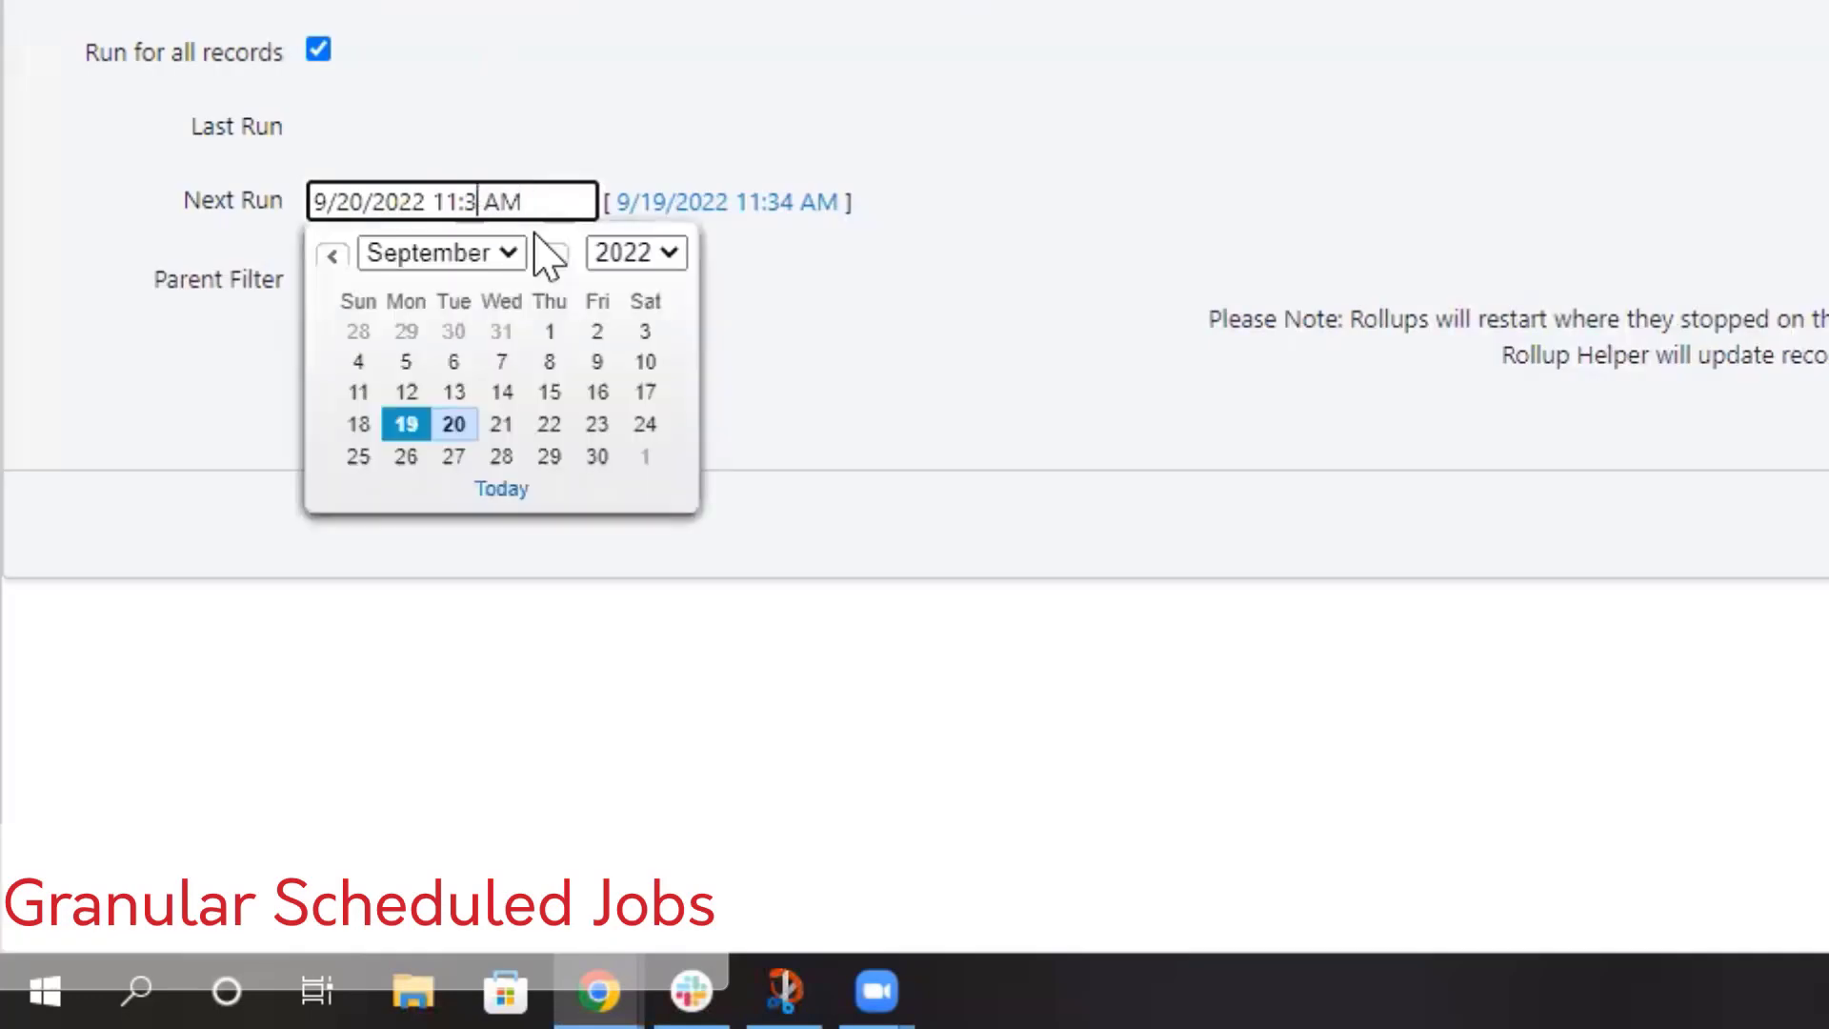
text(5)
click(1172, 257)
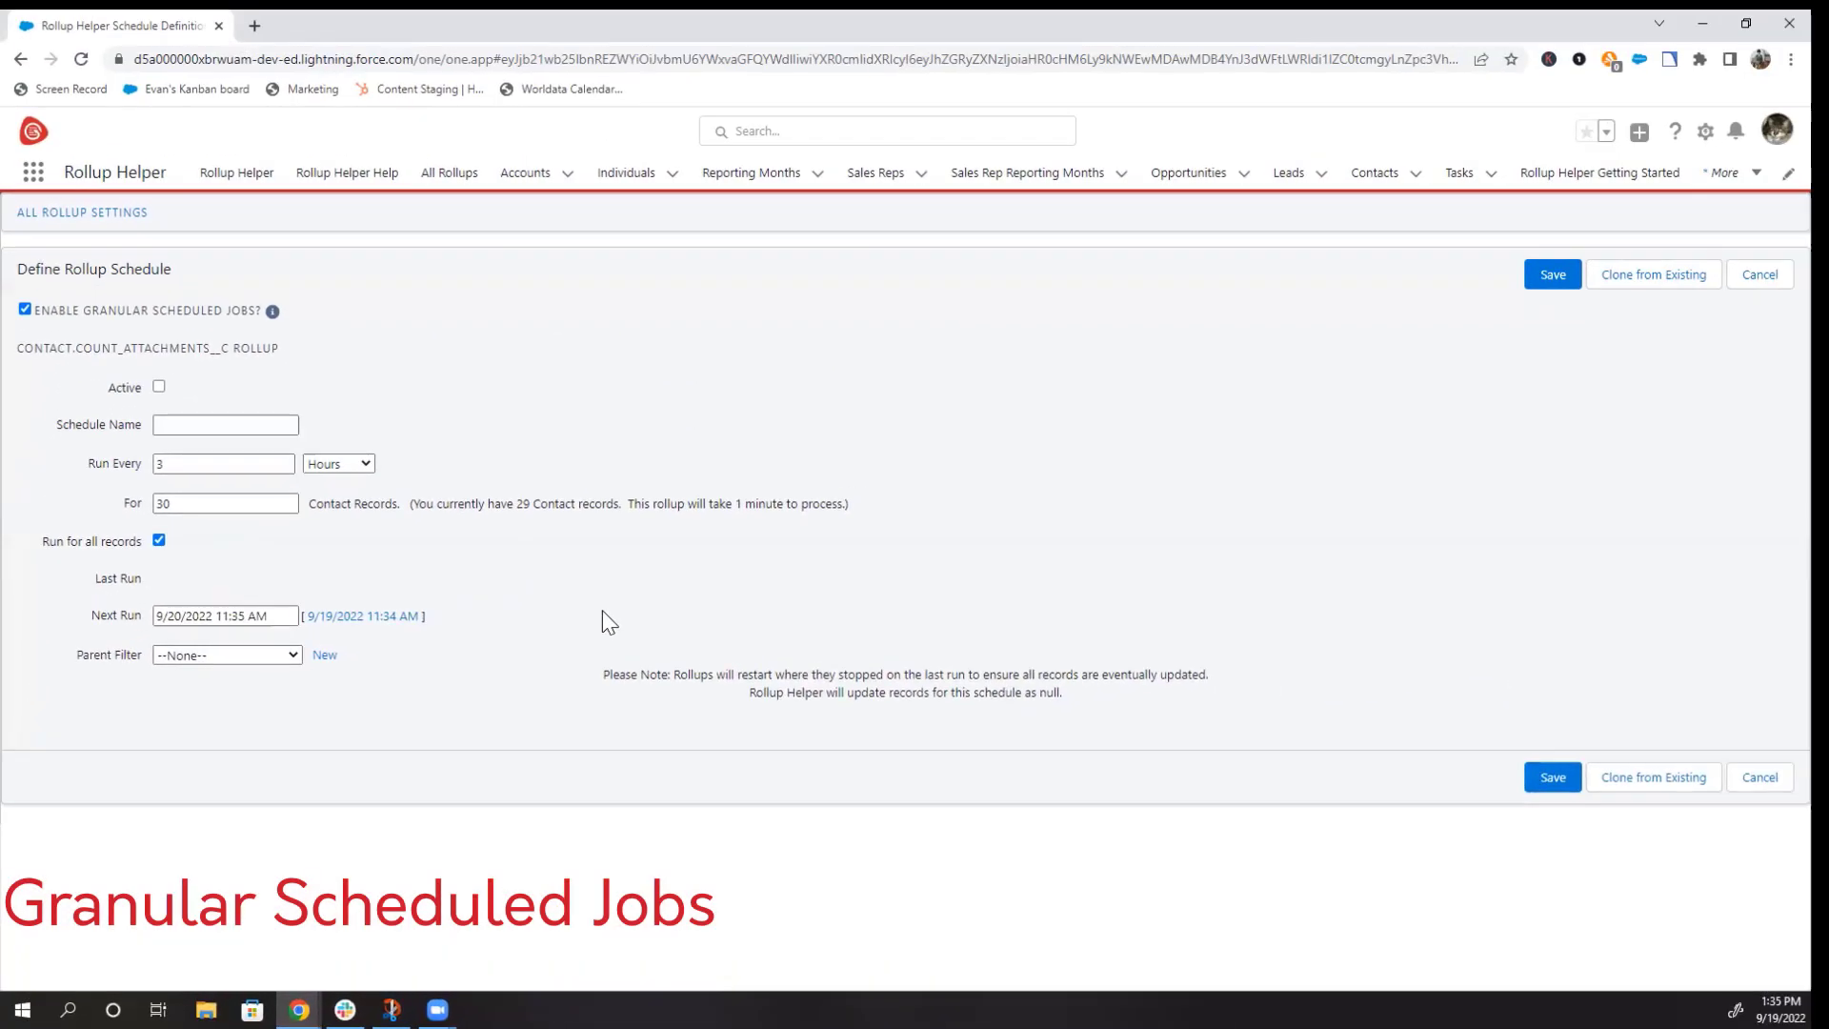
click(1546, 779)
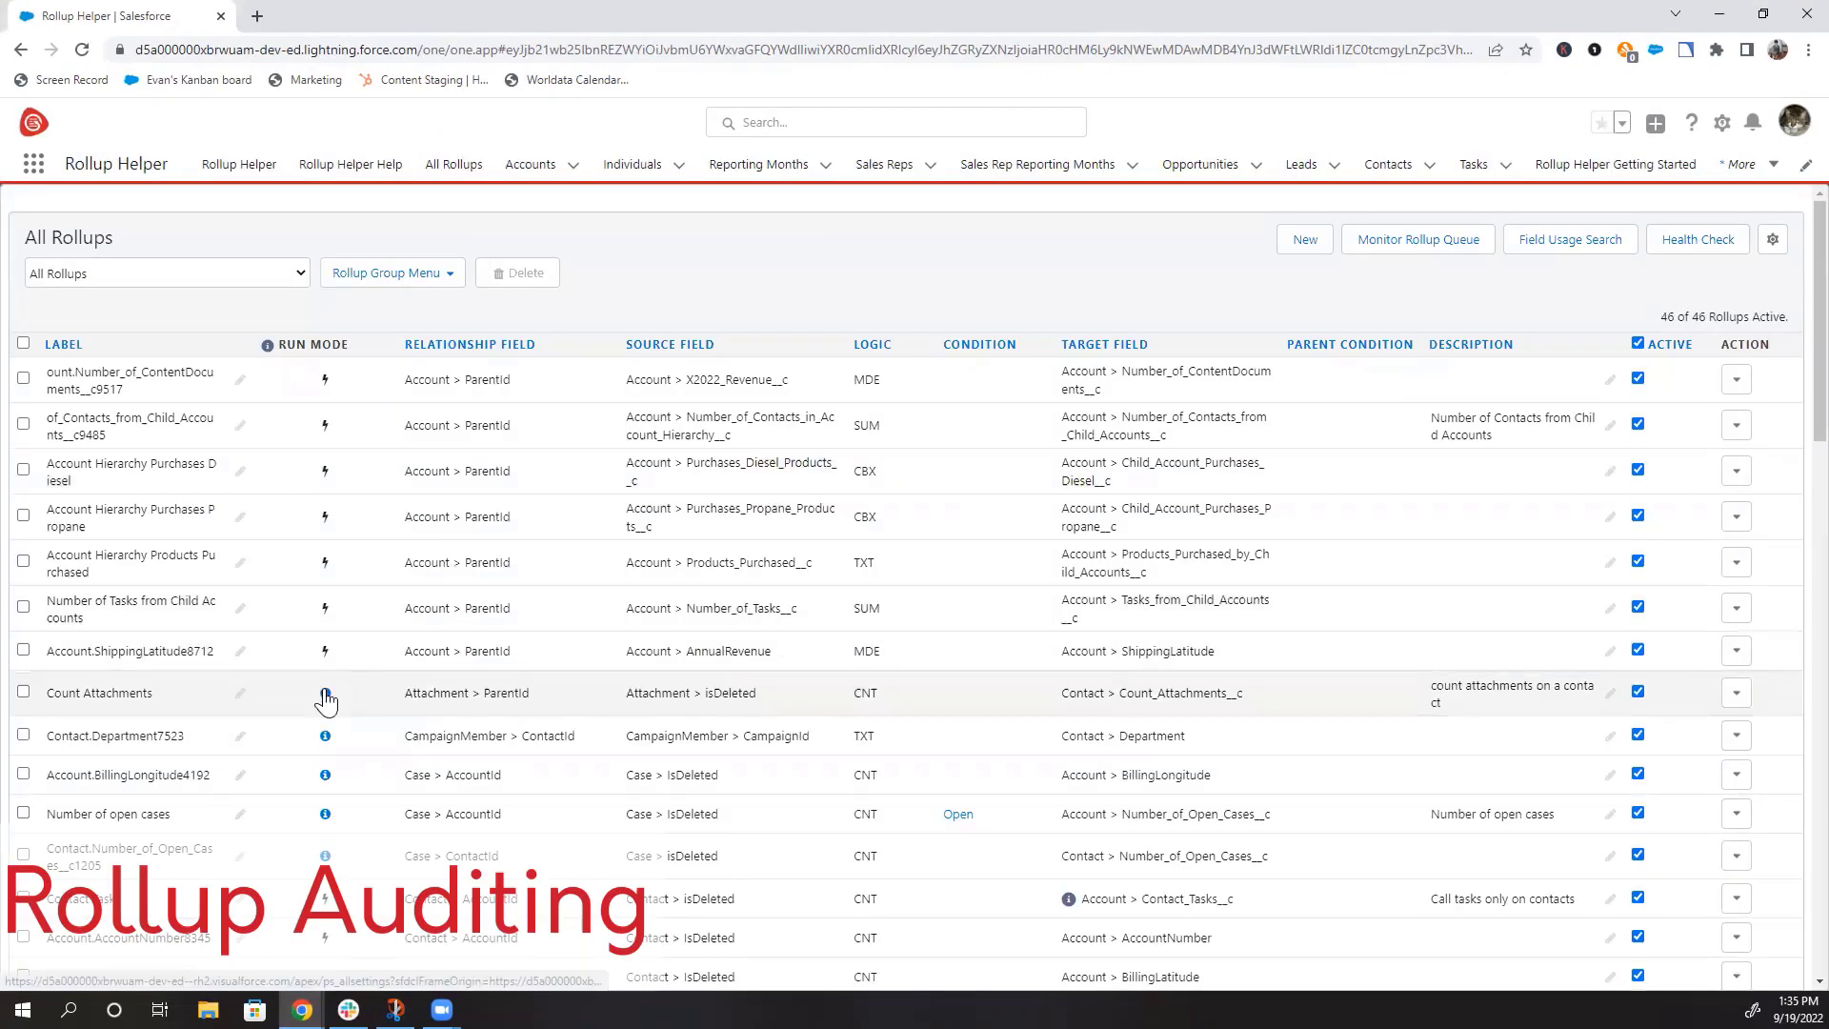
Step: Open the audit record of the Count Attachments rollup
click(1737, 696)
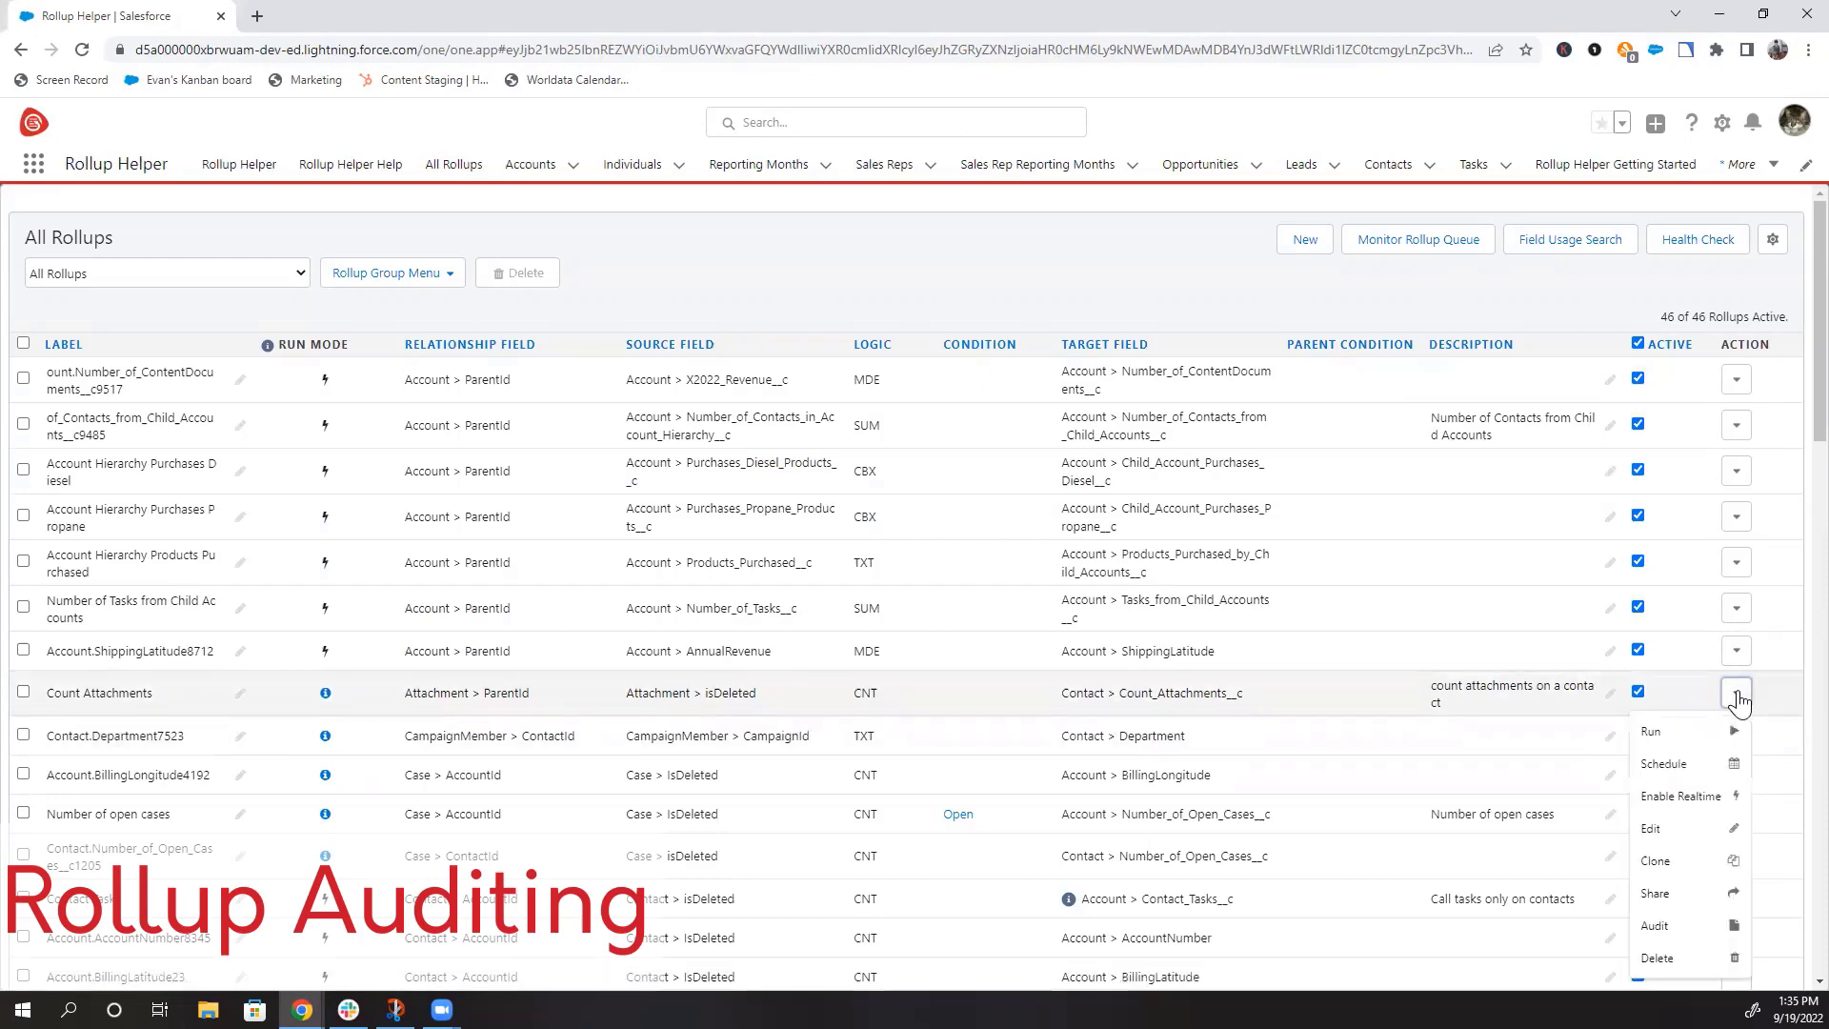
click(1674, 925)
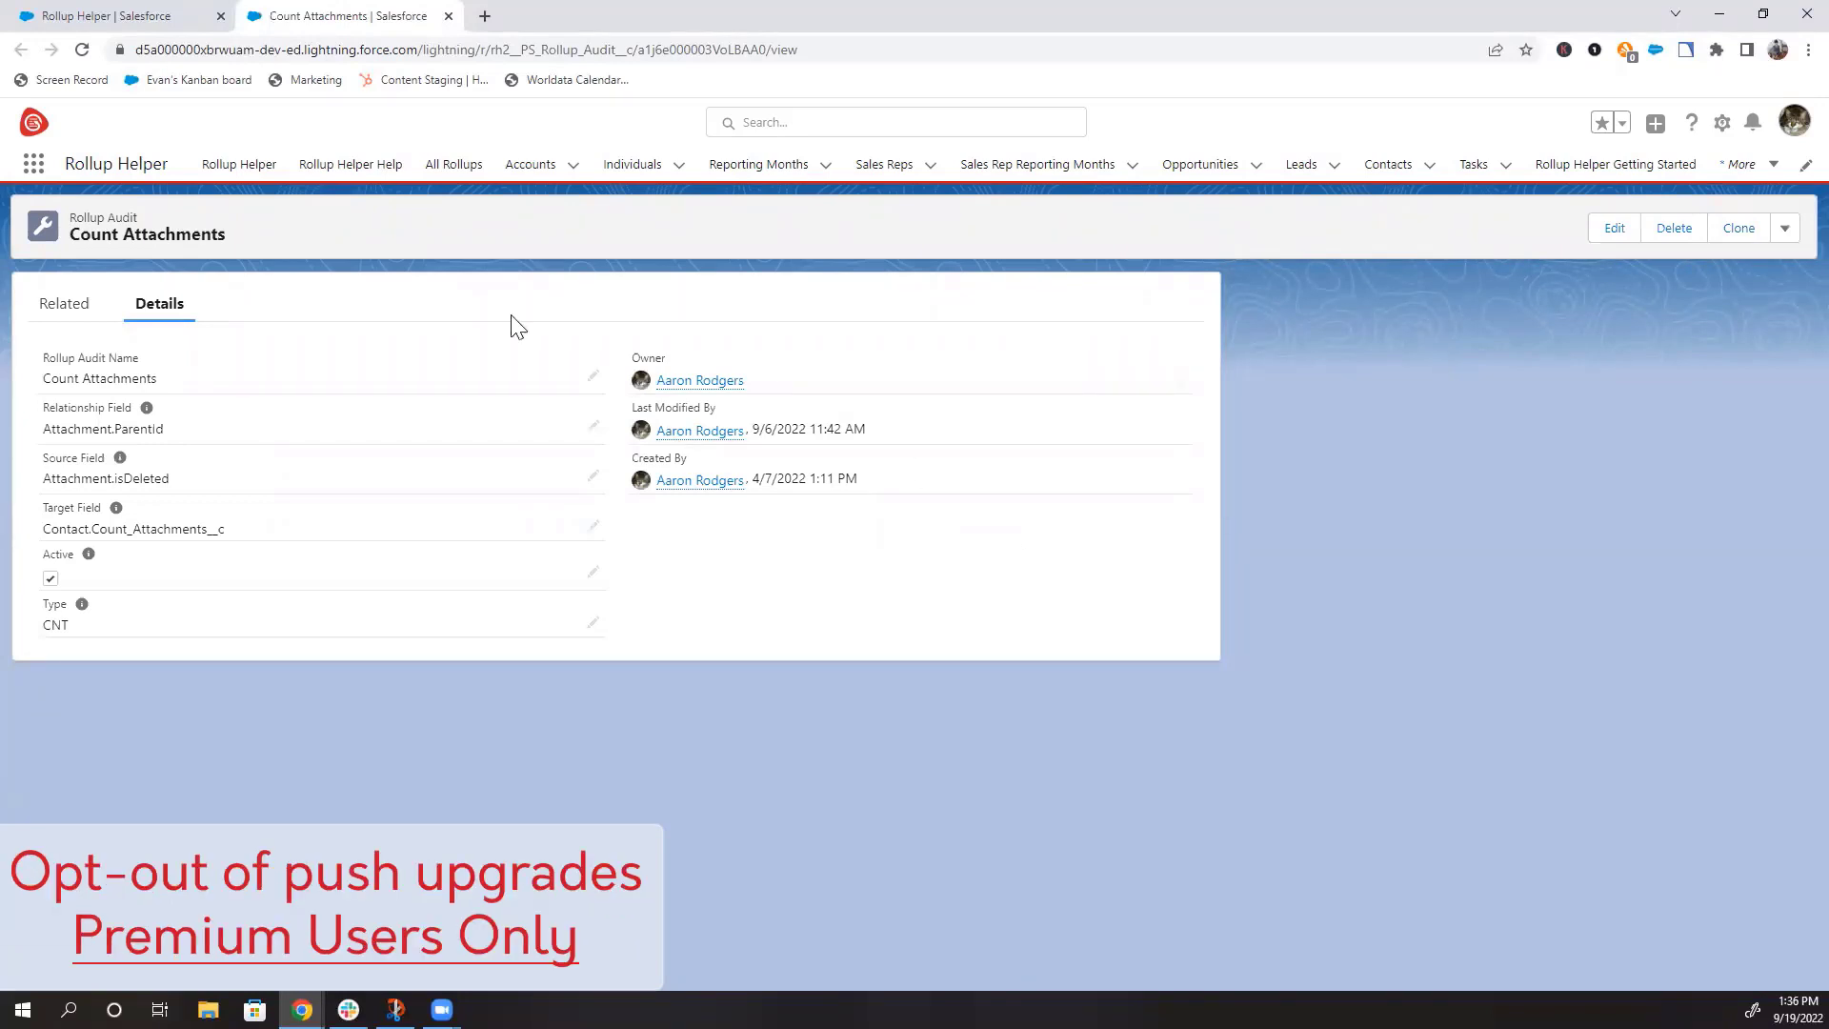
Step: Return to All Rollups and view the Opt Out of Push Upgrades option in the rollup configuration settings
click(439, 177)
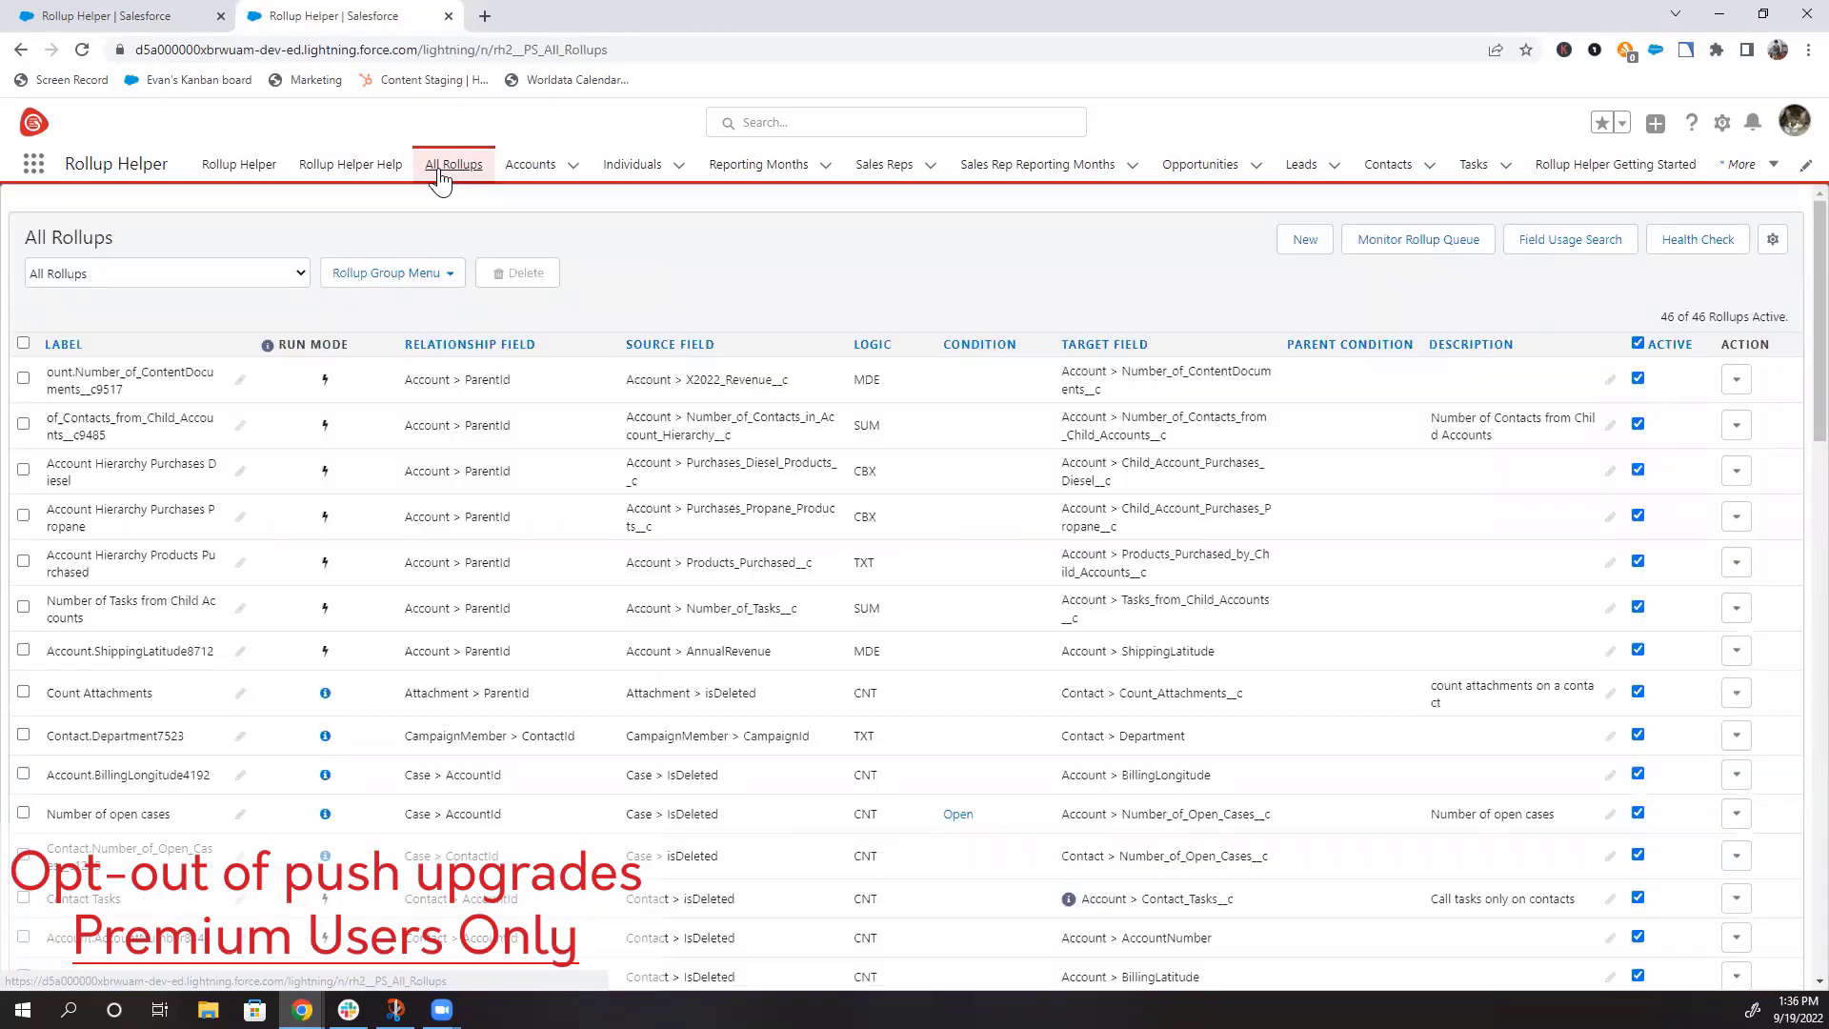
click(1774, 241)
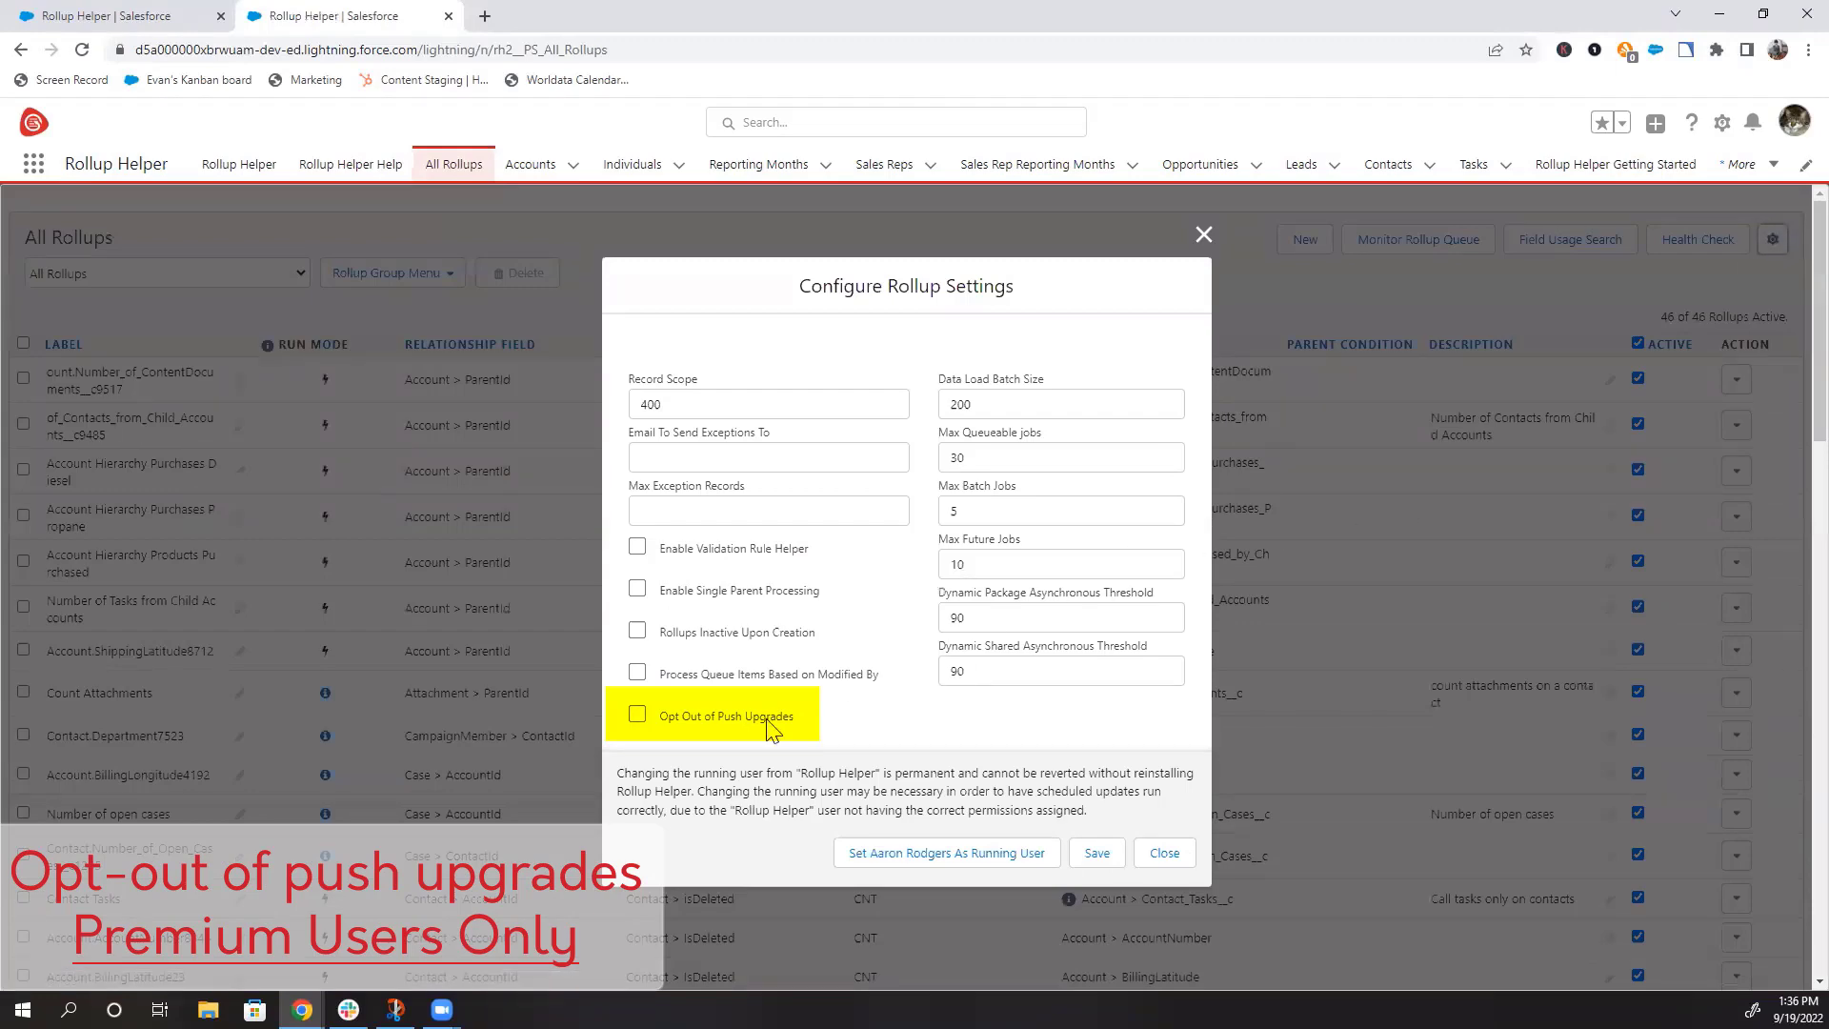
mouse_move(772, 729)
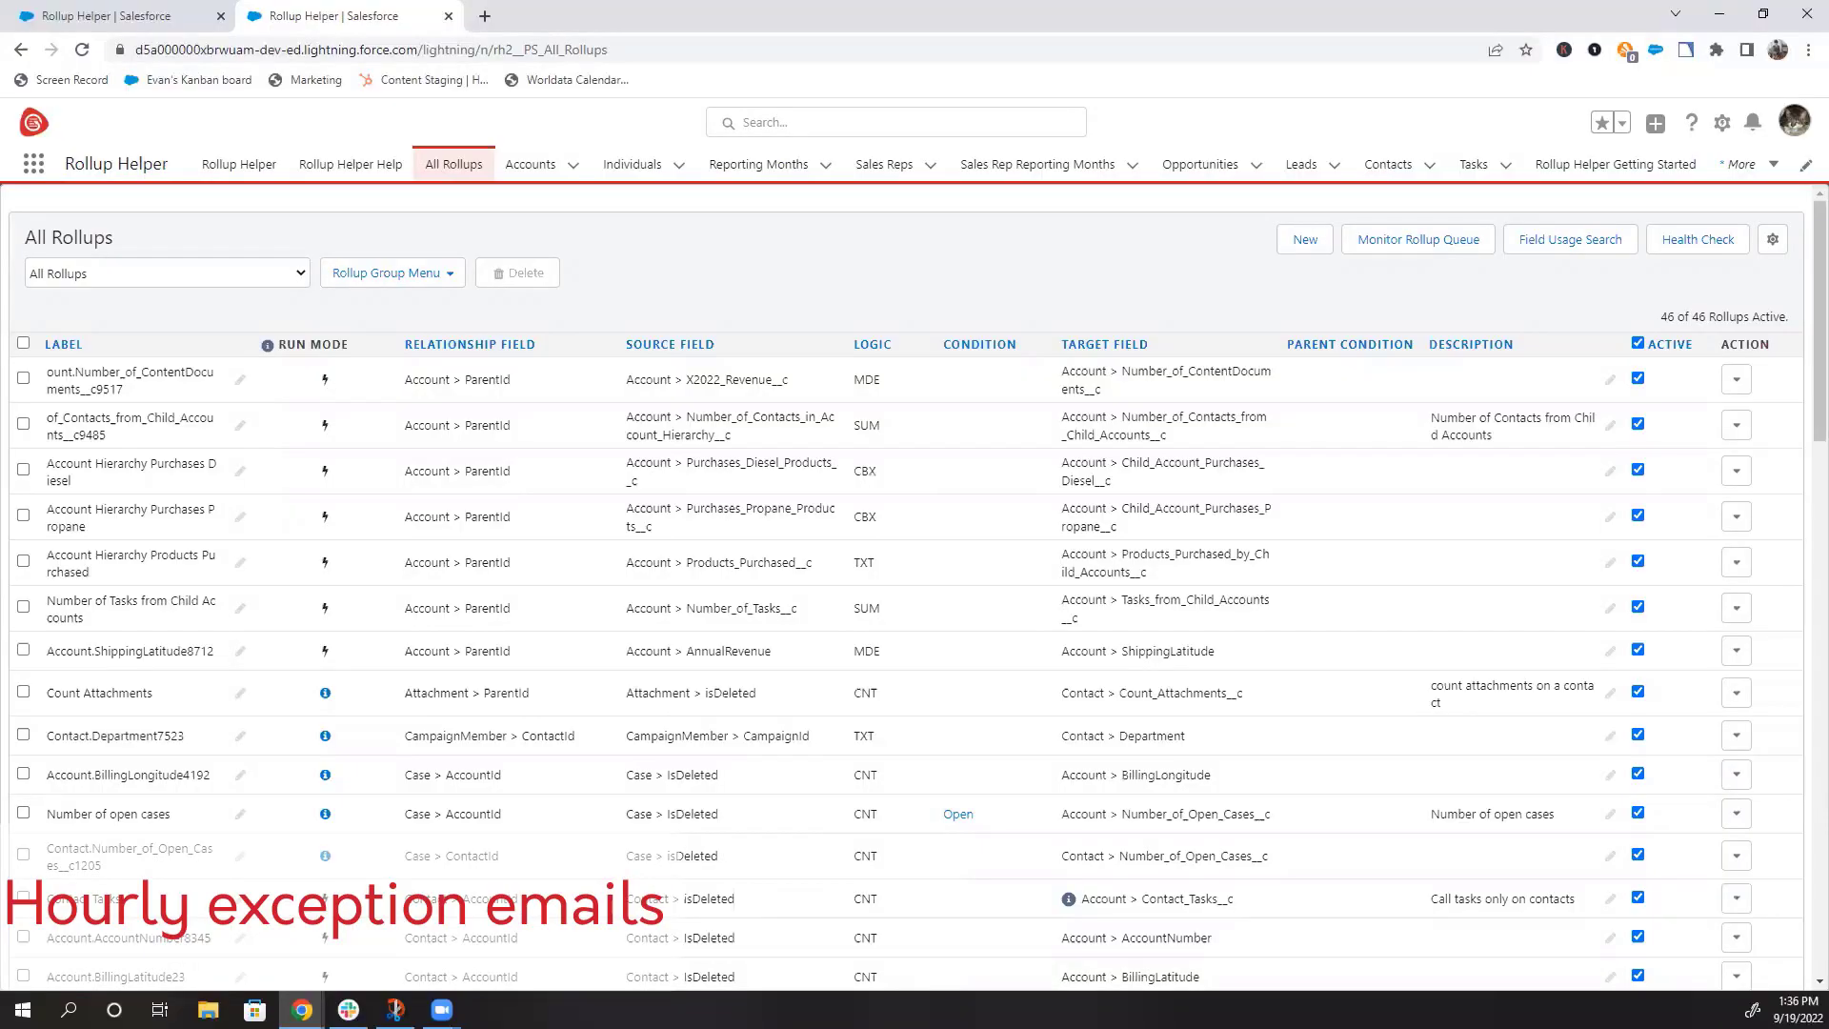
Step: Open Salesforce Setup, search for "custom settings" and open the Custom Settings page
click(1722, 122)
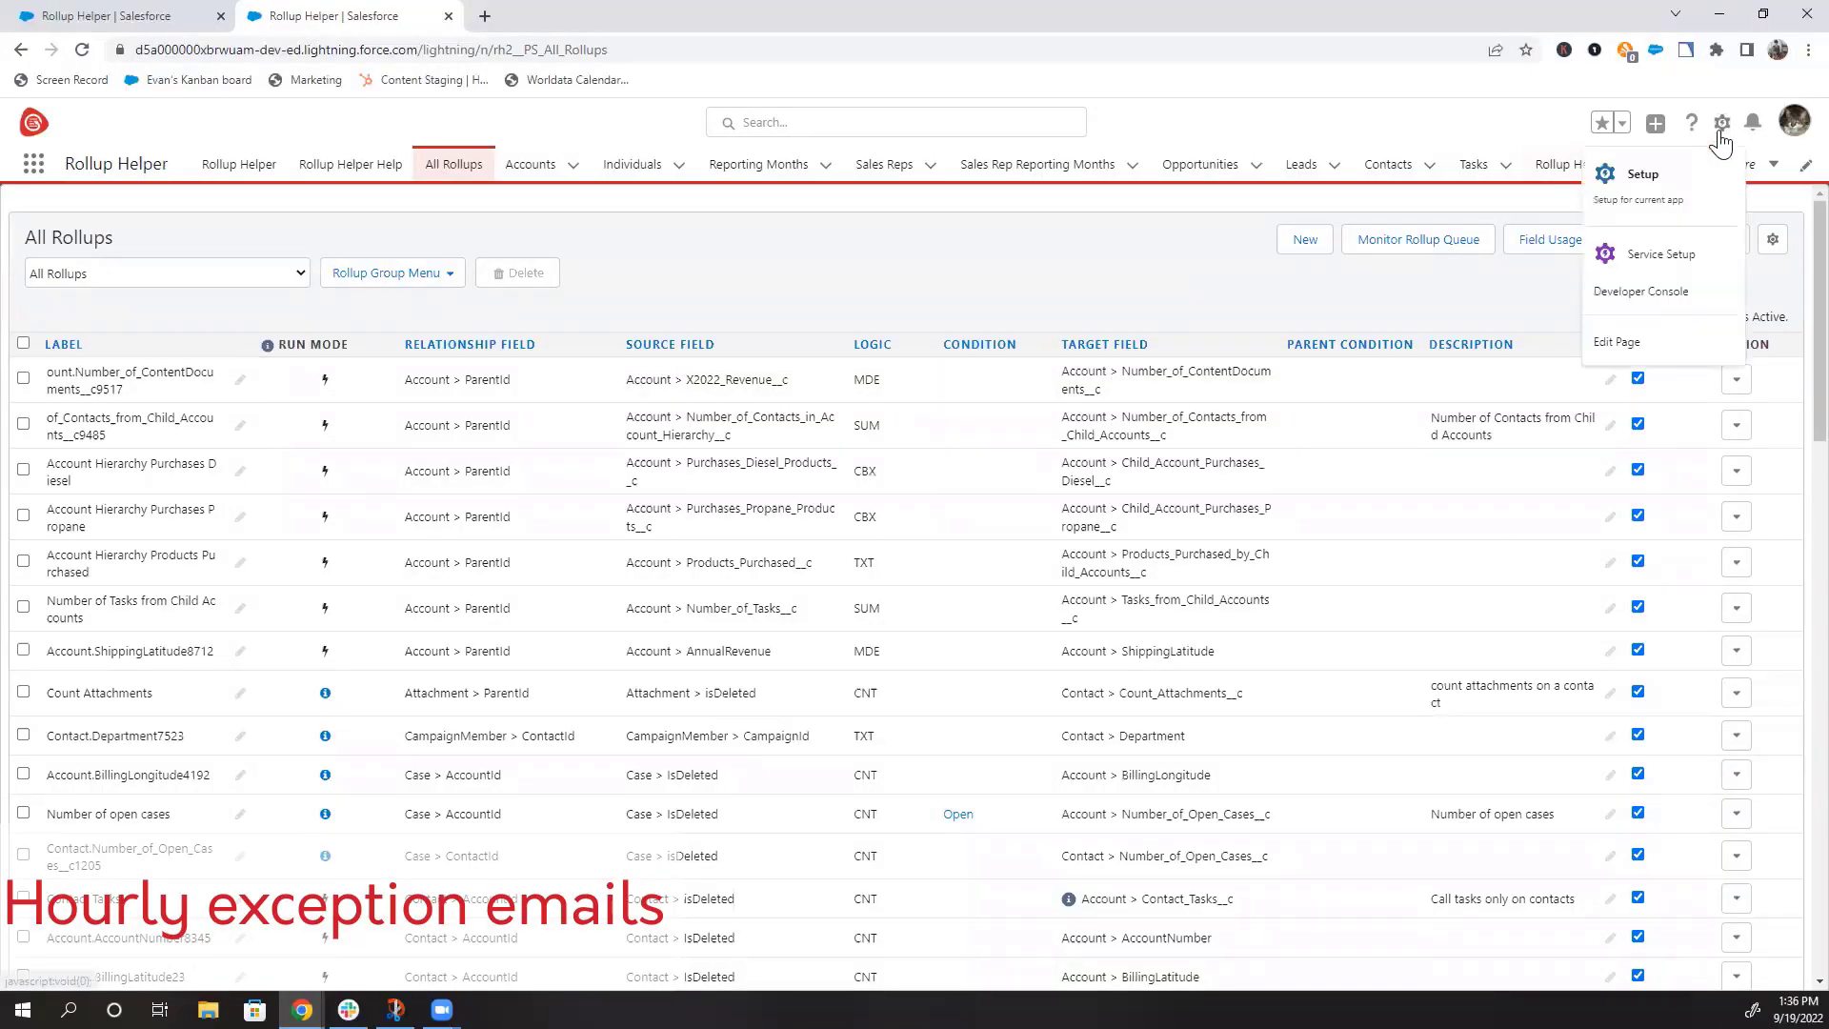
click(1657, 174)
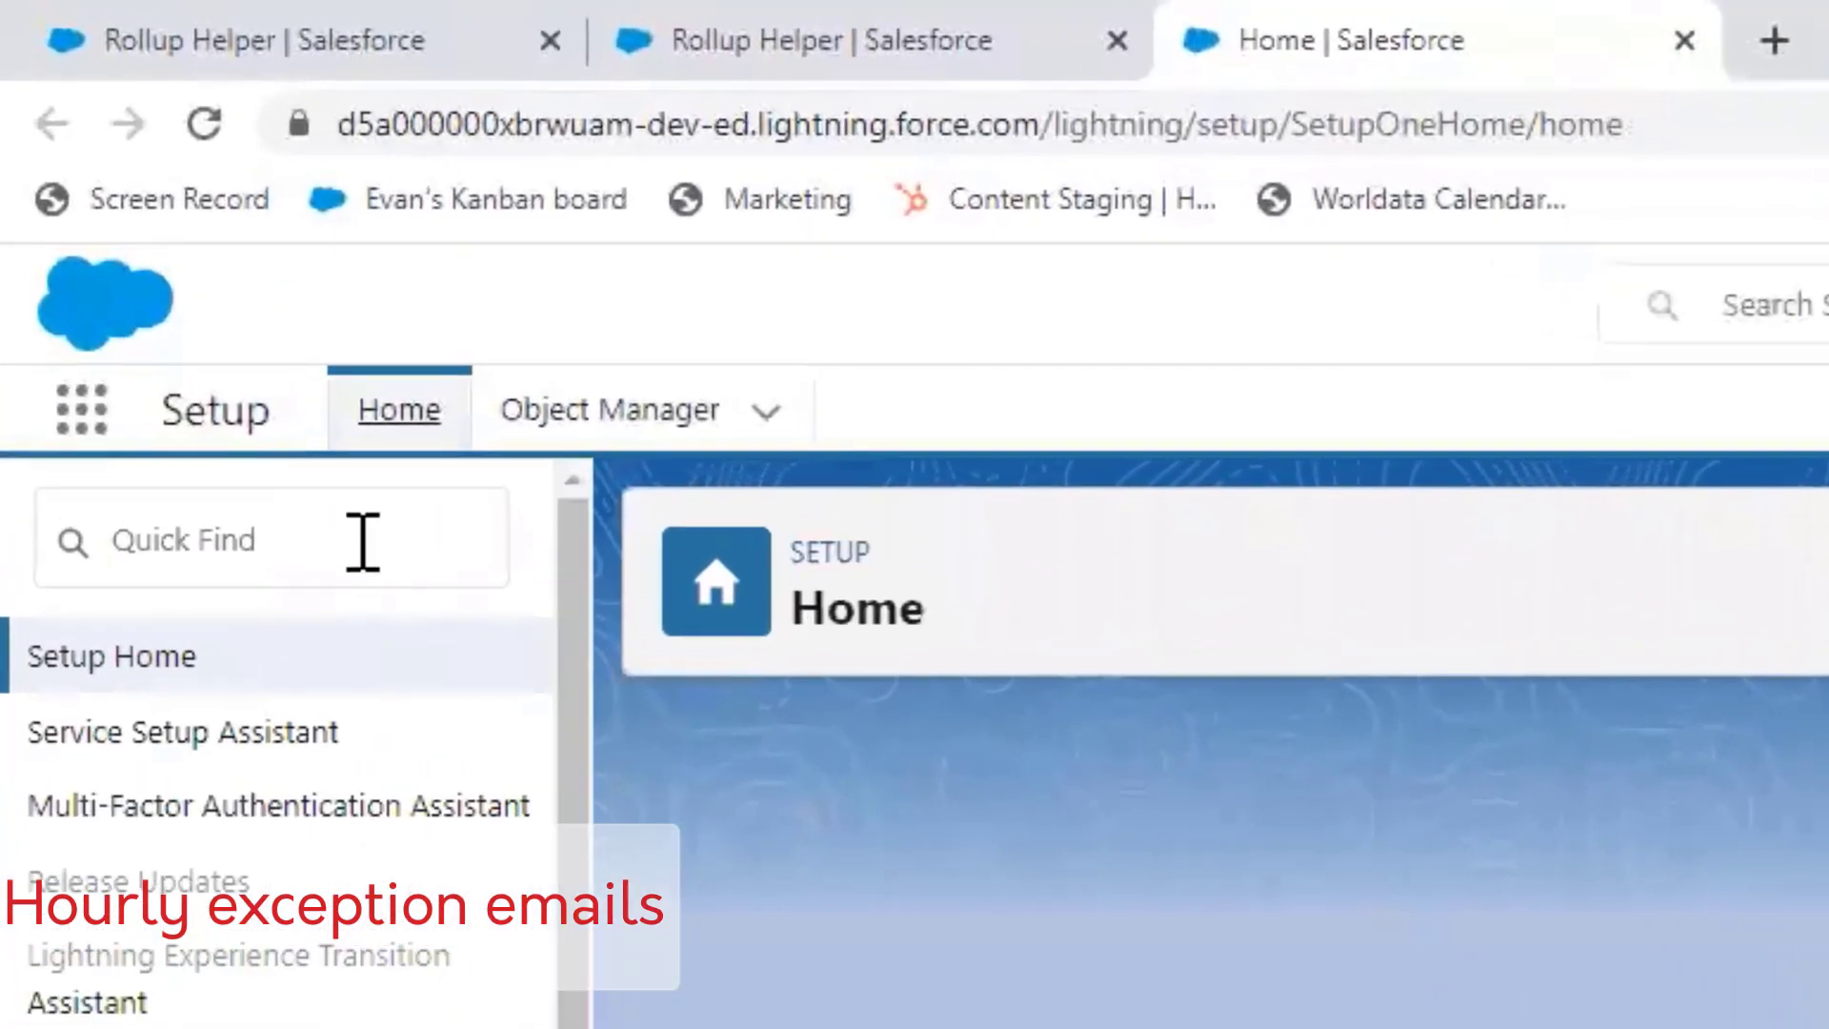
click(363, 541)
text(custom settings)
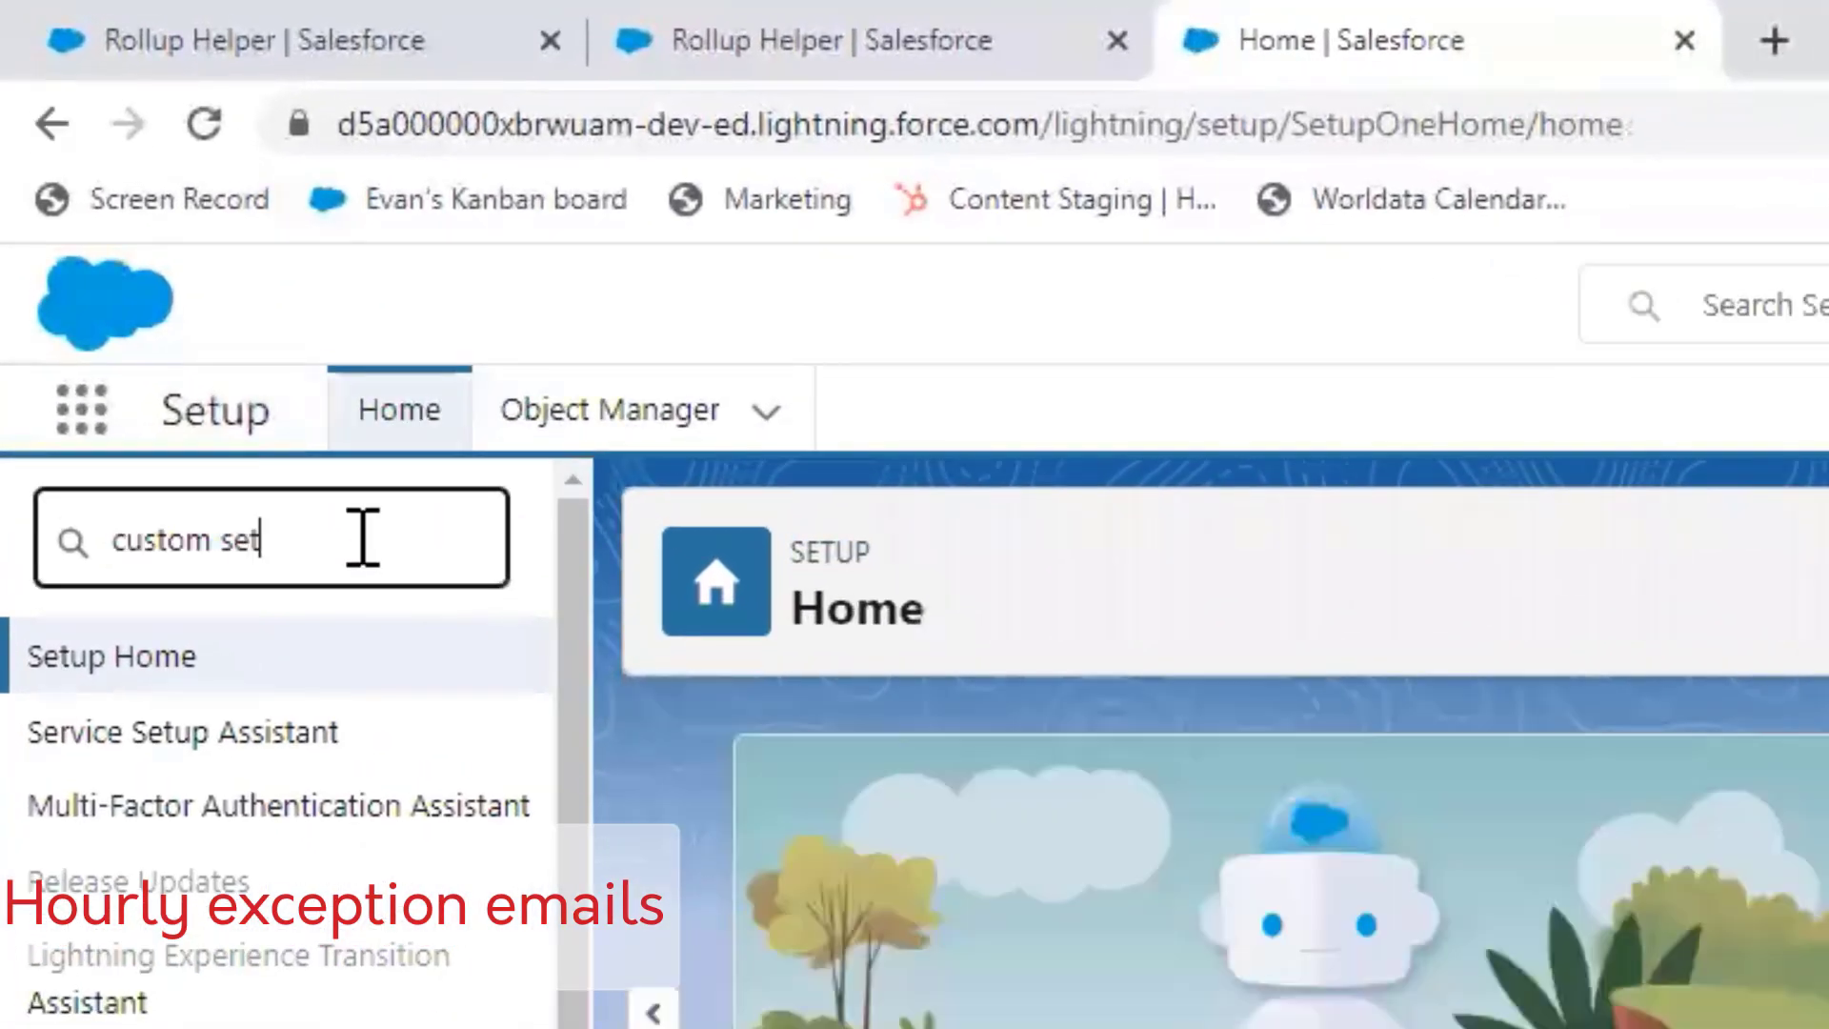
click(287, 730)
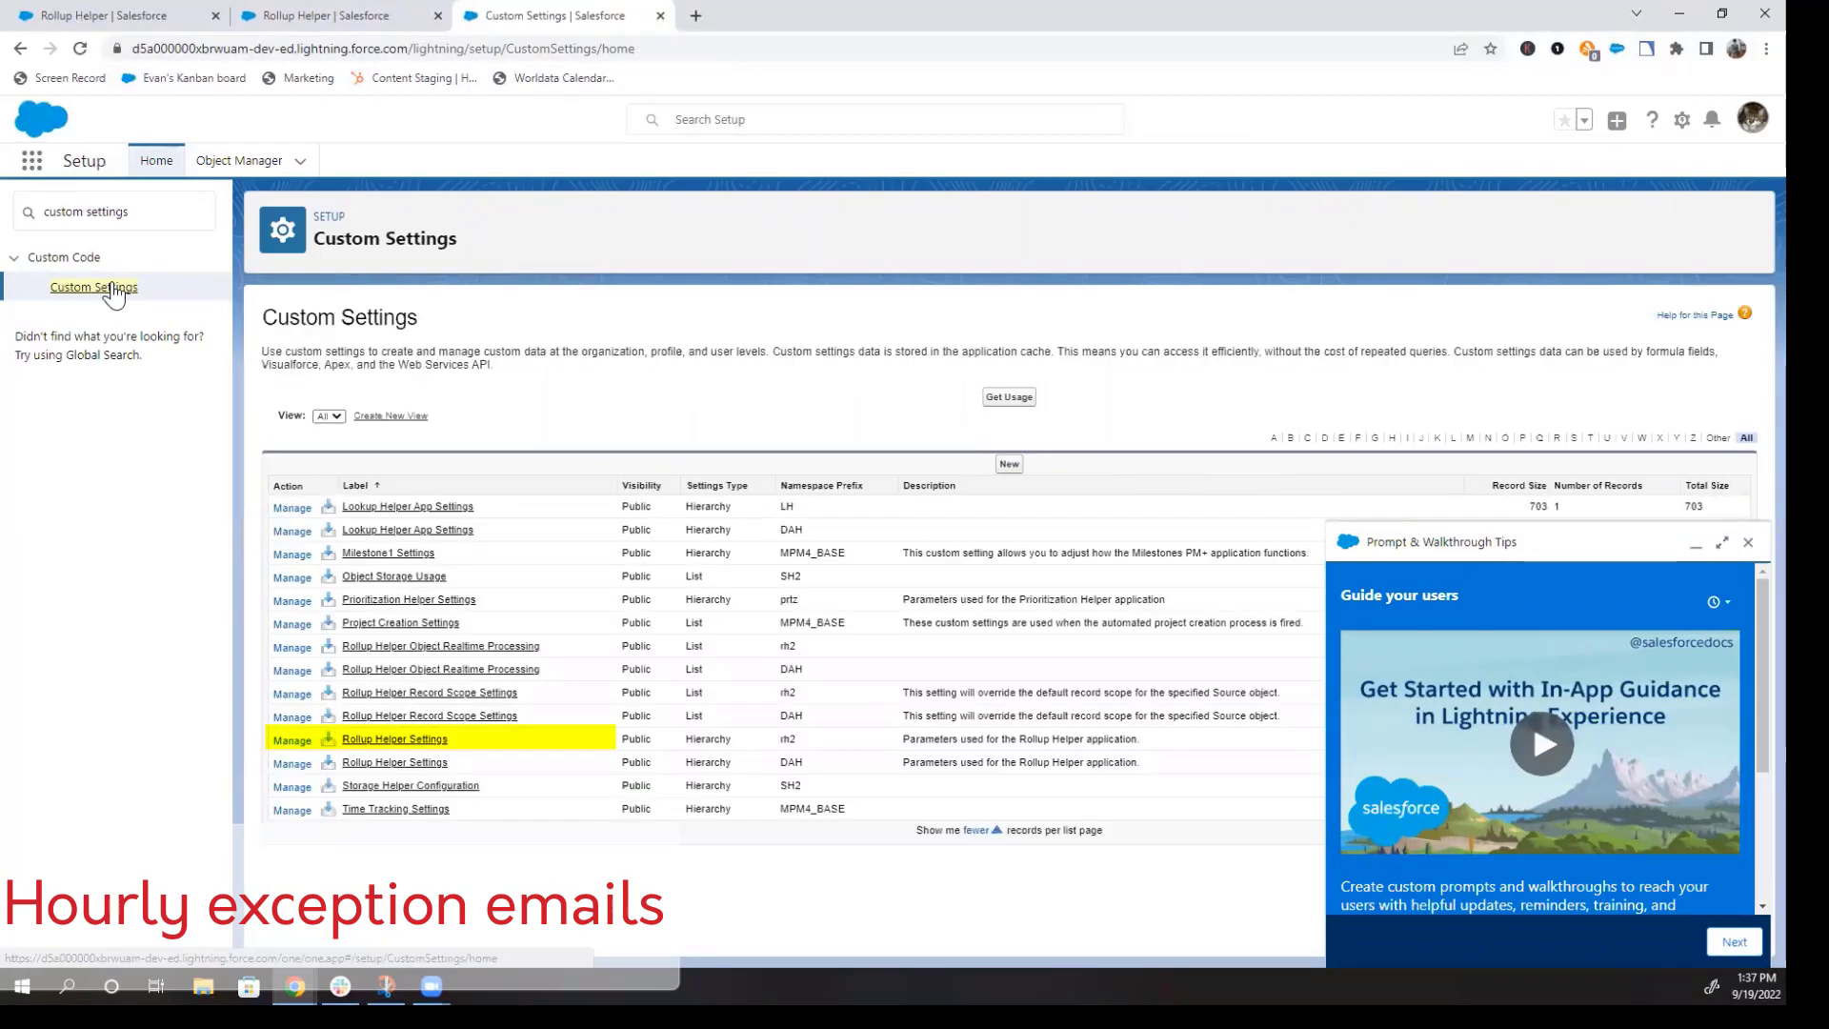
Step: Open the Rollup Helper Settings definition with the rh2 prefix and view its Enable Hourly Exception Emails field, dismissing the walkthrough prompt
click(420, 755)
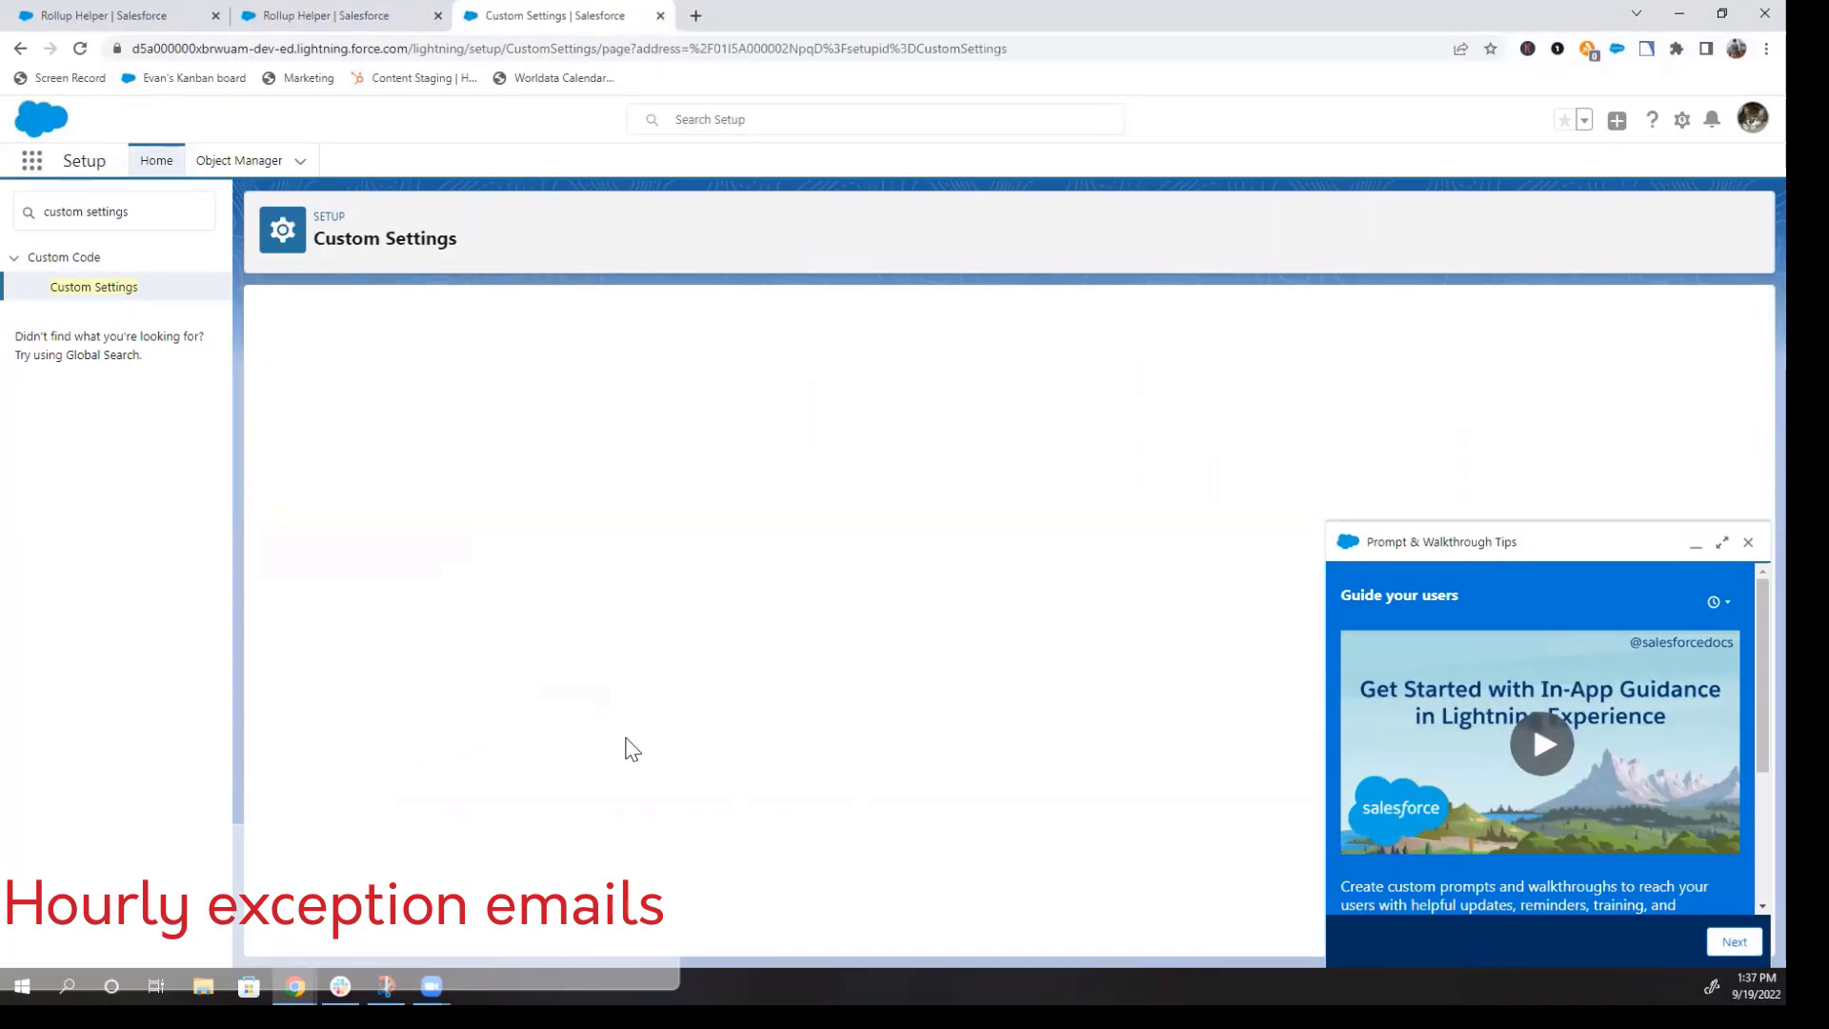
click(1746, 542)
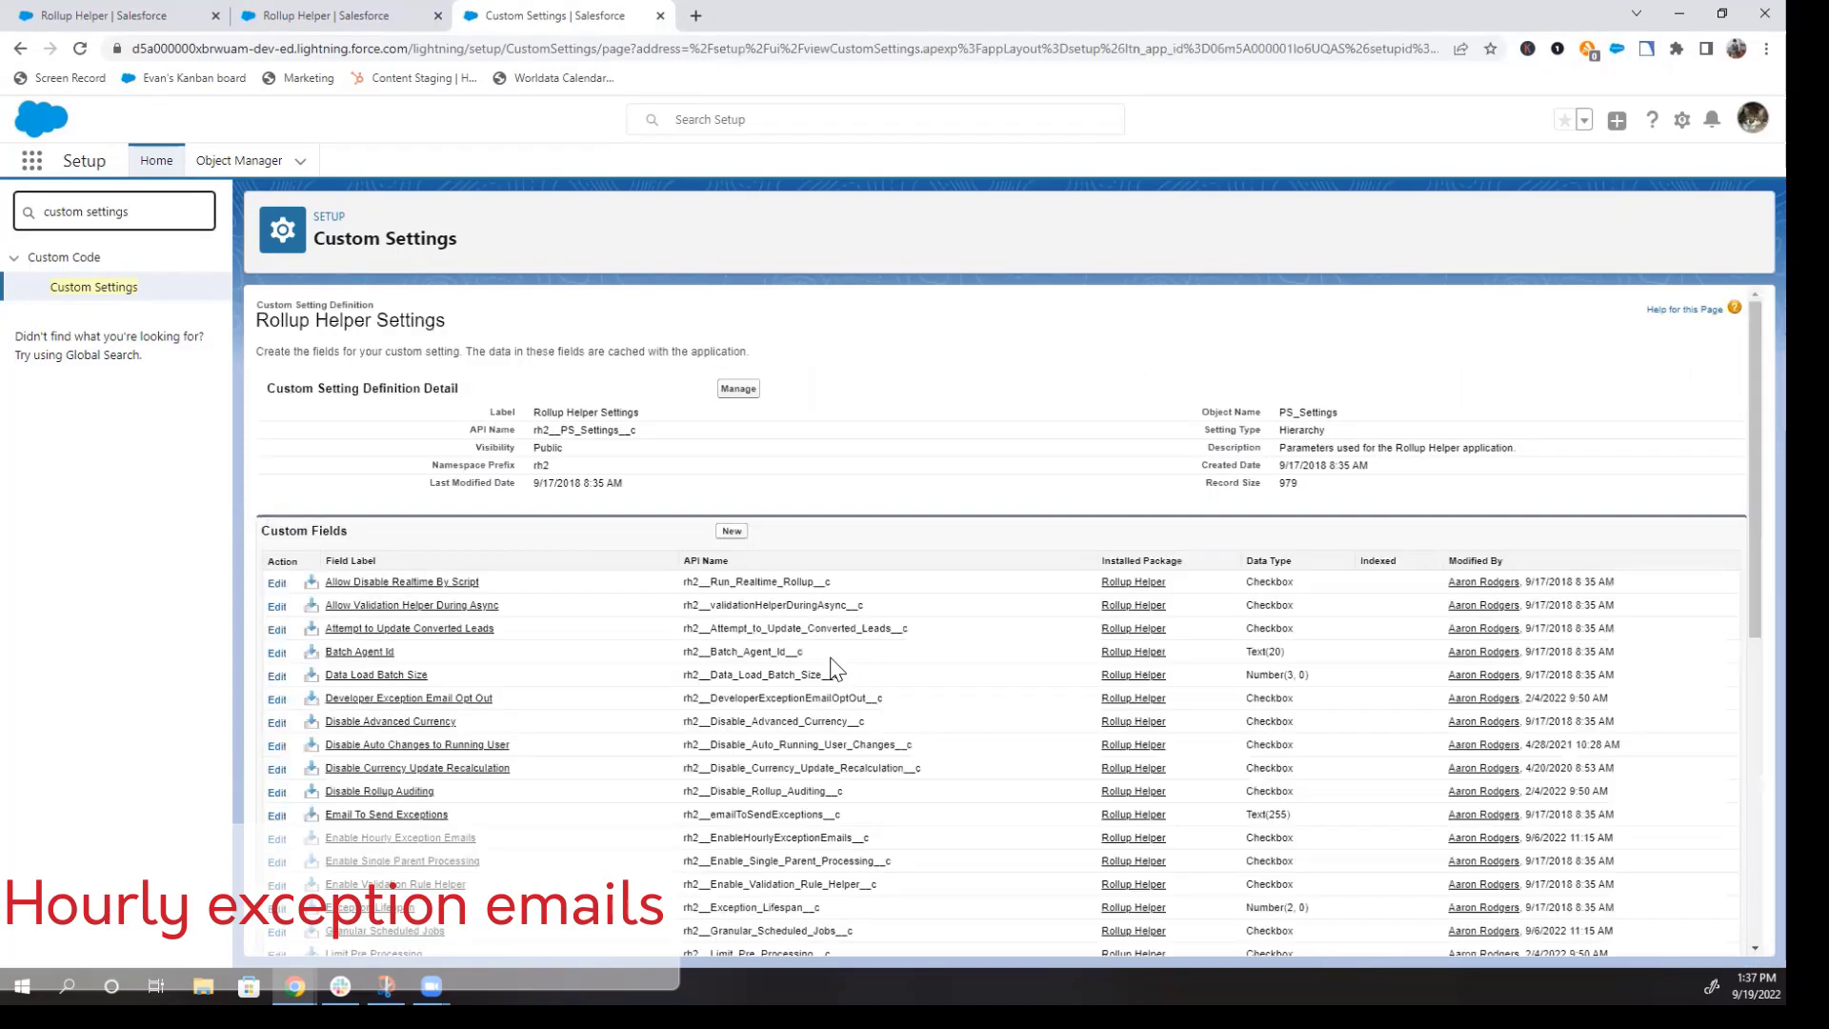
scroll(830, 667, down, 3)
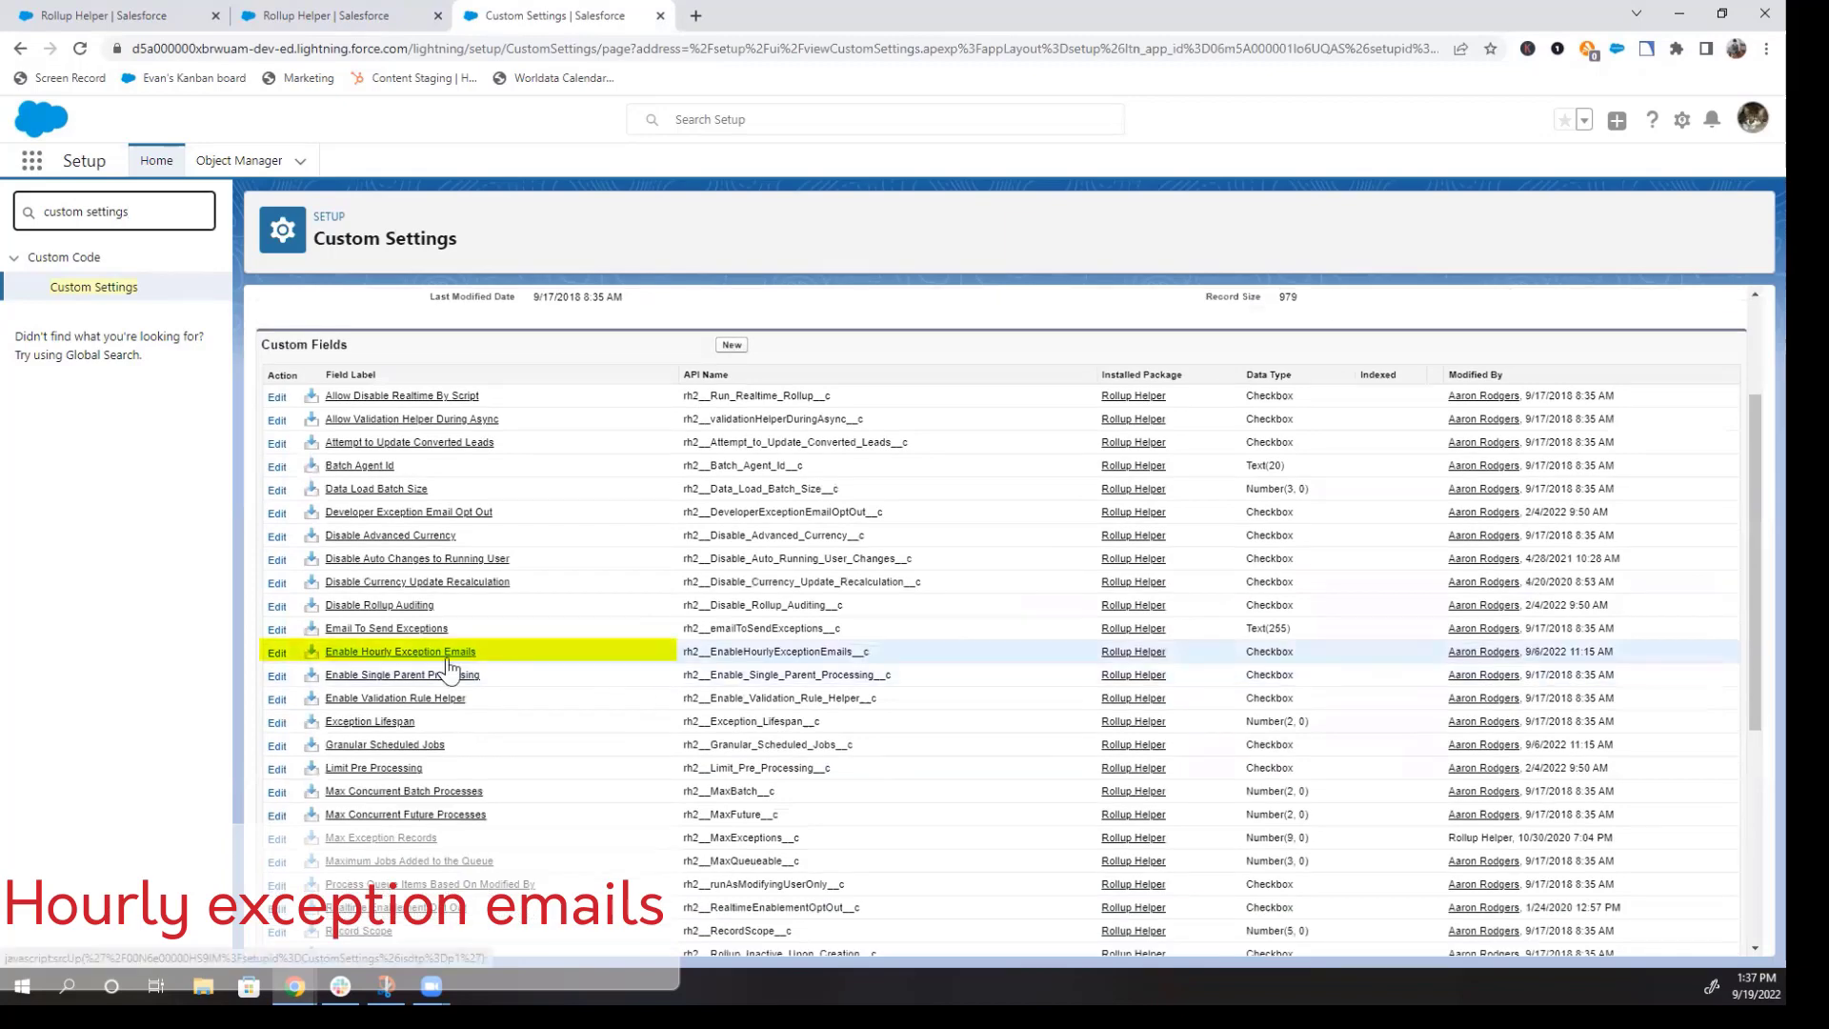
click(447, 656)
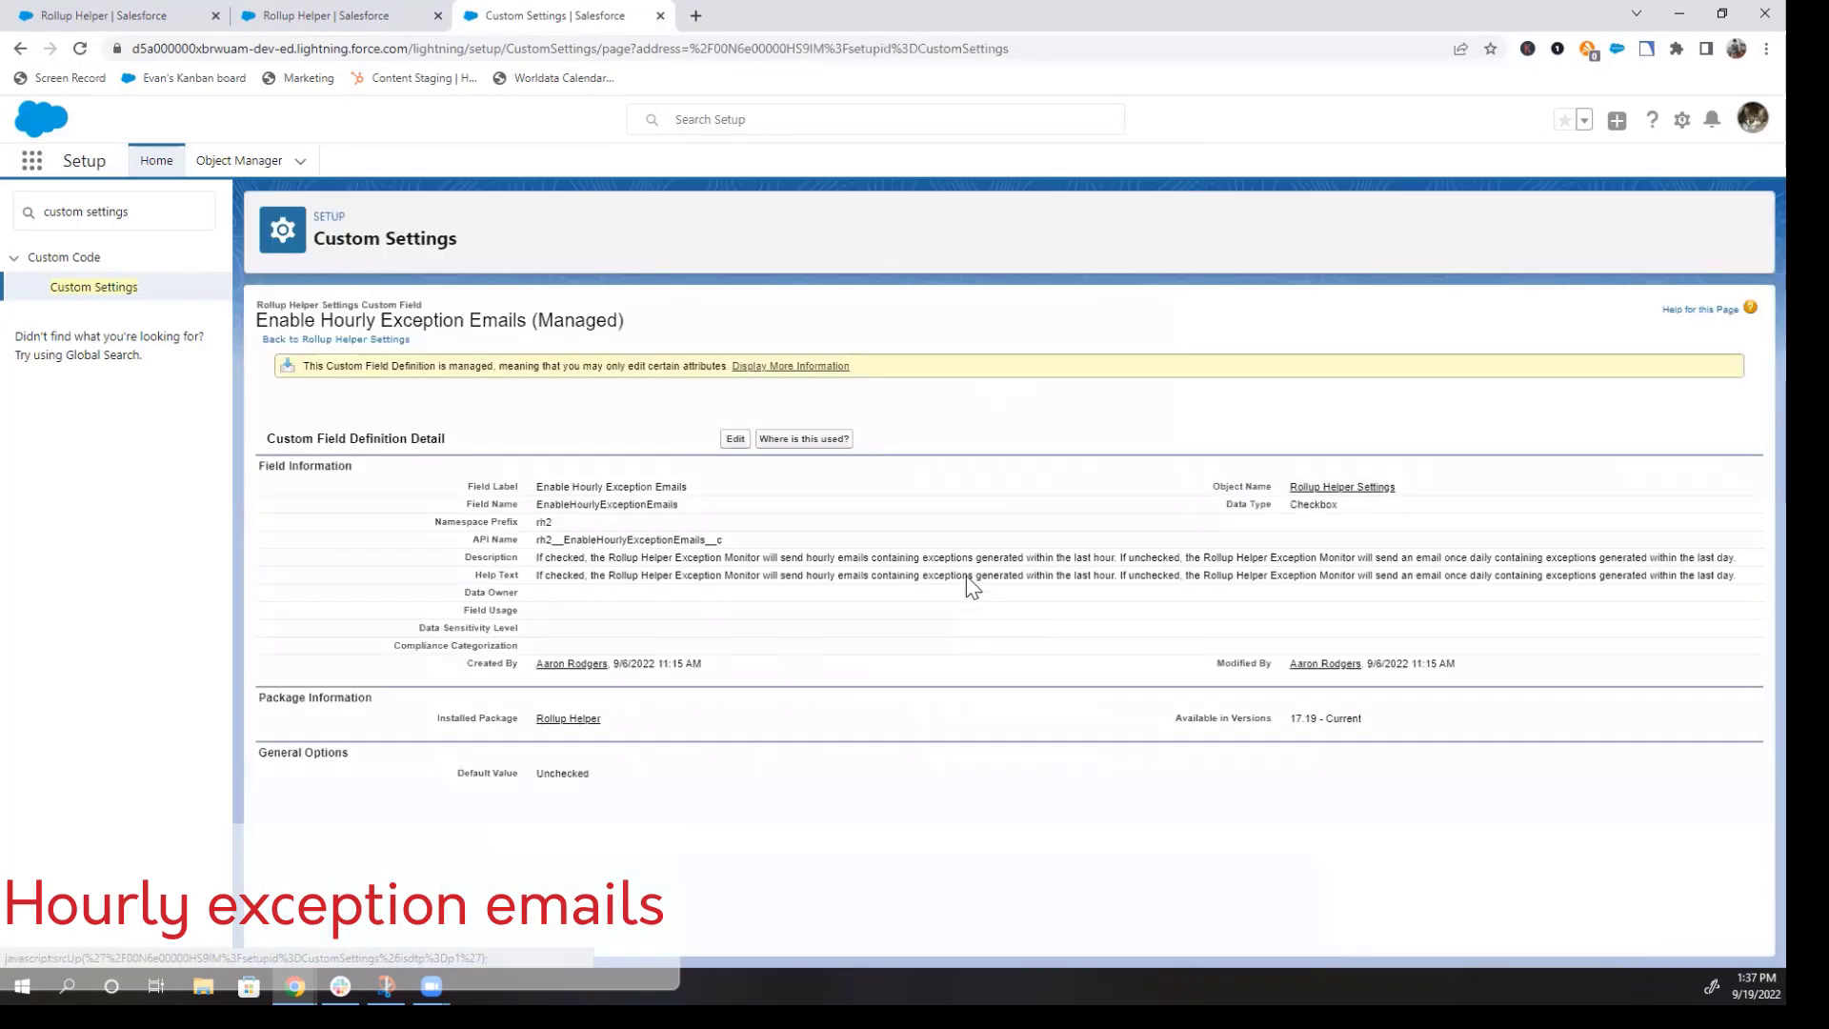